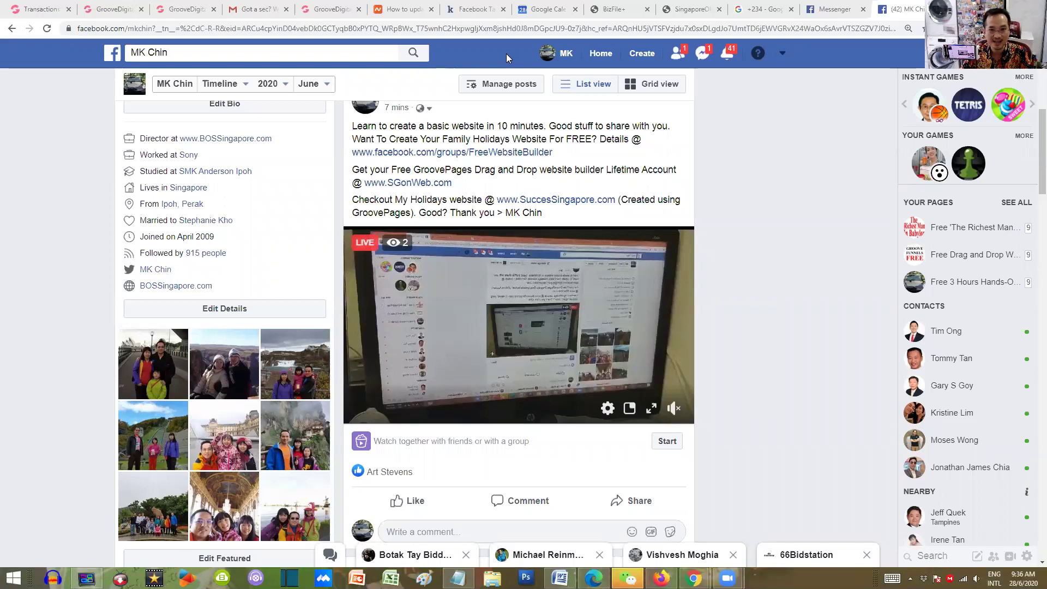
# Step: Switch to the GrooveFunnels page in the browser and open its welcome dashboard
pyautogui.click(27, 10)
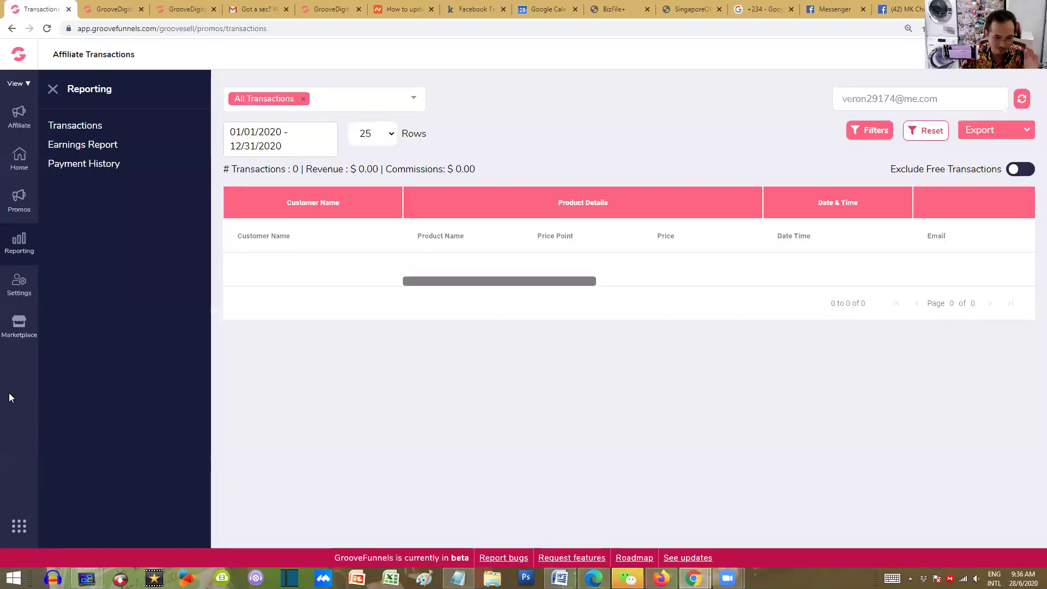
pyautogui.click(19, 58)
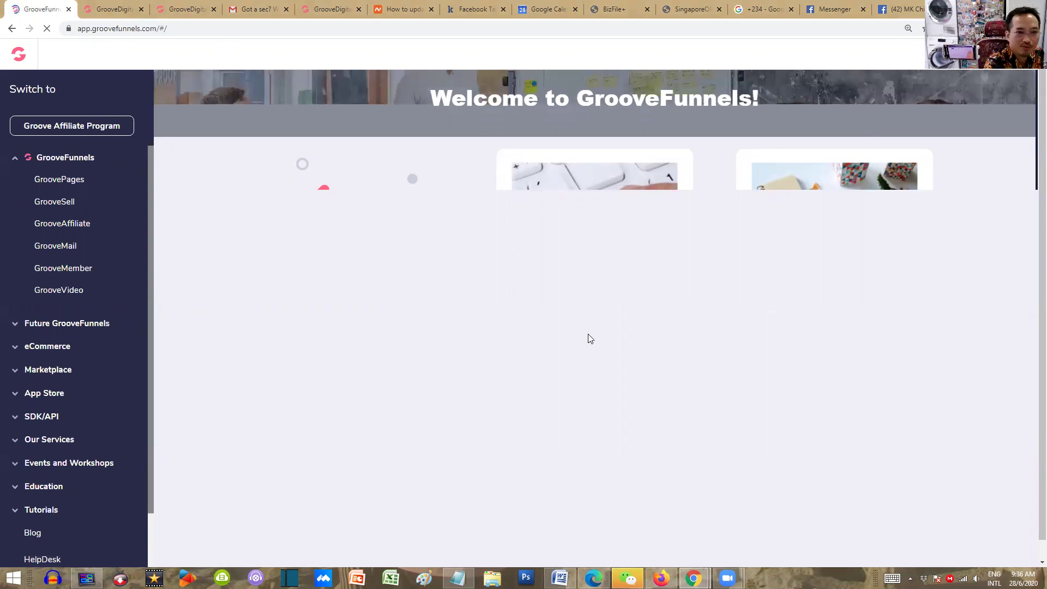
pyautogui.scroll(5, 588, 334)
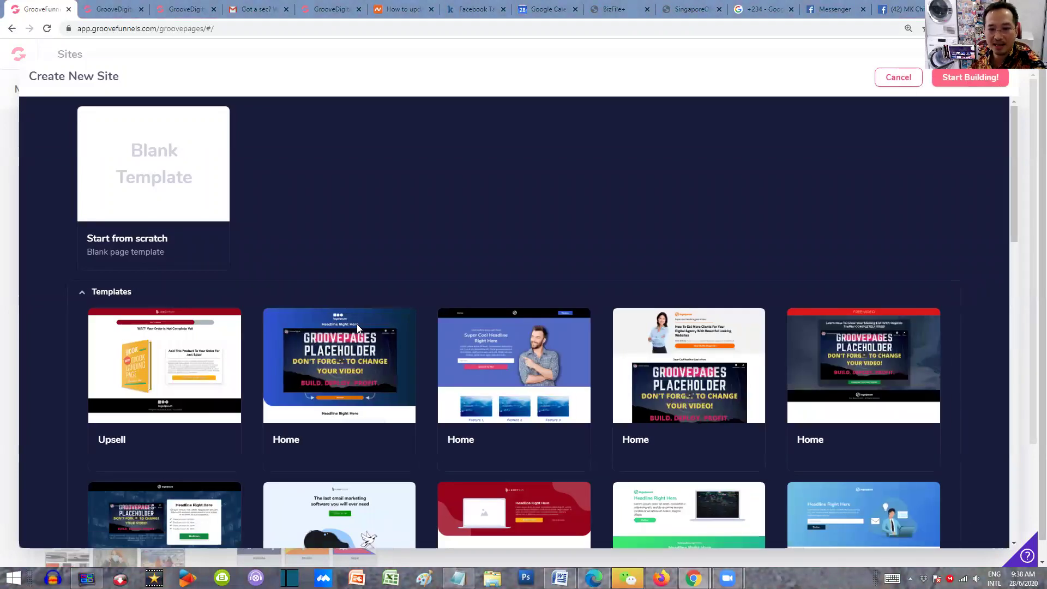
# Step: Look through the new-site templates and start building from the blue Home template with a headline above a large video
pyautogui.scroll(-3, 357, 324)
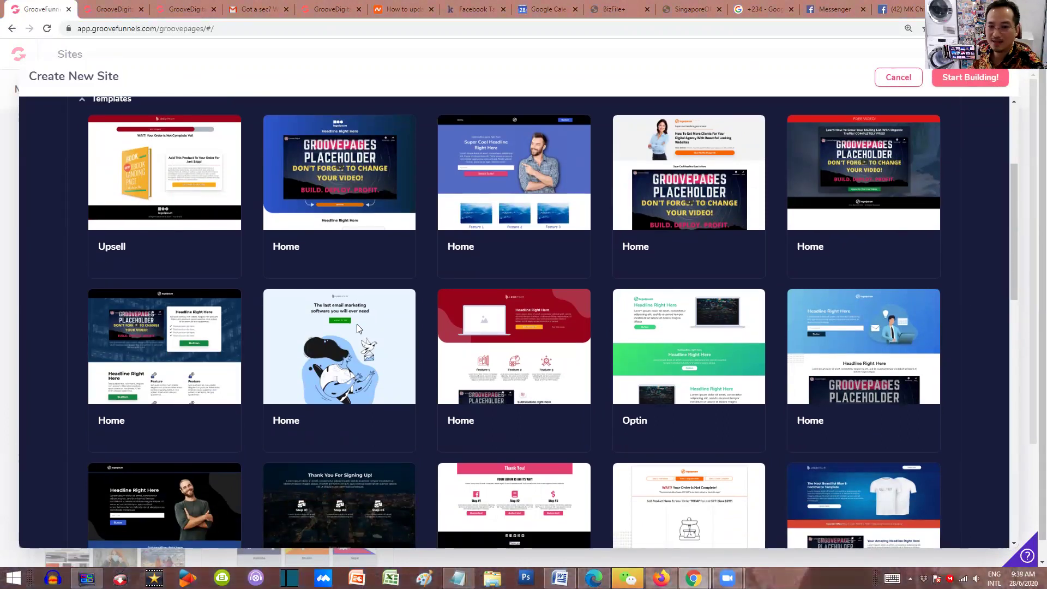
pyautogui.scroll(-4, 358, 327)
pyautogui.scroll(-2, 359, 328)
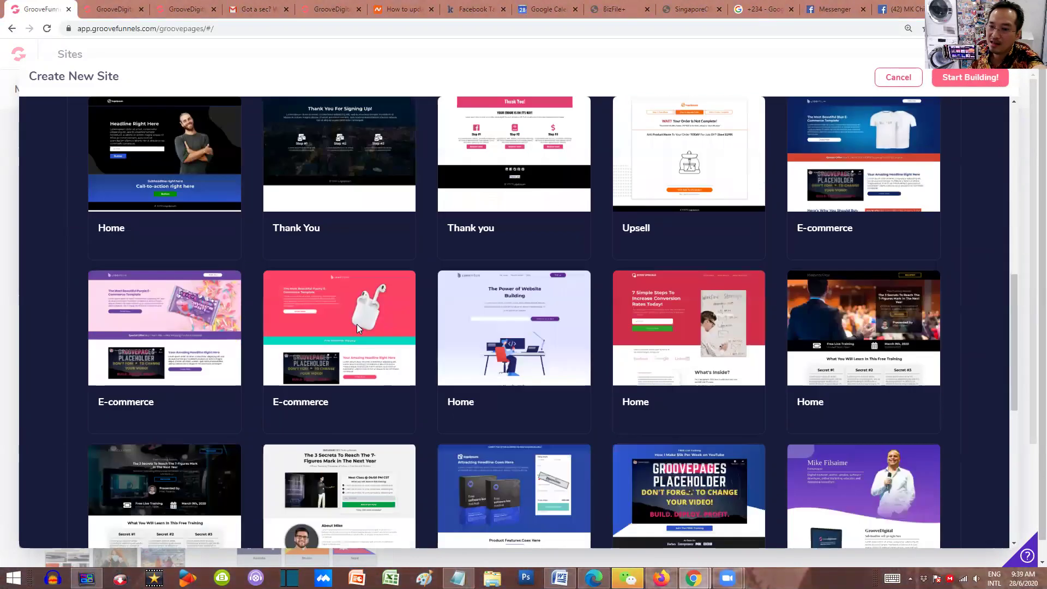
pyautogui.scroll(-5, 358, 328)
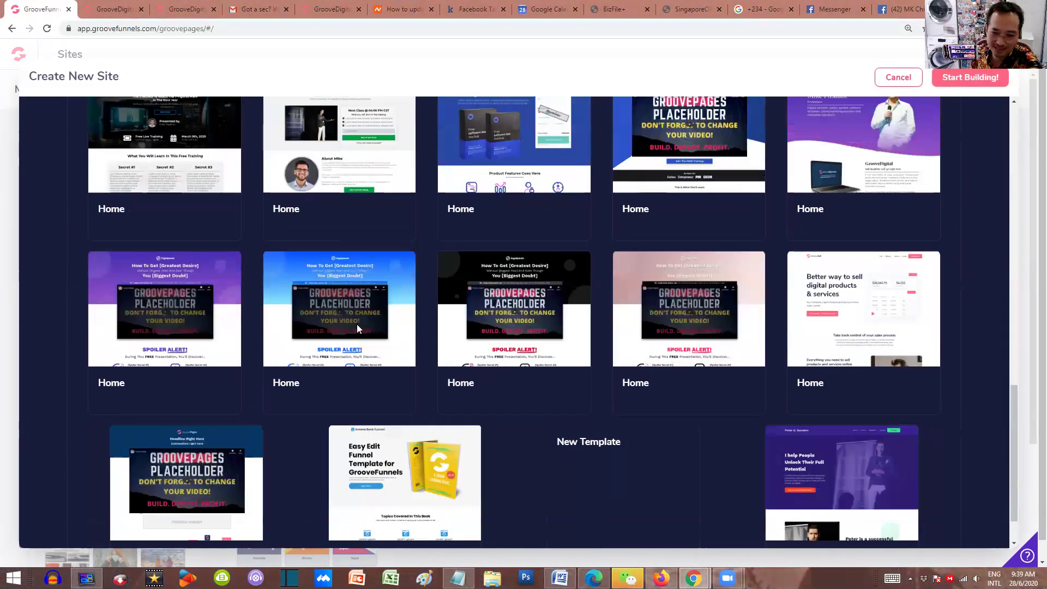
pyautogui.scroll(-1, 357, 328)
pyautogui.scroll(10, 357, 324)
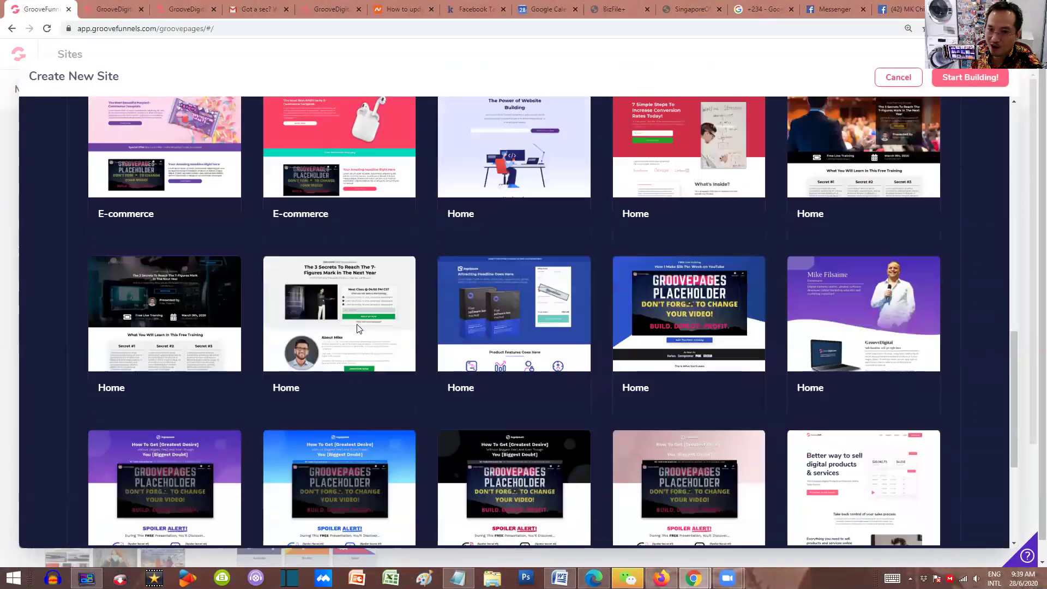
pyautogui.scroll(5, 358, 328)
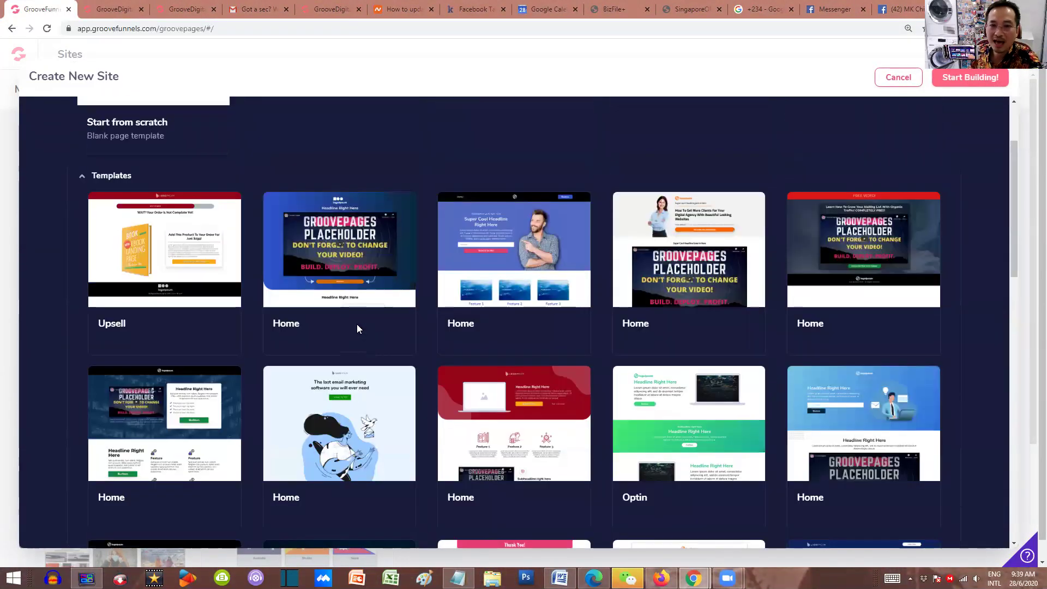
pyautogui.moveTo(314, 254)
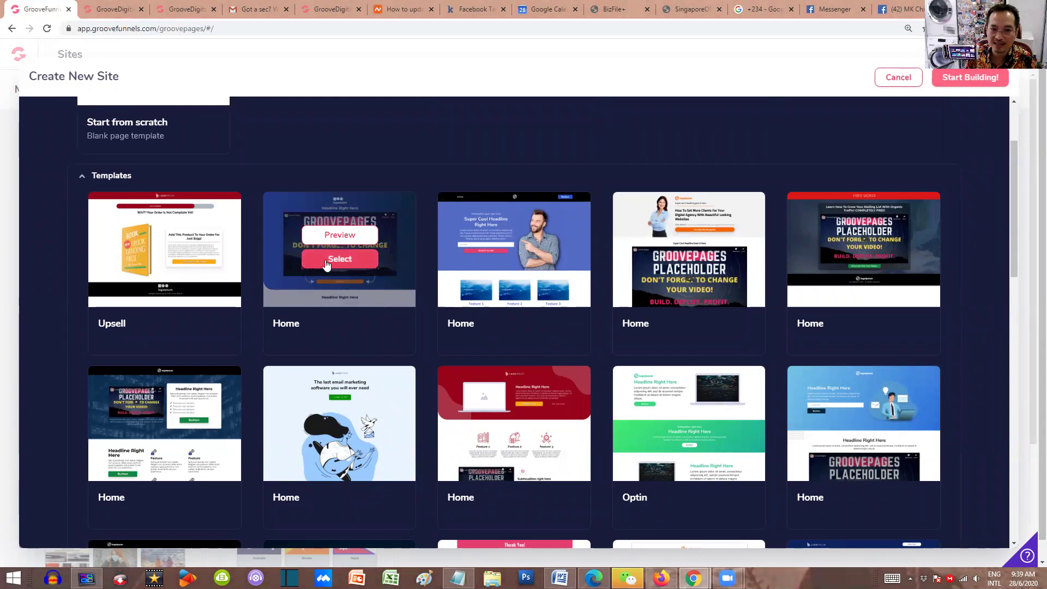
pyautogui.moveTo(511, 432)
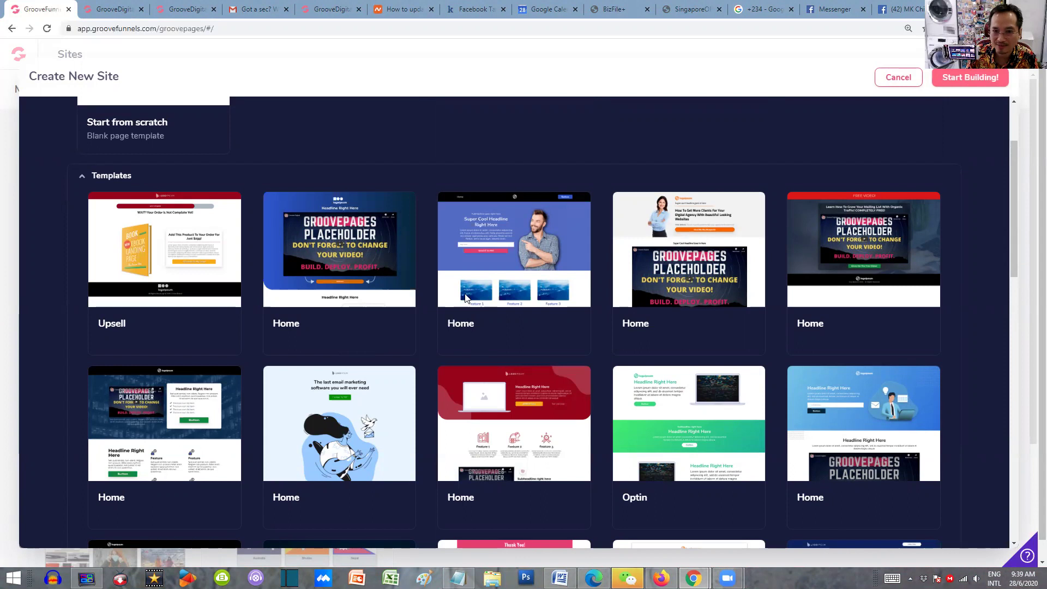
pyautogui.moveTo(540, 252)
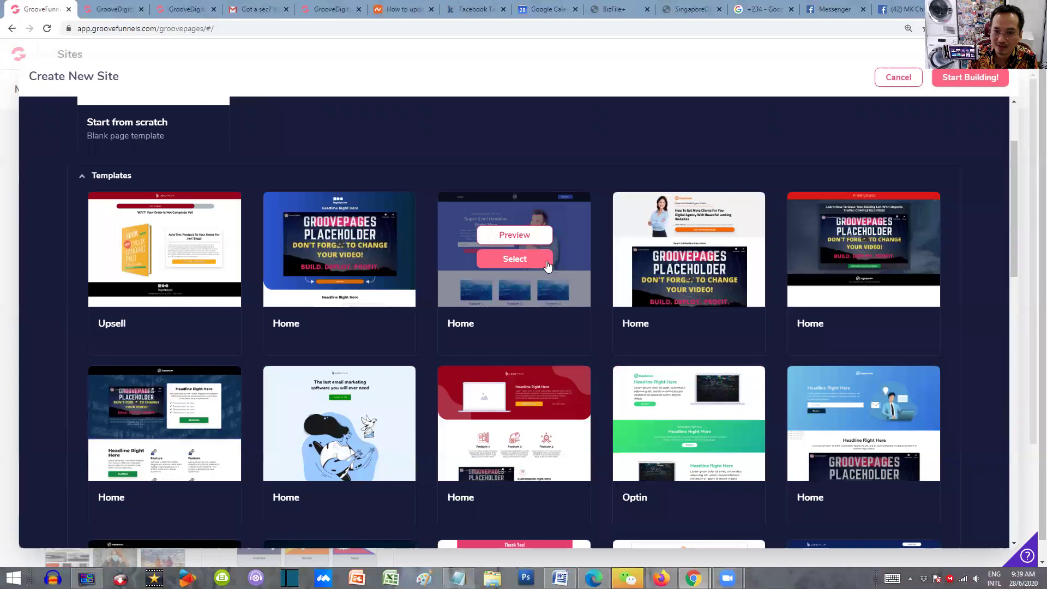
pyautogui.scroll(-5, 566, 343)
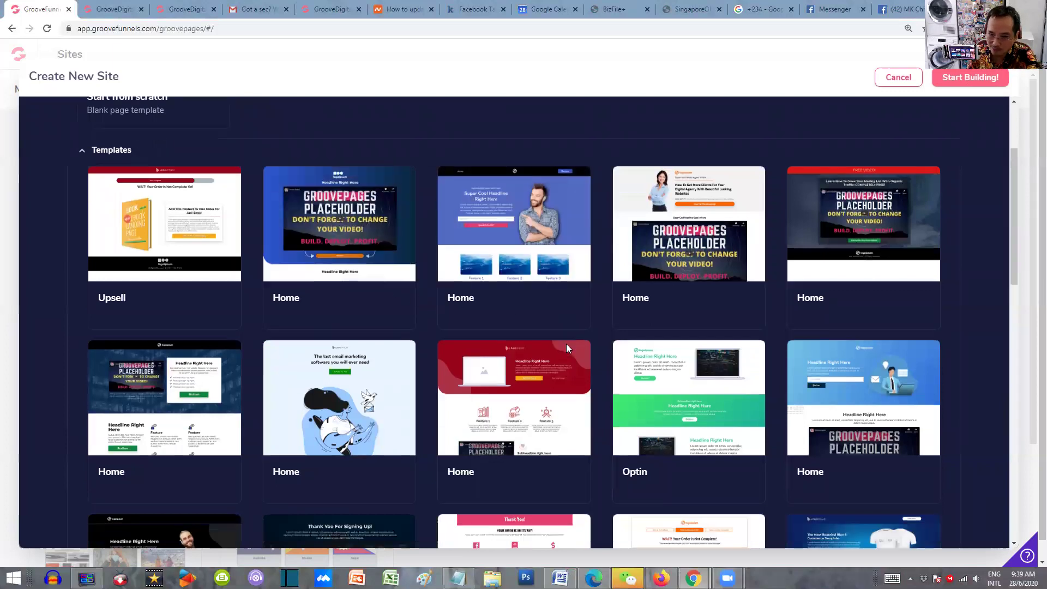
pyautogui.scroll(7, 566, 348)
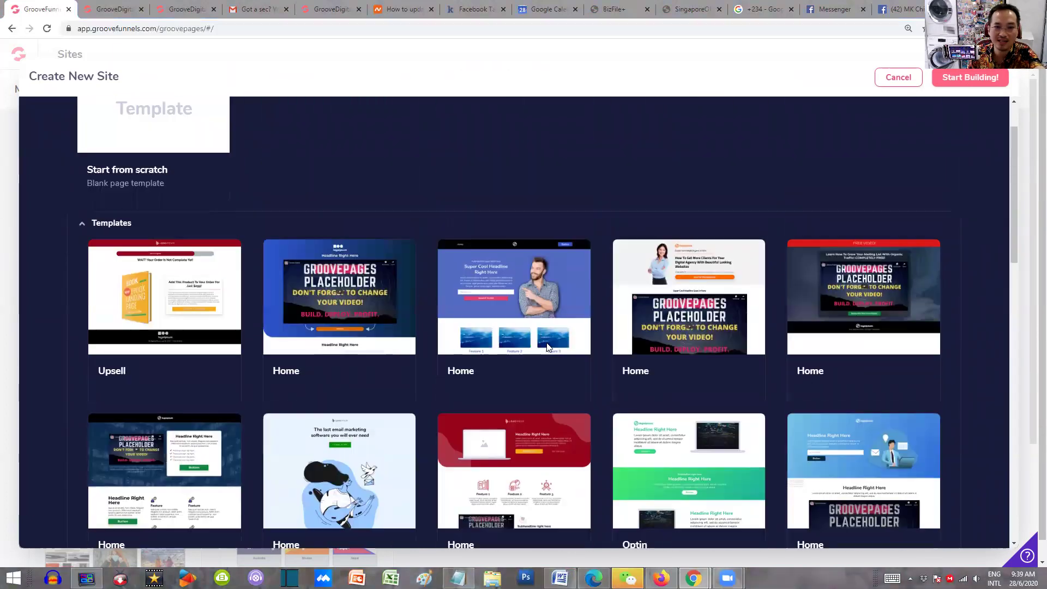
pyautogui.scroll(-1, 494, 372)
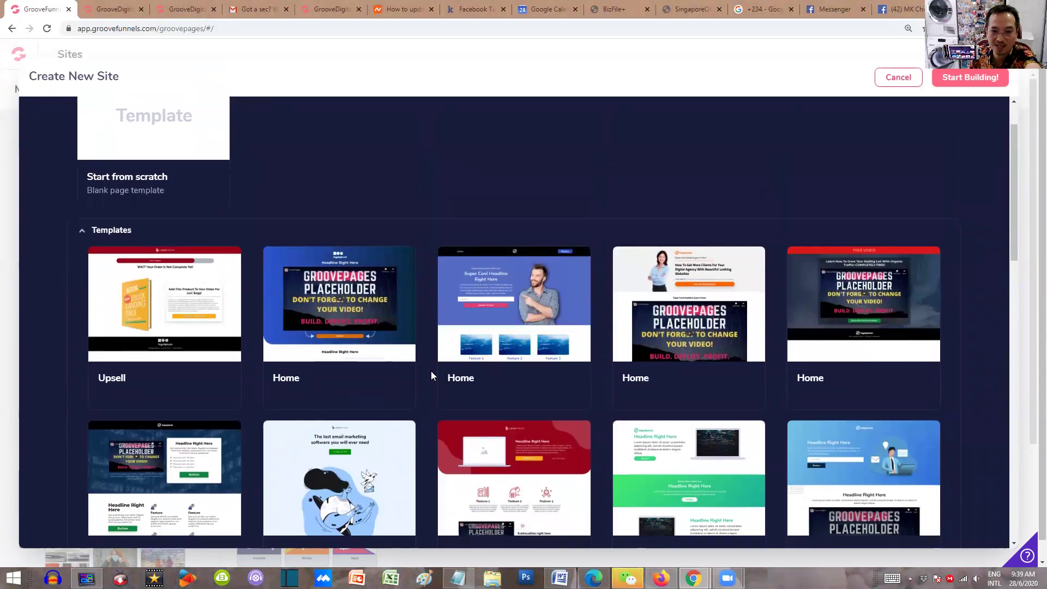
pyautogui.moveTo(361, 323)
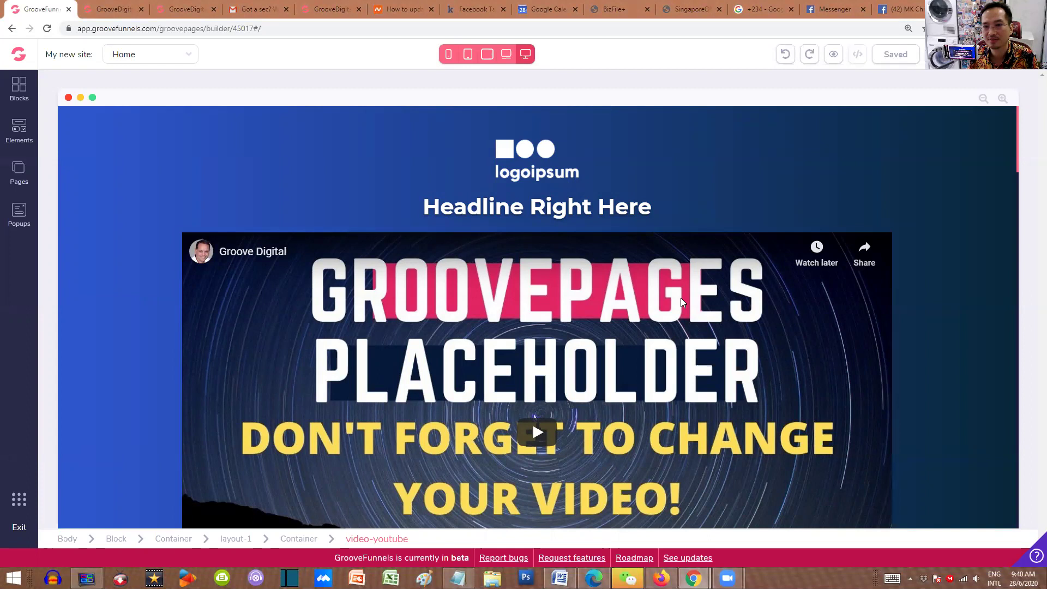
# Step: Choose a replacement for the logoipsum image by uploading the "Groove logo" picture from the GrooveFunnels folder
pyautogui.click(532, 161)
pyautogui.click(527, 172)
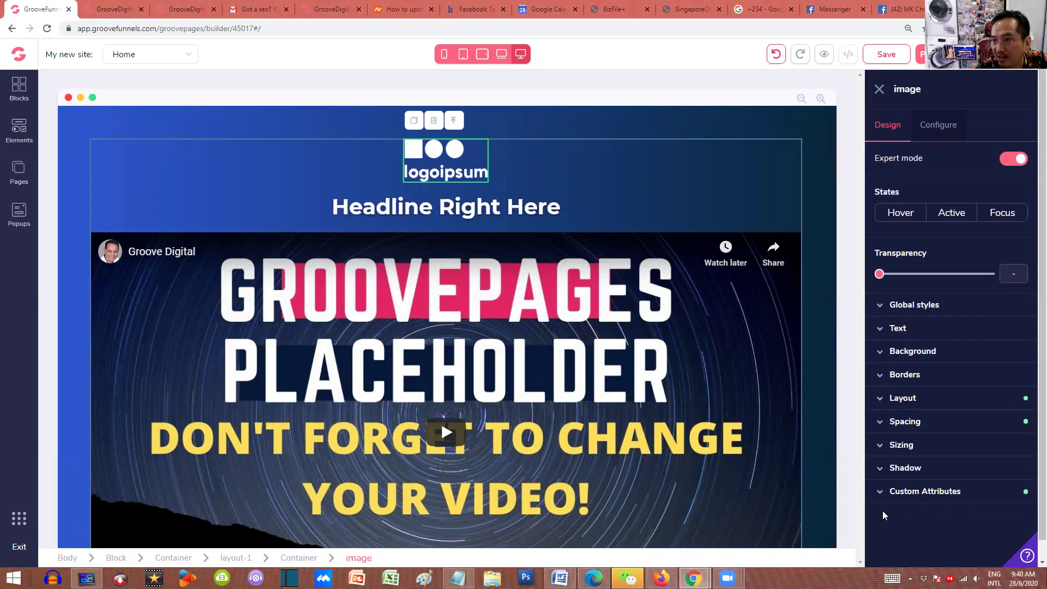
pyautogui.click(938, 125)
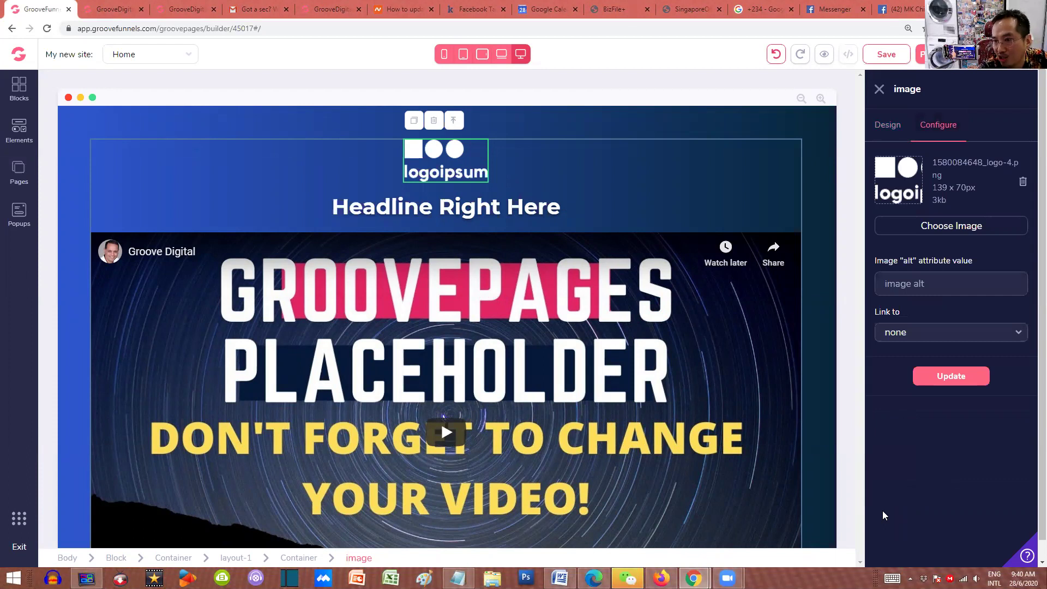
pyautogui.click(951, 225)
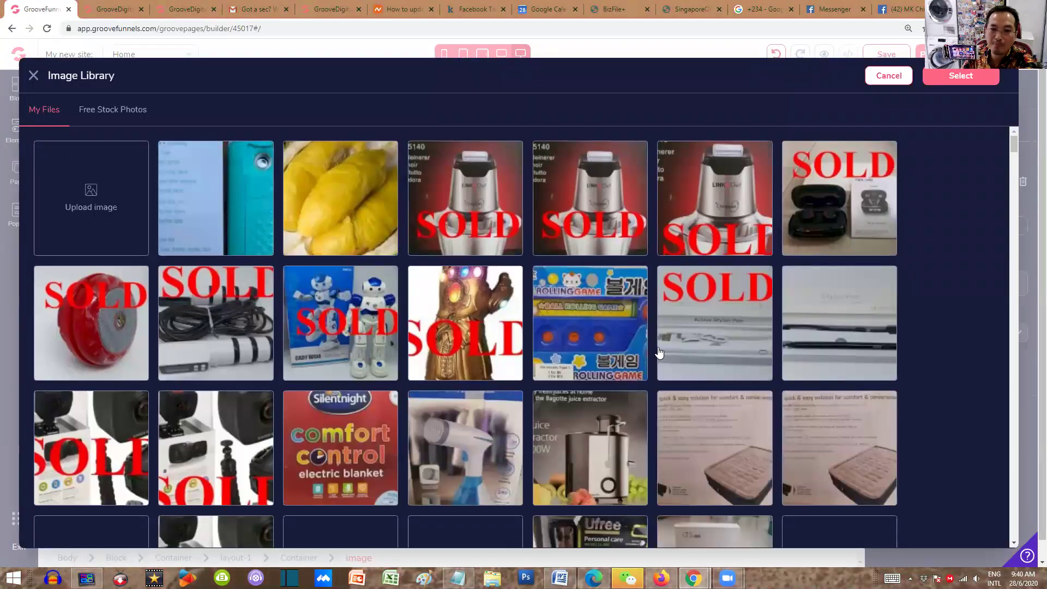
pyautogui.click(616, 323)
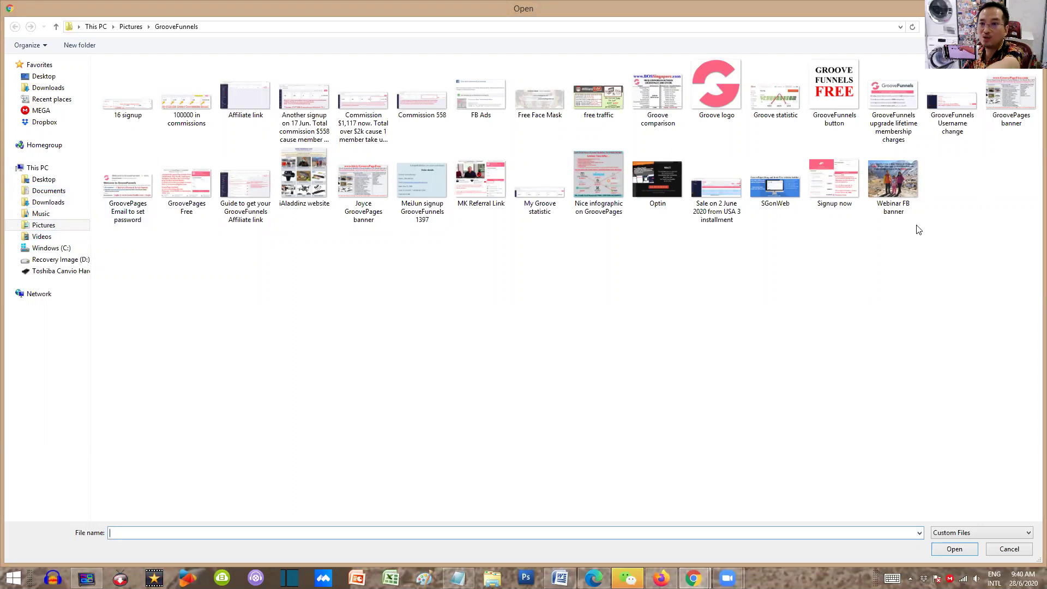
pyautogui.click(713, 73)
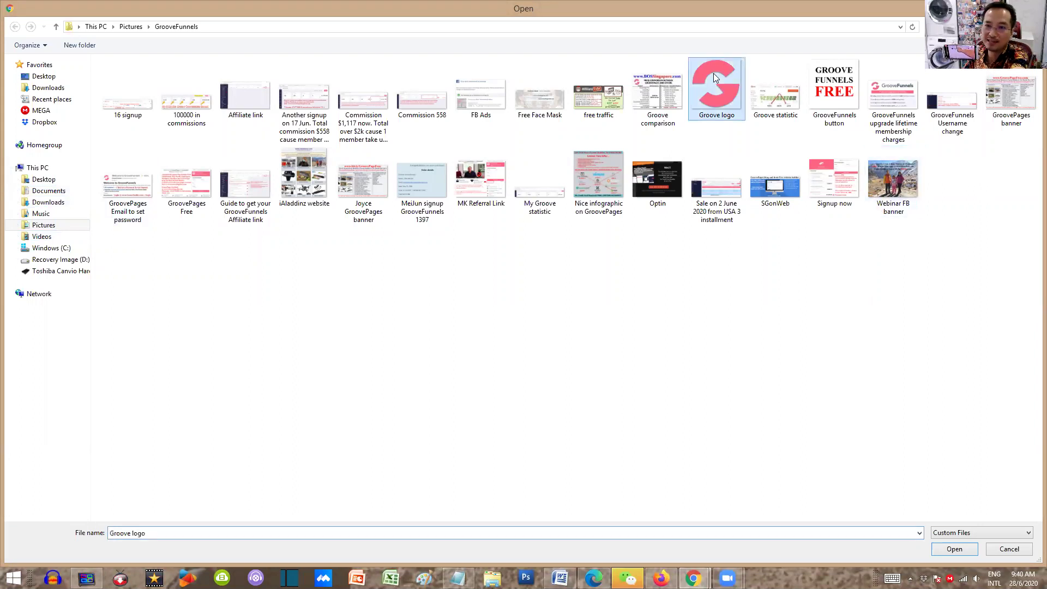
pyautogui.click(955, 550)
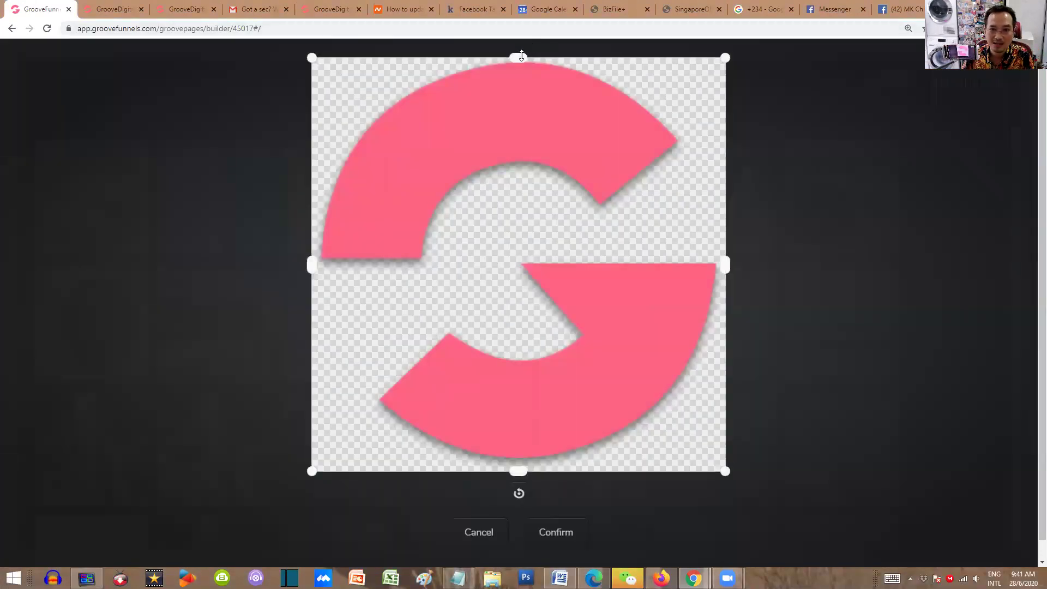
# Step: Crop the empty margins off all four sides of the Groove logo and update the page's logo image with it
pyautogui.moveTo(522, 54); pyautogui.dragTo(502, 151)
pyautogui.moveTo(486, 187); pyautogui.dragTo(482, 62)
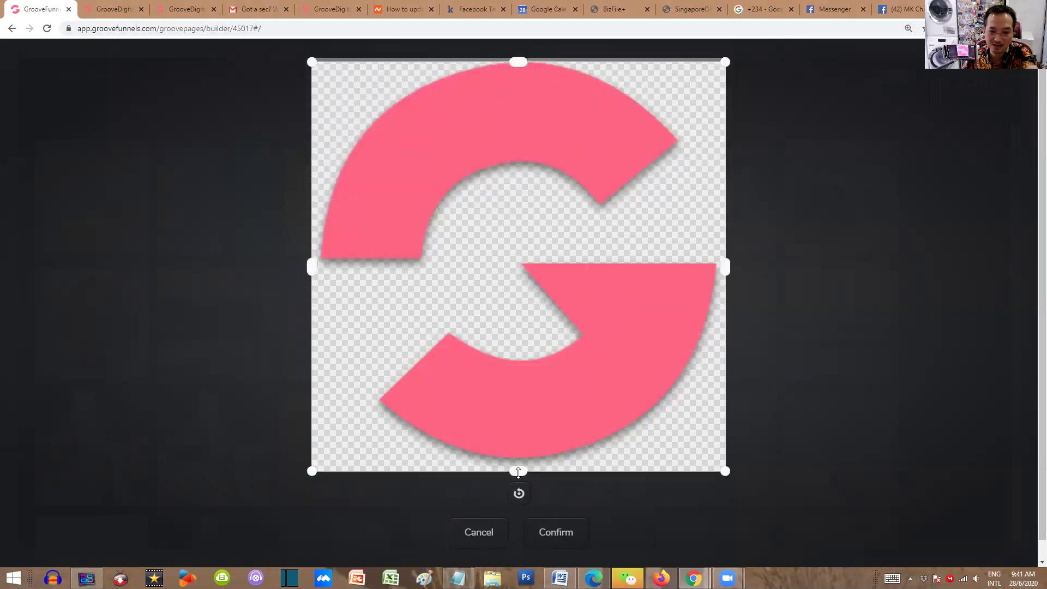
pyautogui.moveTo(521, 473); pyautogui.dragTo(519, 461)
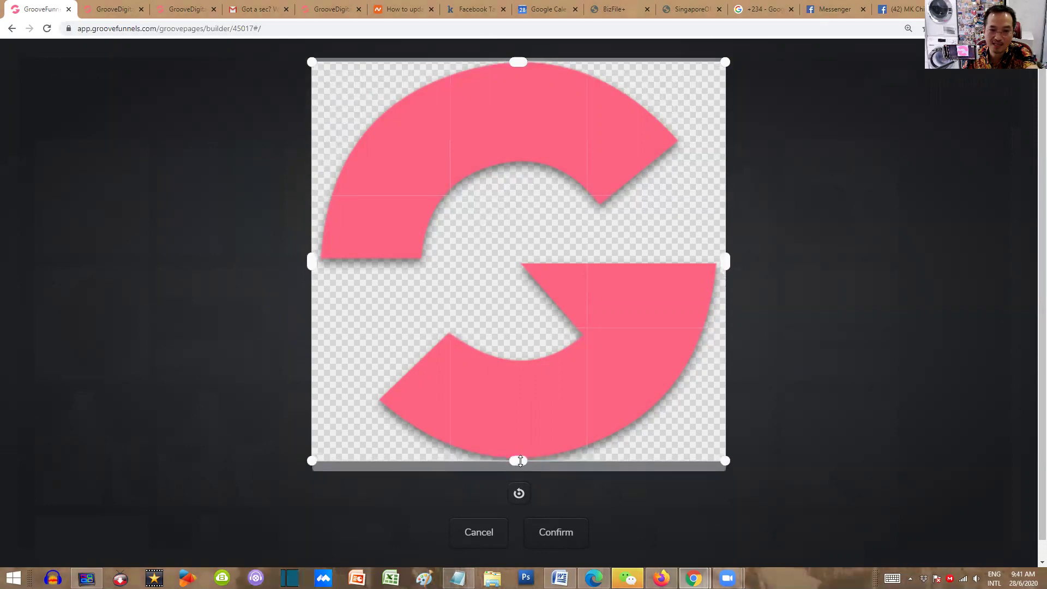
pyautogui.moveTo(316, 272); pyautogui.dragTo(325, 270)
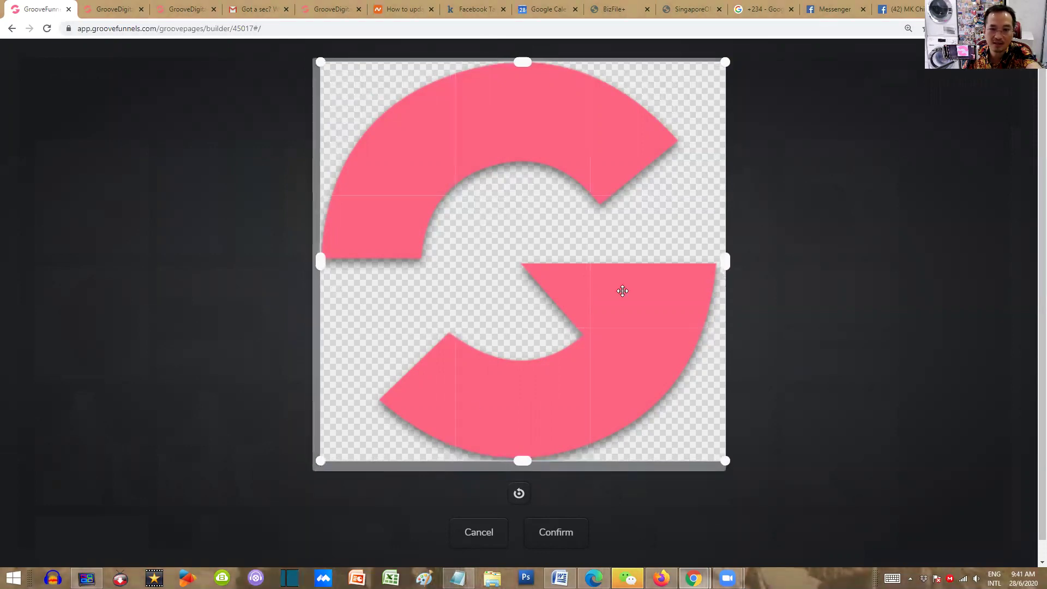
pyautogui.moveTo(731, 260); pyautogui.dragTo(716, 260)
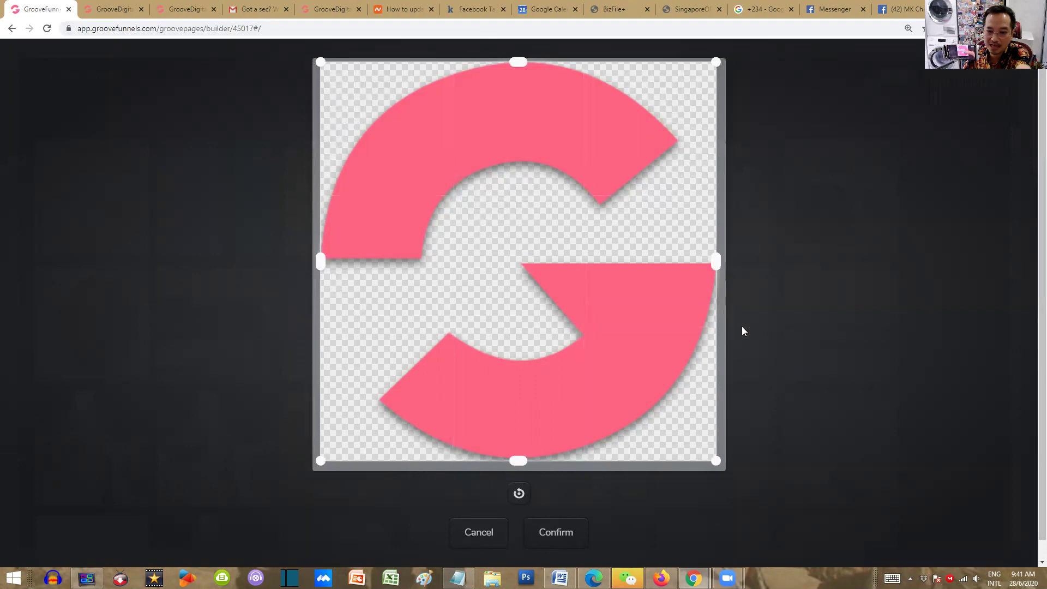
pyautogui.click(556, 533)
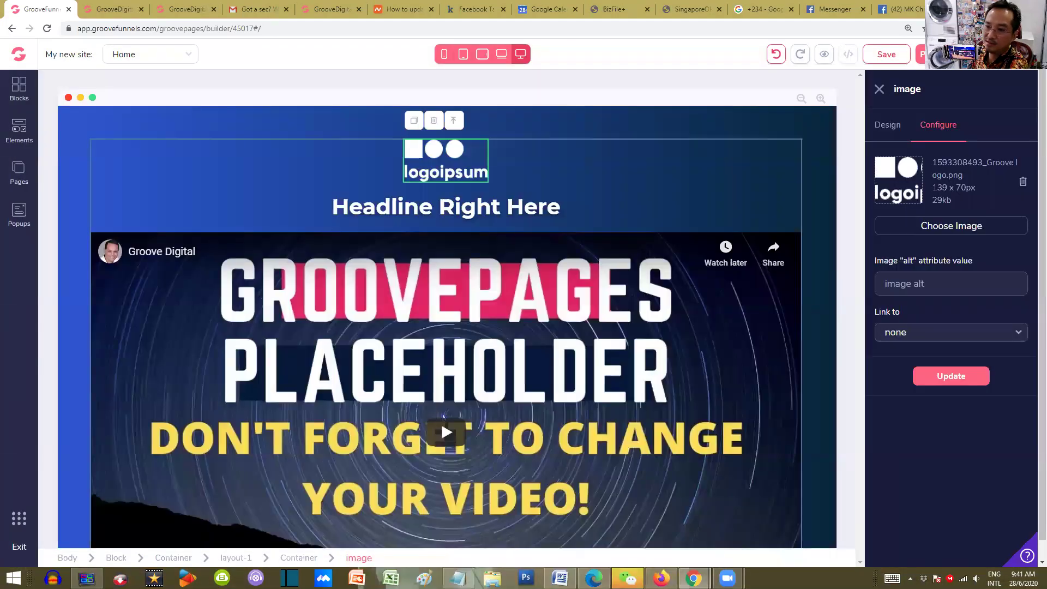
pyautogui.click(951, 377)
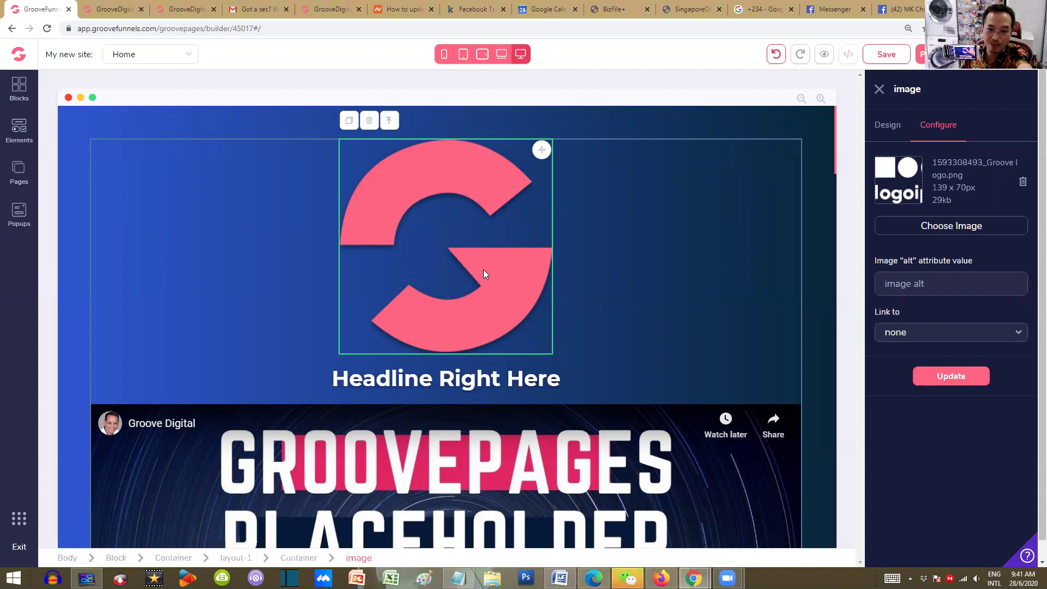
# Step: Size the logo image's width in pixels and set it to 100px
pyautogui.click(889, 127)
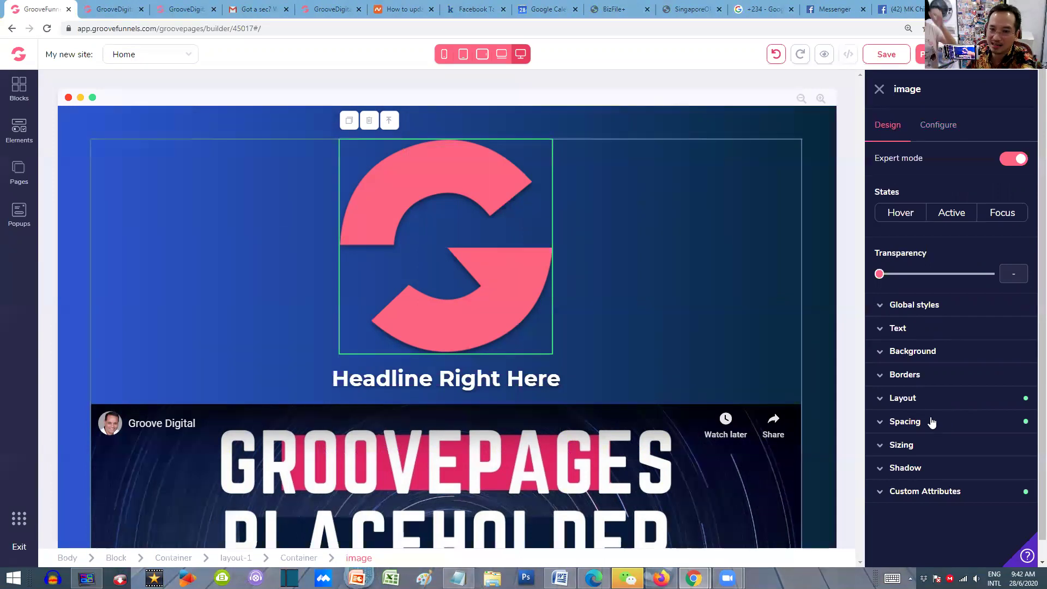
pyautogui.click(950, 453)
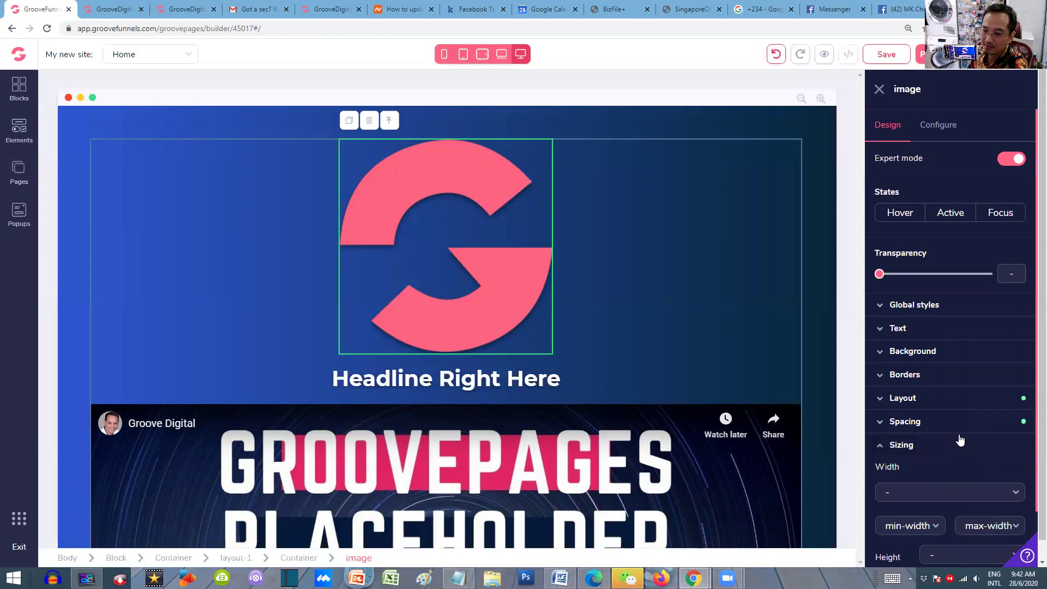
pyautogui.scroll(-1, 960, 439)
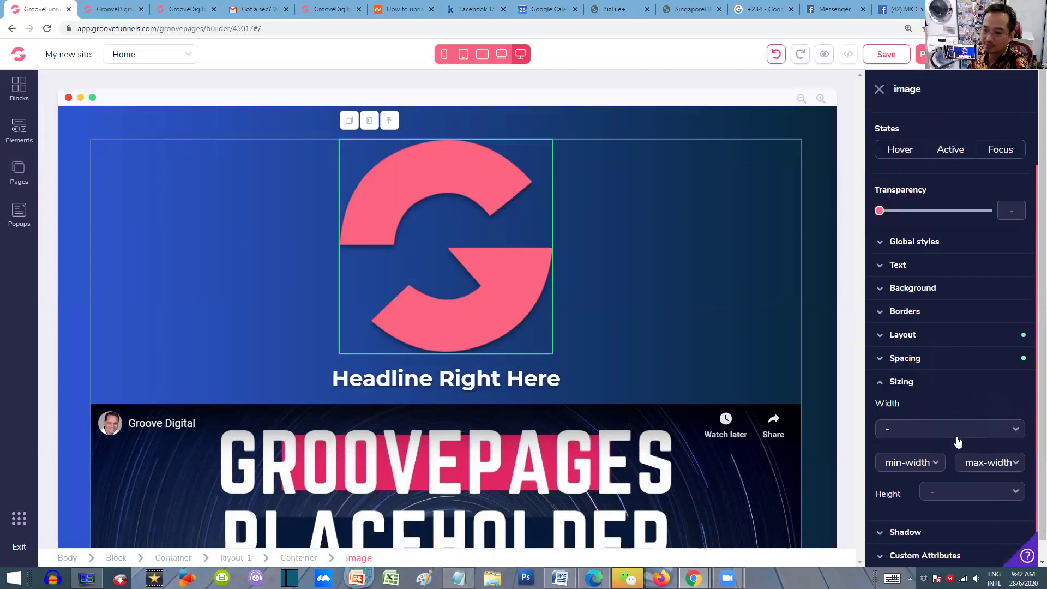
pyautogui.click(1006, 434)
pyautogui.click(898, 476)
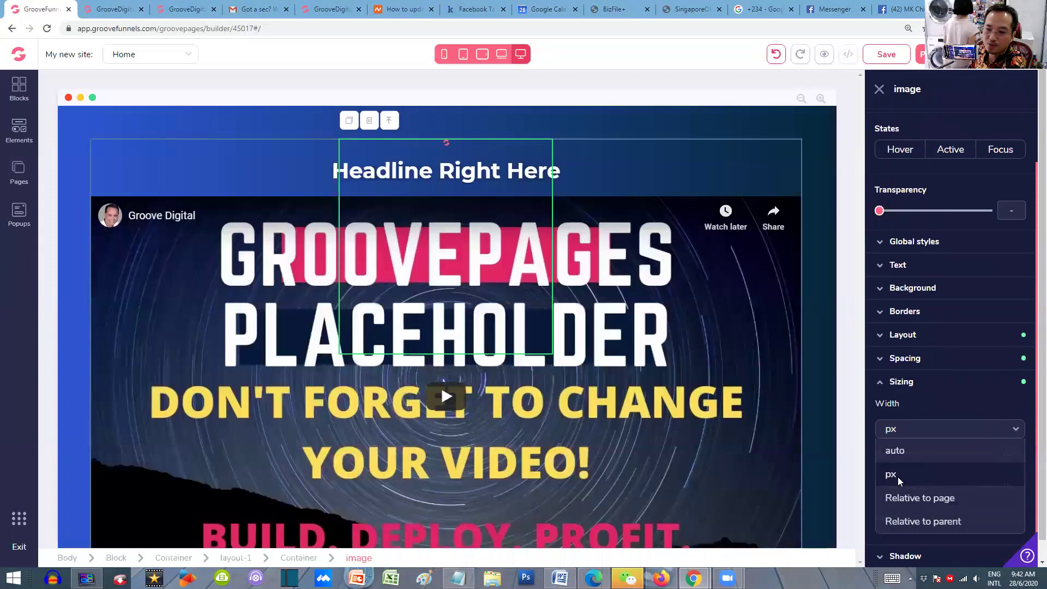
pyautogui.scroll(-1, 940, 382)
pyautogui.moveTo(881, 434); pyautogui.dragTo(907, 440)
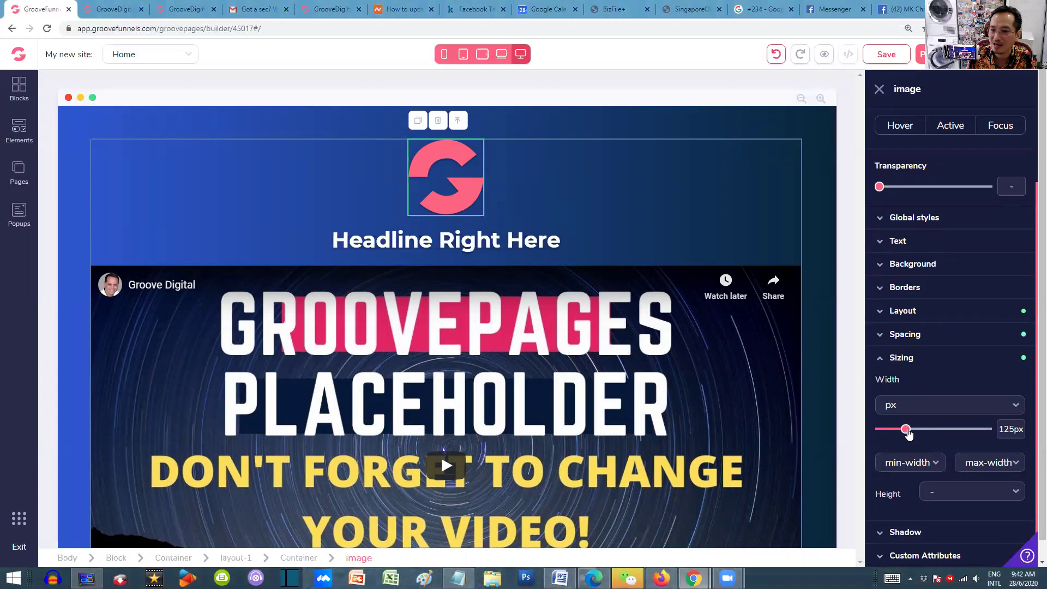
pyautogui.moveTo(908, 432); pyautogui.dragTo(904, 435)
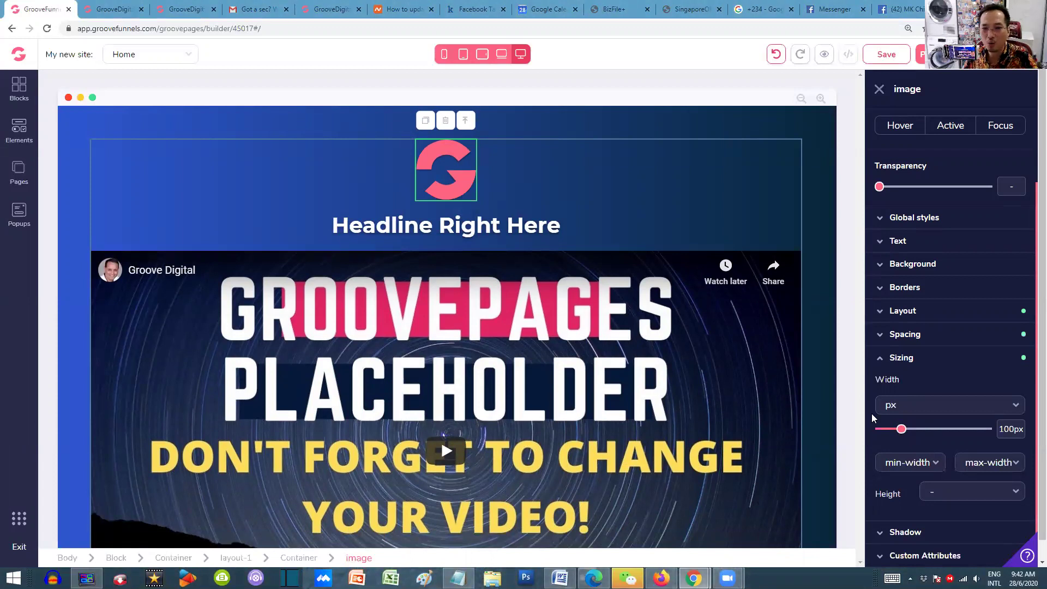
# Step: Replace the "Headline Right Here" text above the video with "This is my First Website"
pyautogui.click(442, 225)
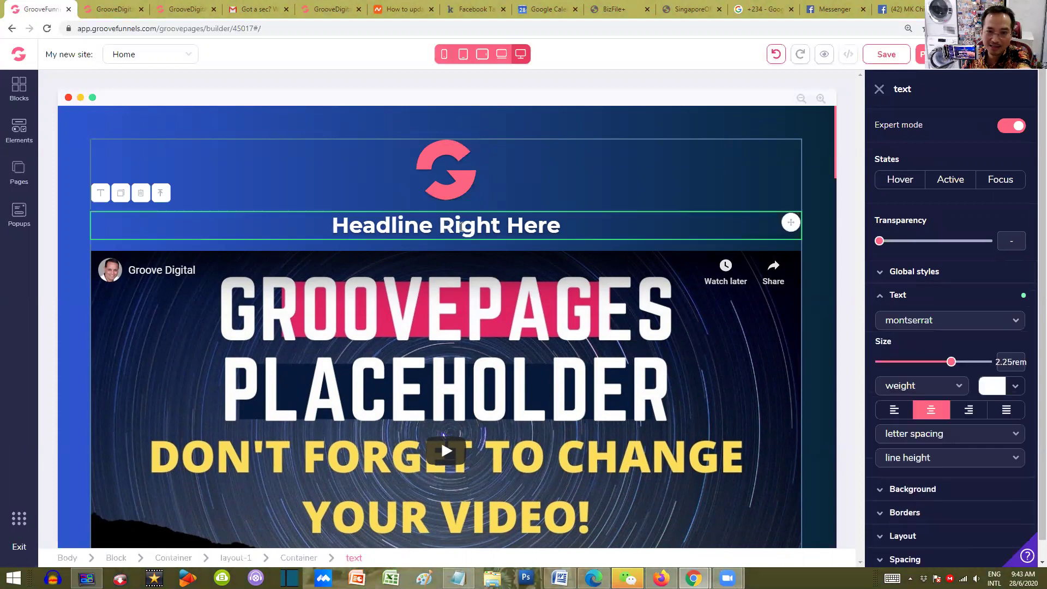
pyautogui.moveTo(337, 226); pyautogui.dragTo(563, 232)
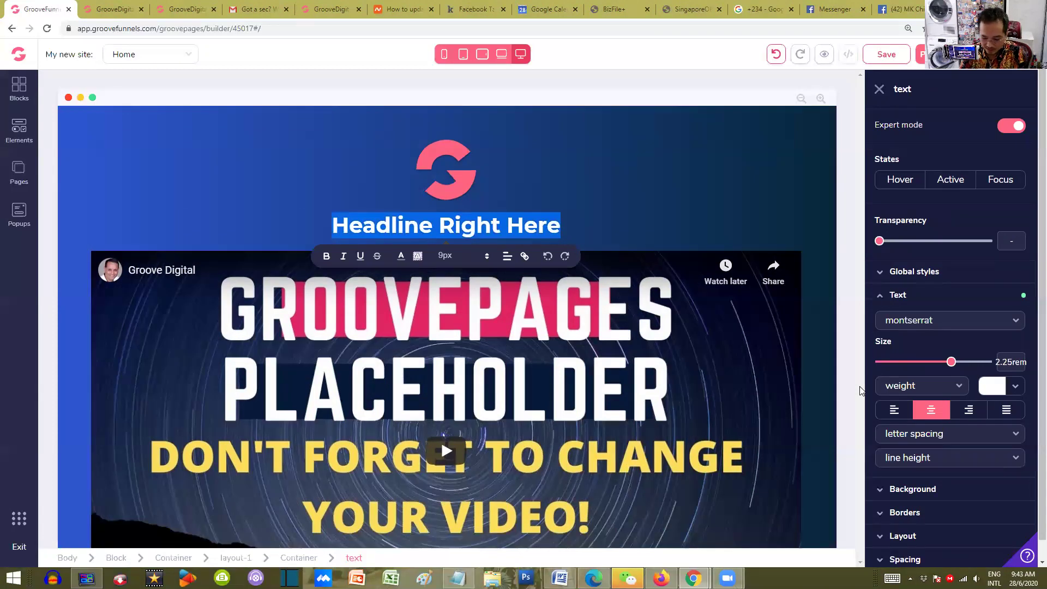
pyautogui.write('This ')
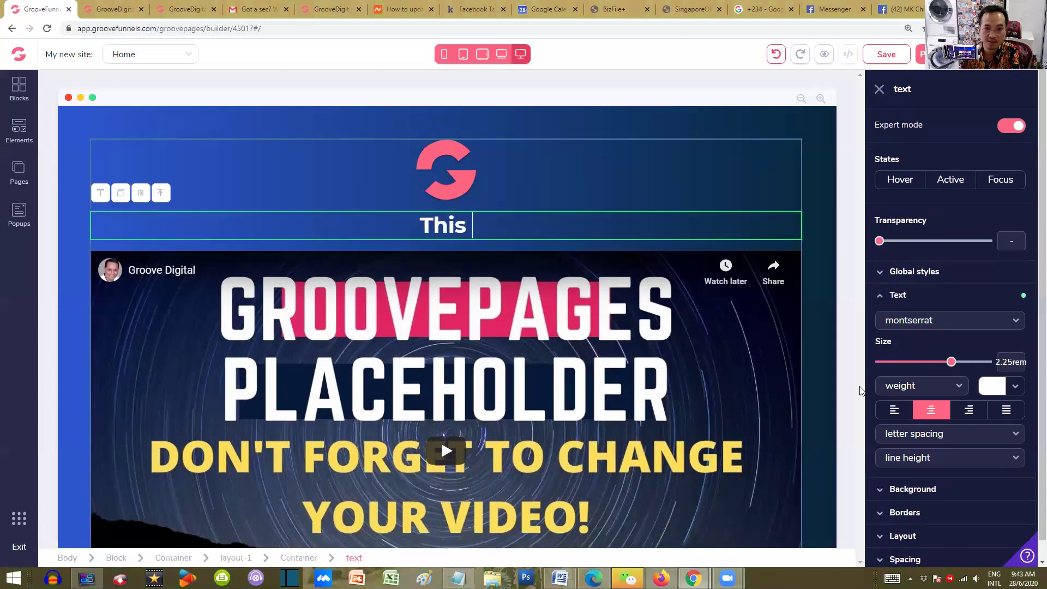
pyautogui.write('is my ')
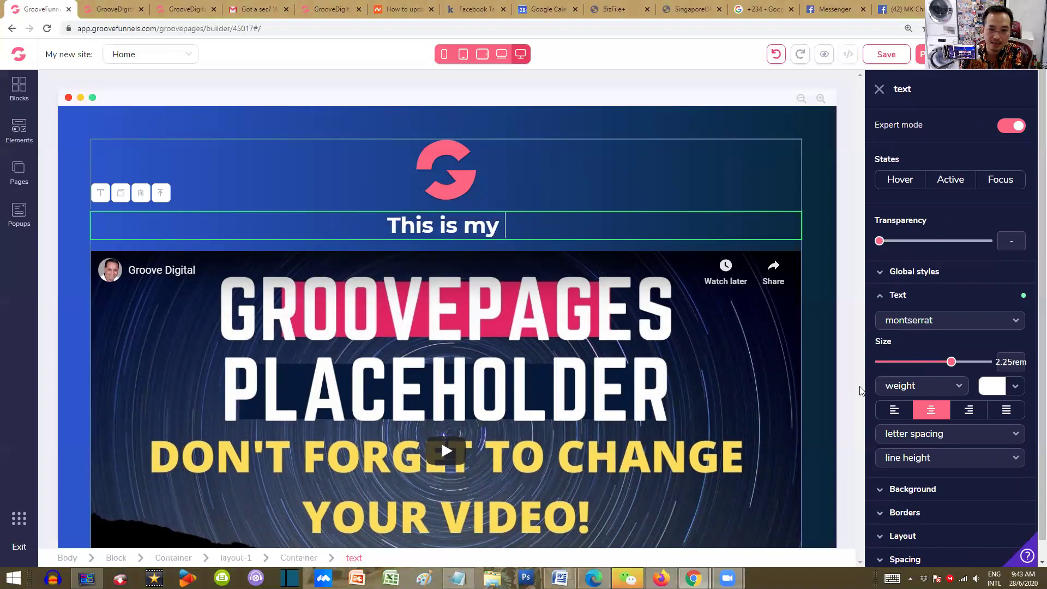
pyautogui.write('Firs')
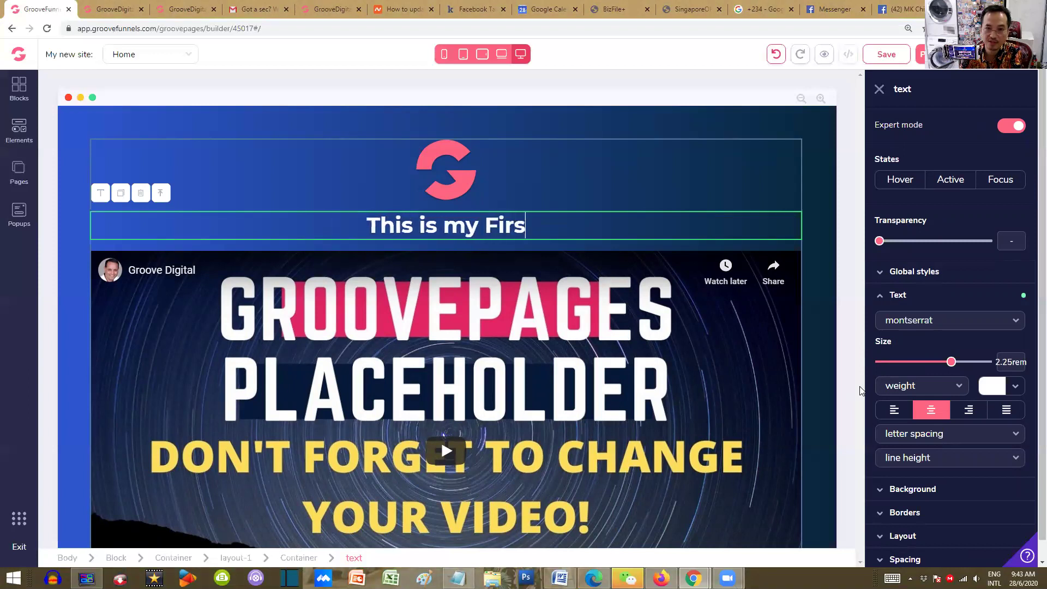
pyautogui.write('t Website')
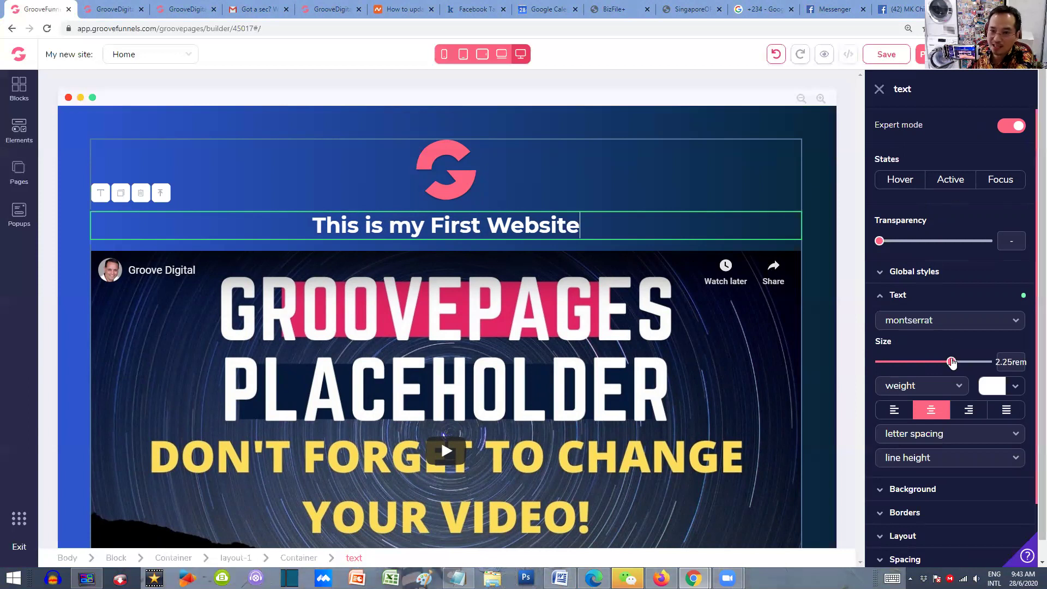
# Step: Reduce the headline's text size to 1.875rem
pyautogui.moveTo(951, 364)
pyautogui.mouseDown()
pyautogui.moveTo(906, 363)
pyautogui.moveTo(981, 371)
pyautogui.moveTo(947, 371)
pyautogui.mouseUp()
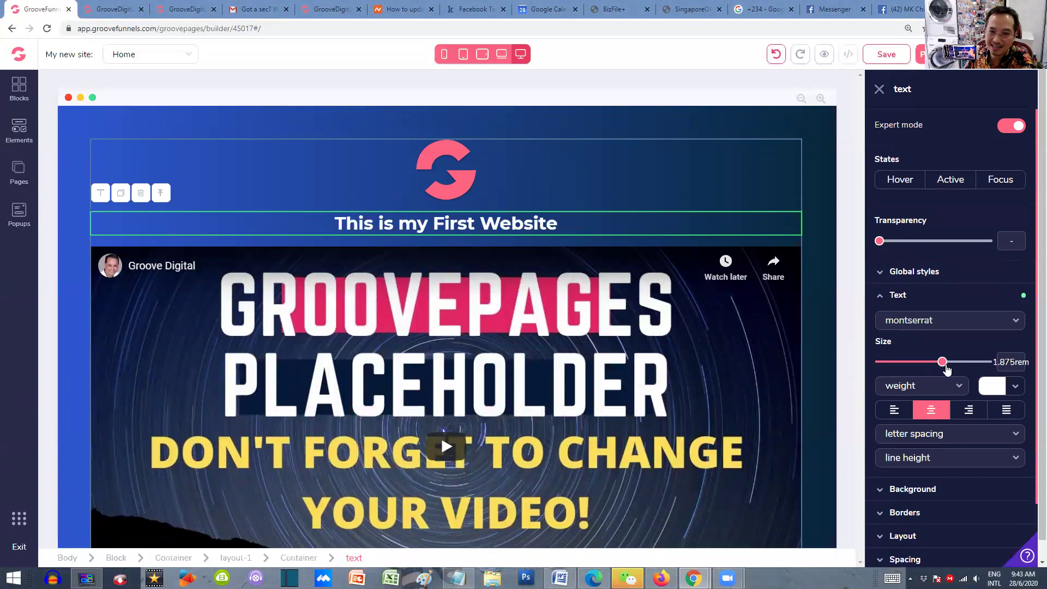
pyautogui.moveTo(947, 370)
pyautogui.mouseDown()
pyautogui.moveTo(920, 371)
pyautogui.moveTo(952, 372)
pyautogui.mouseUp()
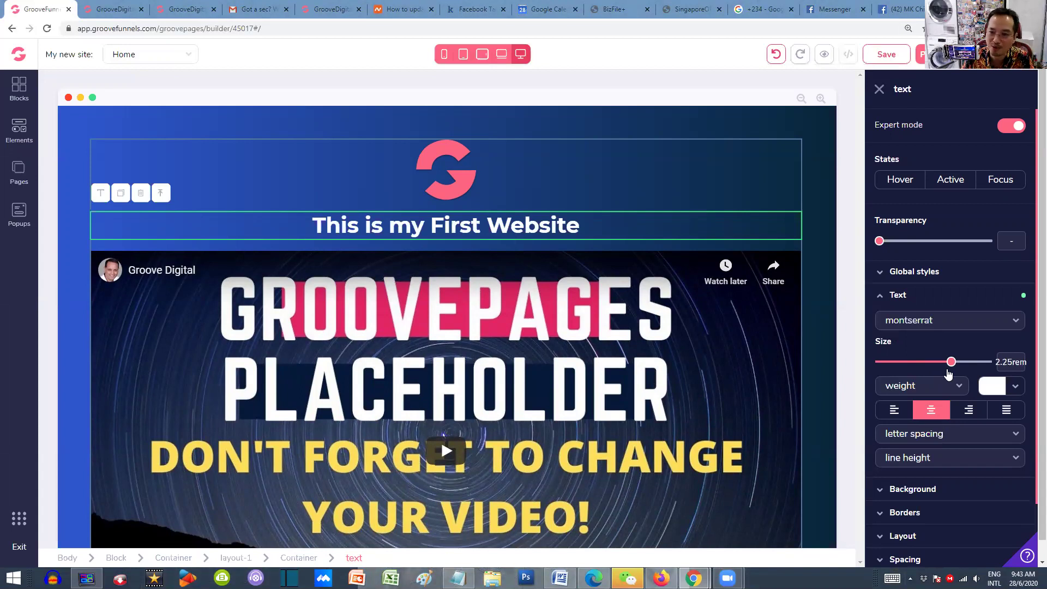
pyautogui.moveTo(949, 373)
pyautogui.mouseDown()
pyautogui.moveTo(924, 373)
pyautogui.moveTo(944, 373)
pyautogui.mouseUp()
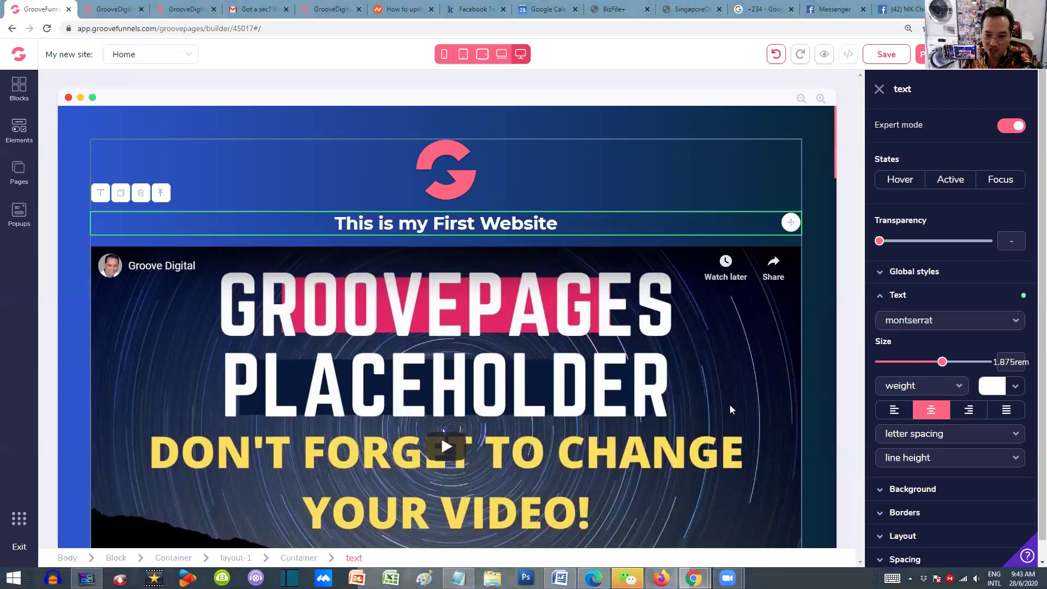
# Step: Select the placeholder YouTube video below the headline and open its video ID settings
pyautogui.scroll(-2, 729, 405)
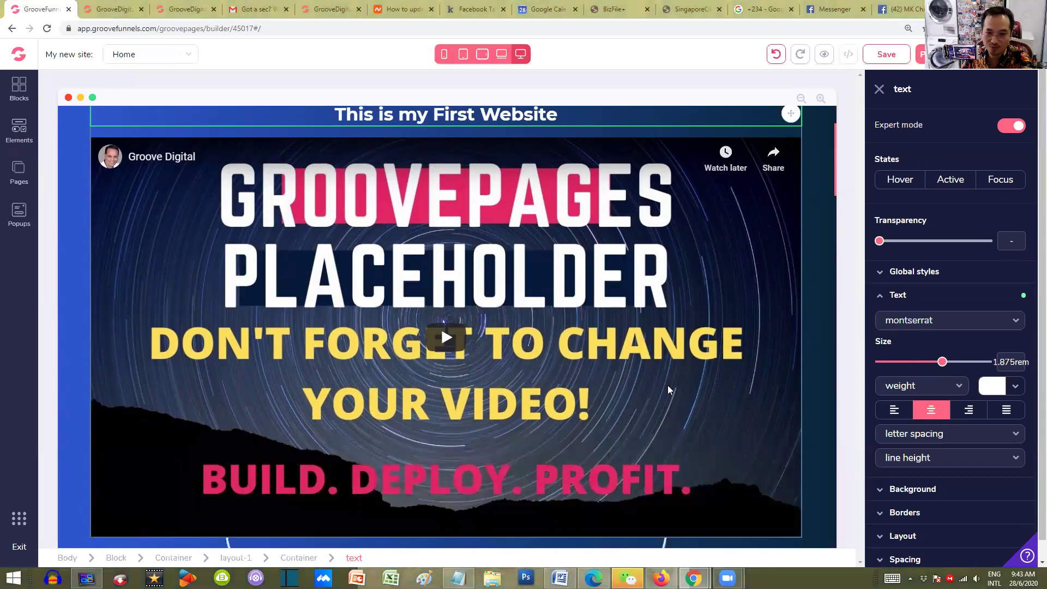
pyautogui.click(460, 281)
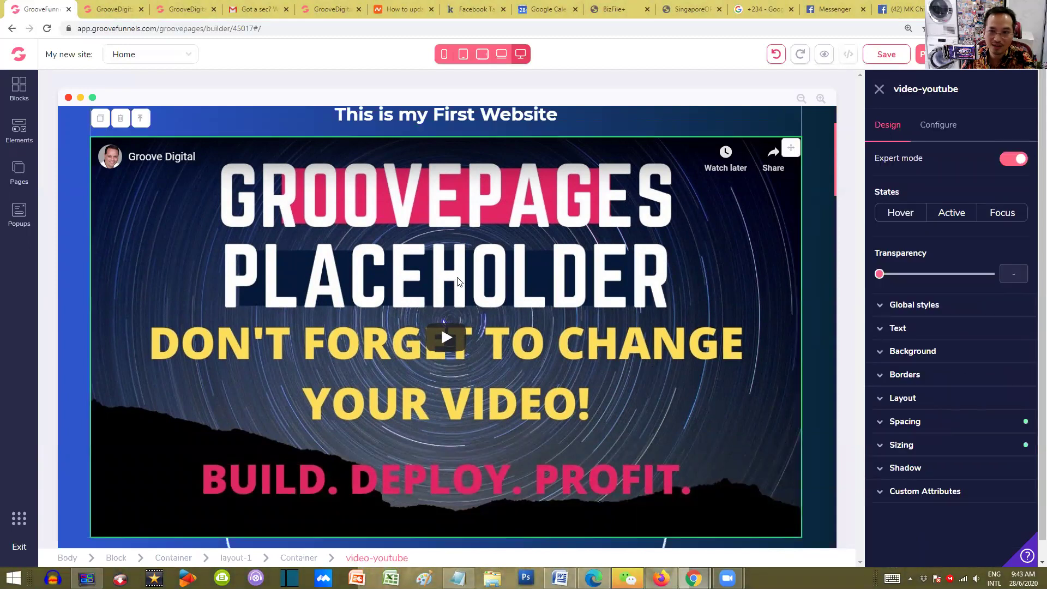
pyautogui.click(952, 129)
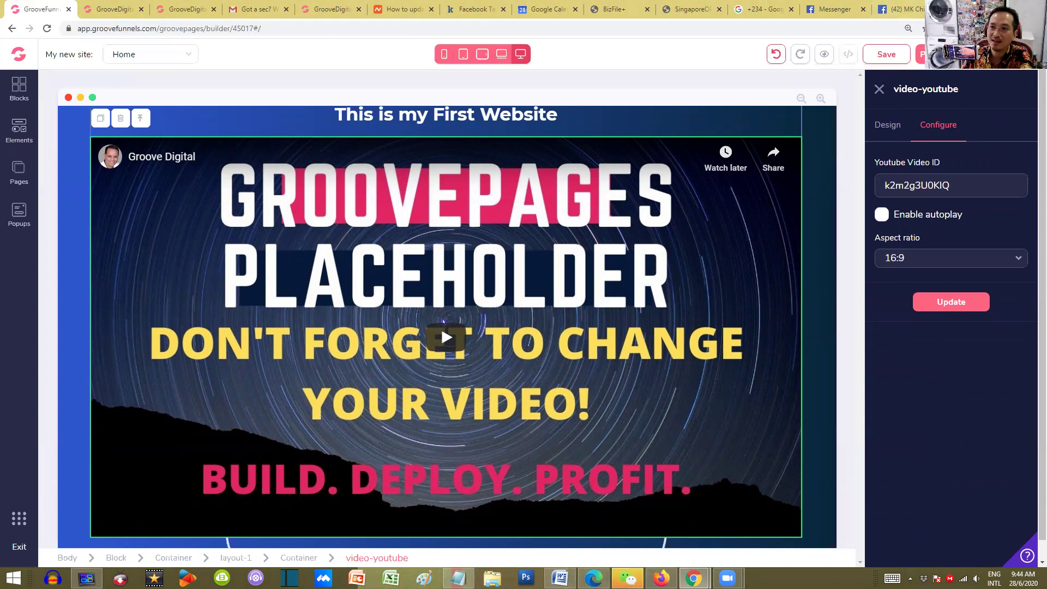
# Step: Open YouTube in a new browser tab, pause the "Sculpting BTS Jungkook" video and copy its video URL
pyautogui.hotkey('ctrl', 't')
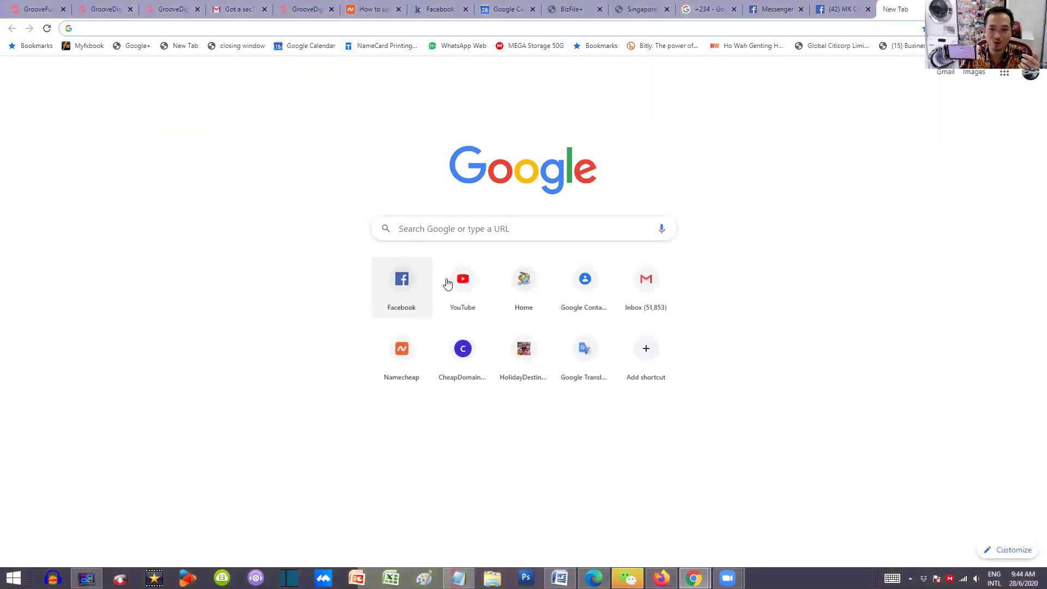
pyautogui.click(461, 282)
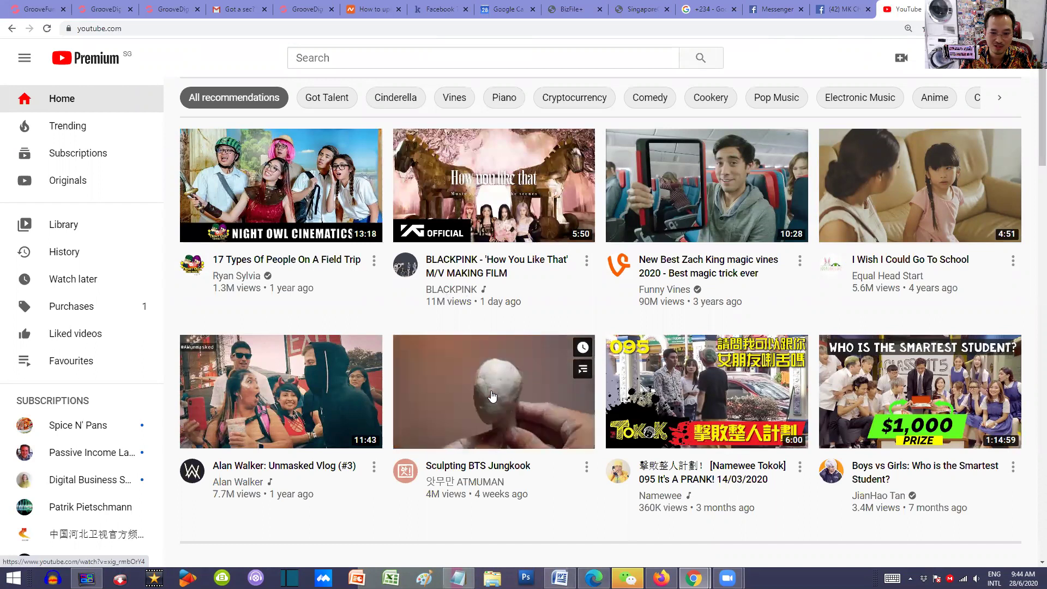
pyautogui.click(492, 397)
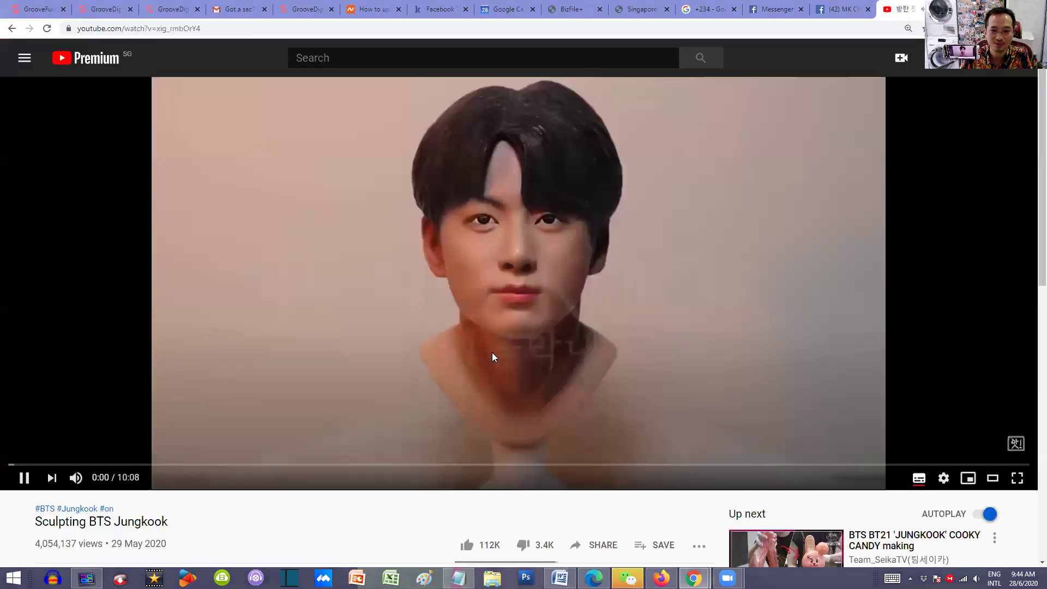
pyautogui.click(508, 306)
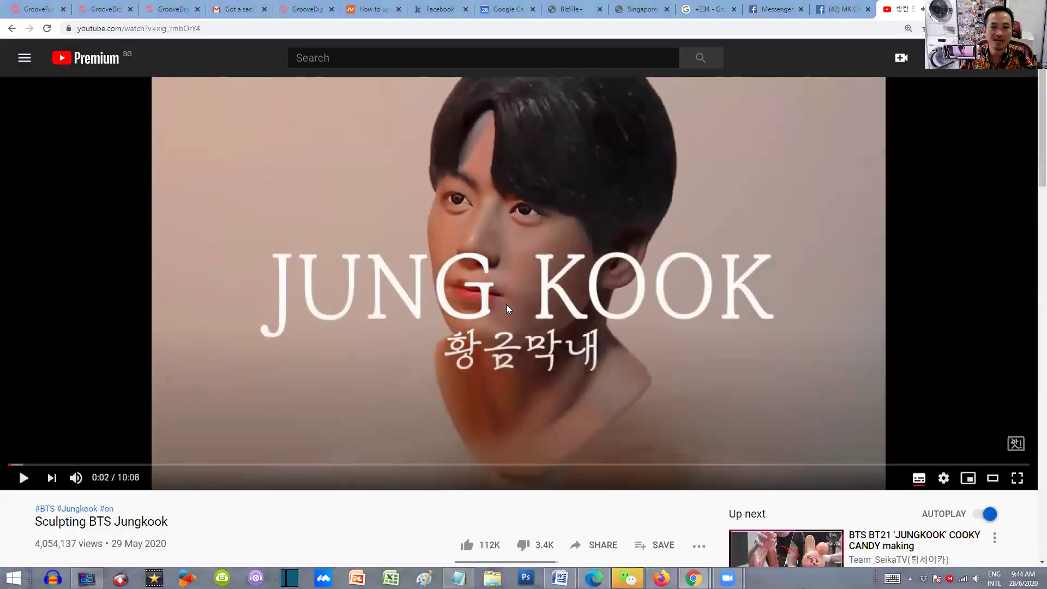
pyautogui.rightClick(418, 203)
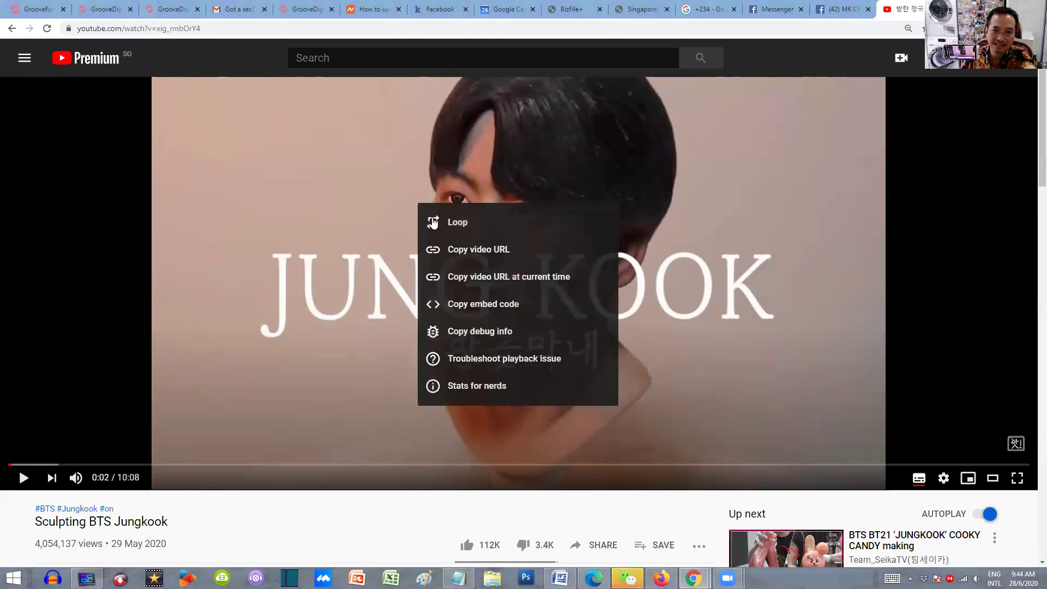
pyautogui.click(477, 252)
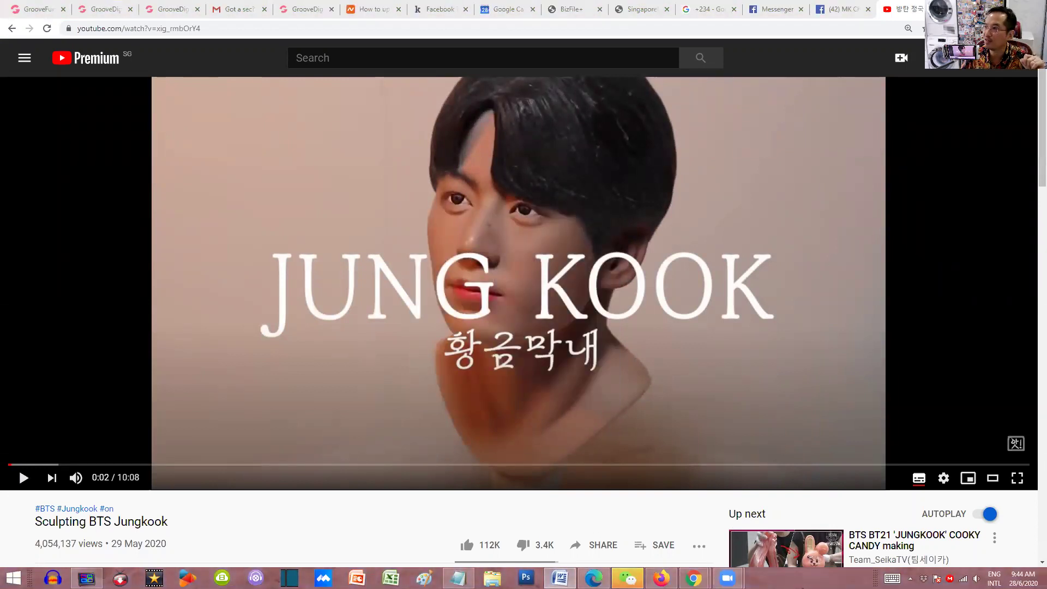
# Step: Paste the copied video URL into a new Microsoft Word document and enlarge it to font size 36
pyautogui.rightClick(560, 578)
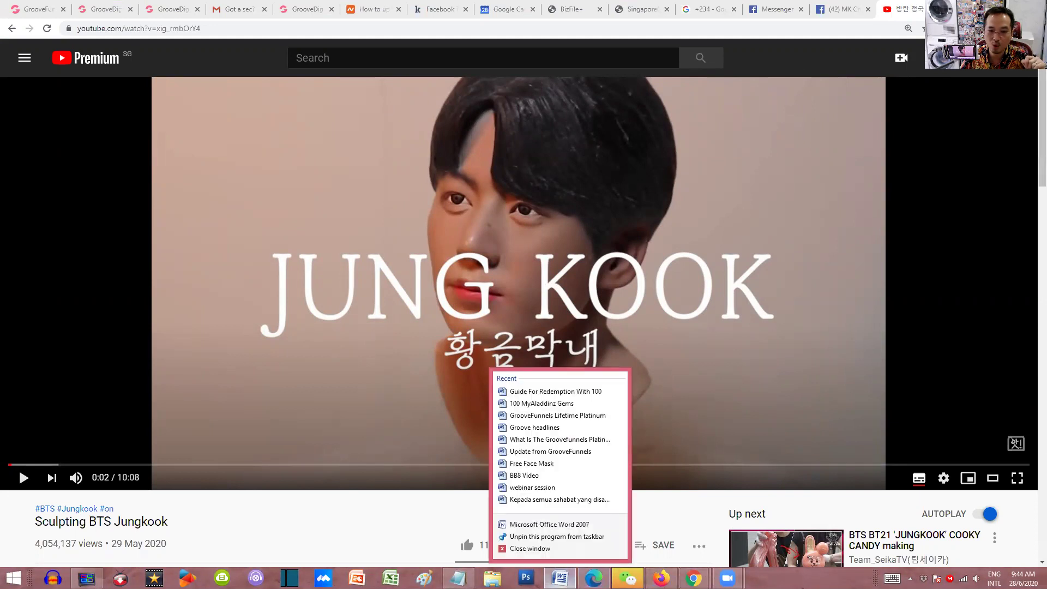
pyautogui.click(544, 525)
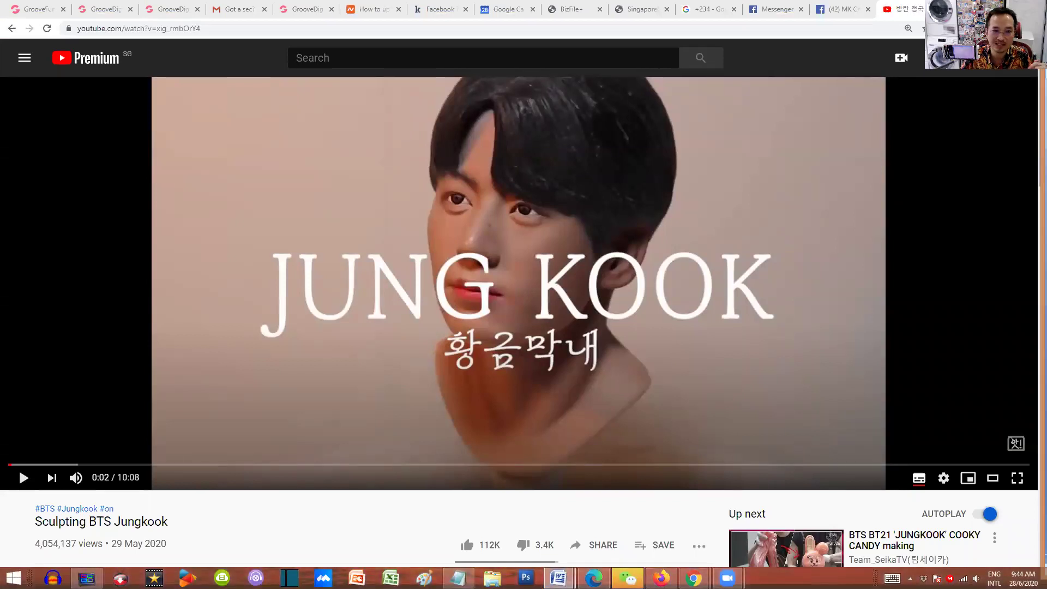
pyautogui.hotkey('ctrl', 'v')
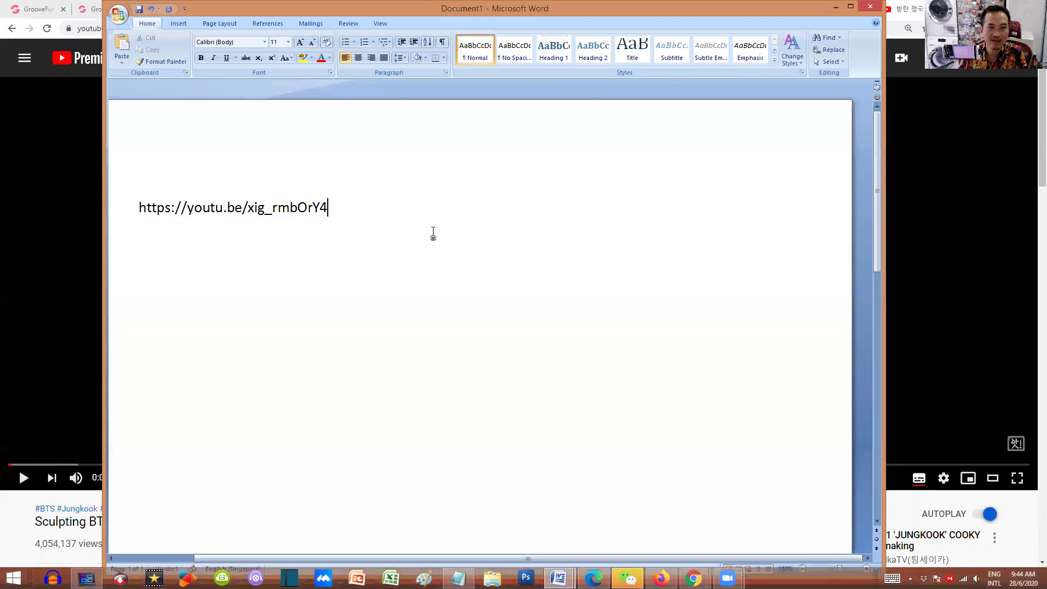
pyautogui.hotkey('ctrl', 'a')
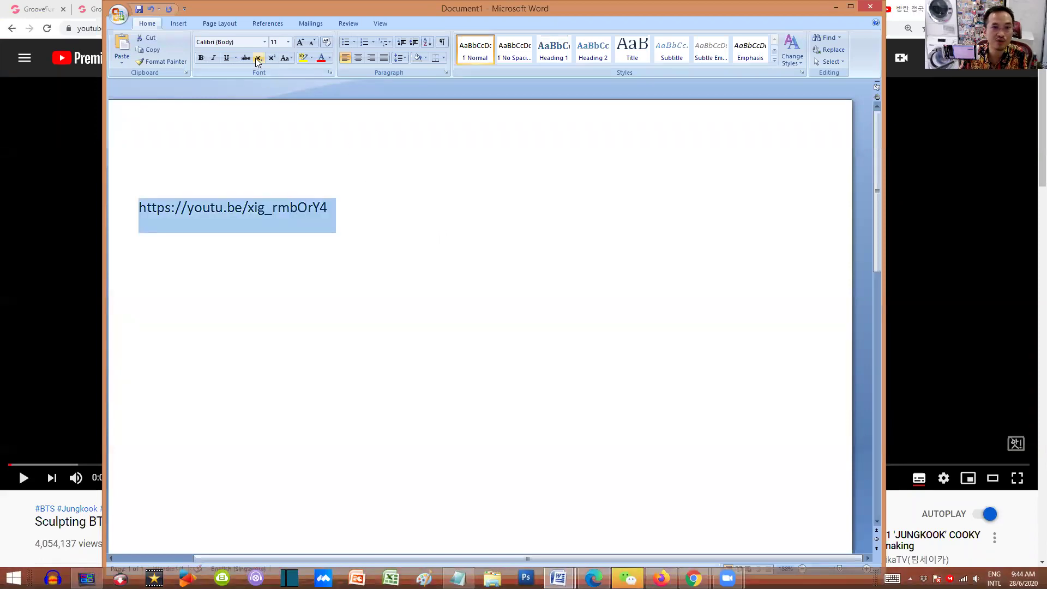
pyautogui.click(288, 42)
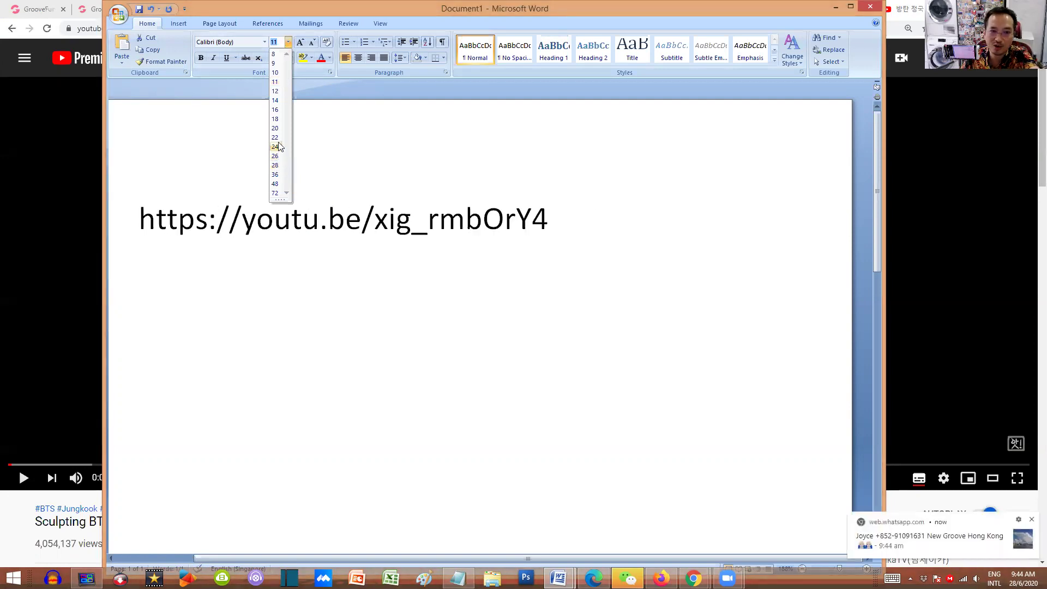
pyautogui.click(275, 174)
pyautogui.click(379, 229)
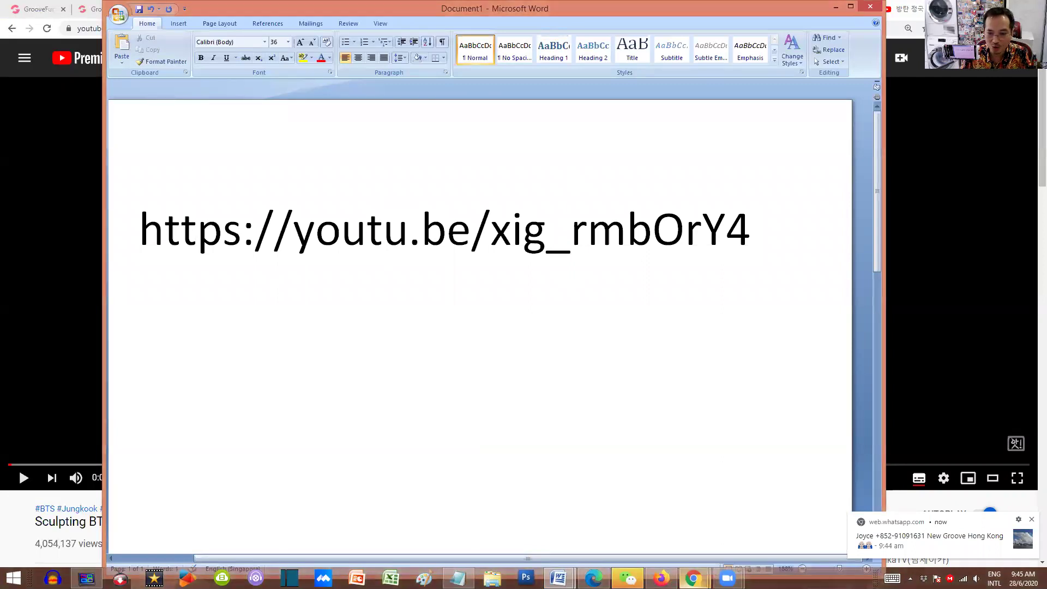
# Step: Switch back to the browser and move the Facebook profile tab into its own window
pyautogui.moveTo(693, 578)
pyautogui.moveTo(744, 491)
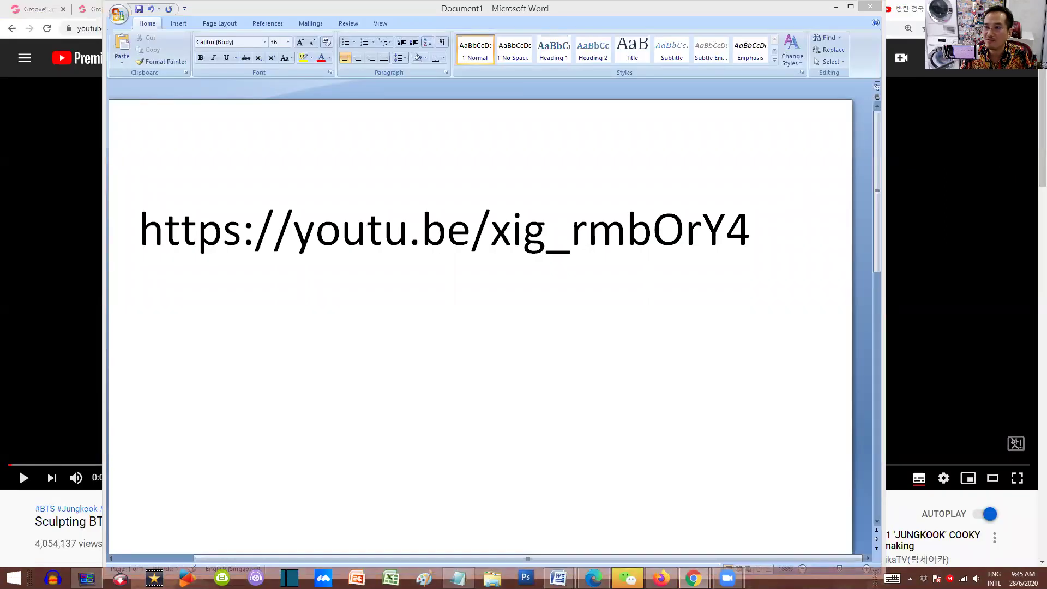
pyautogui.hotkey('alt', 'Tab')
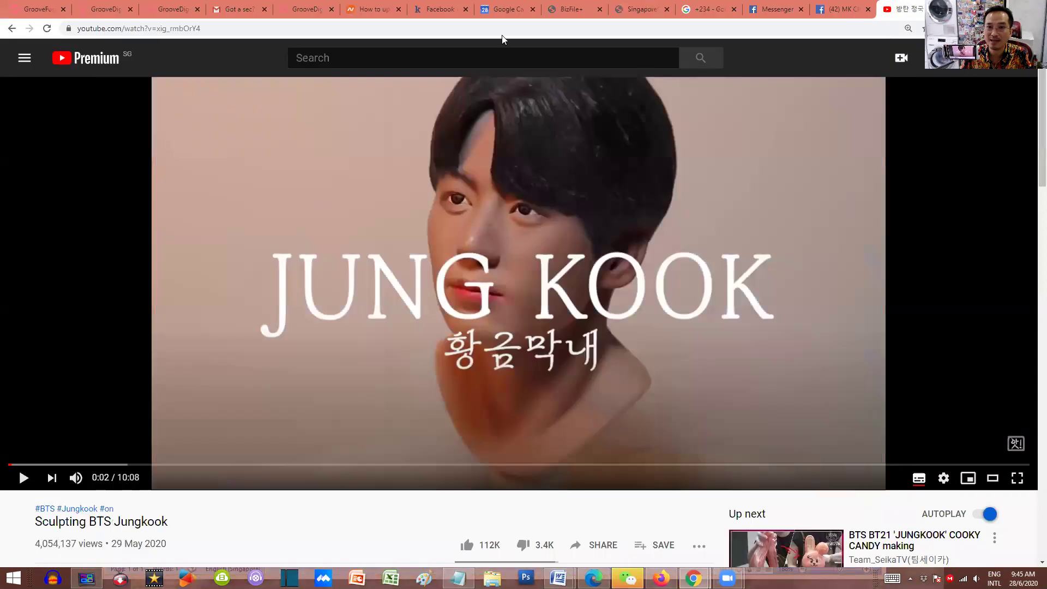
pyautogui.click(815, 12)
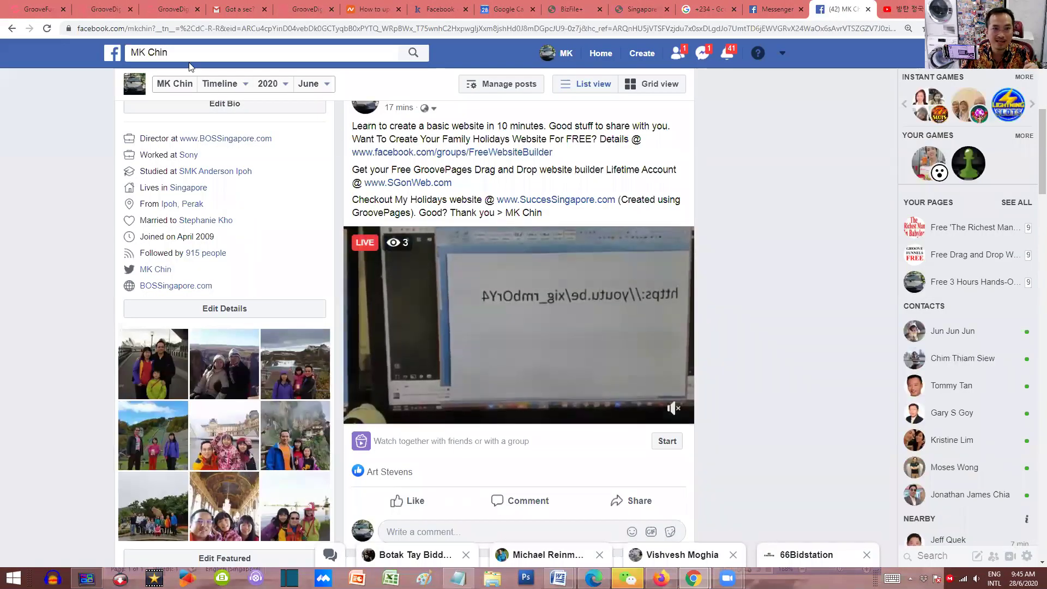
pyautogui.moveTo(842, 10); pyautogui.dragTo(764, 92)
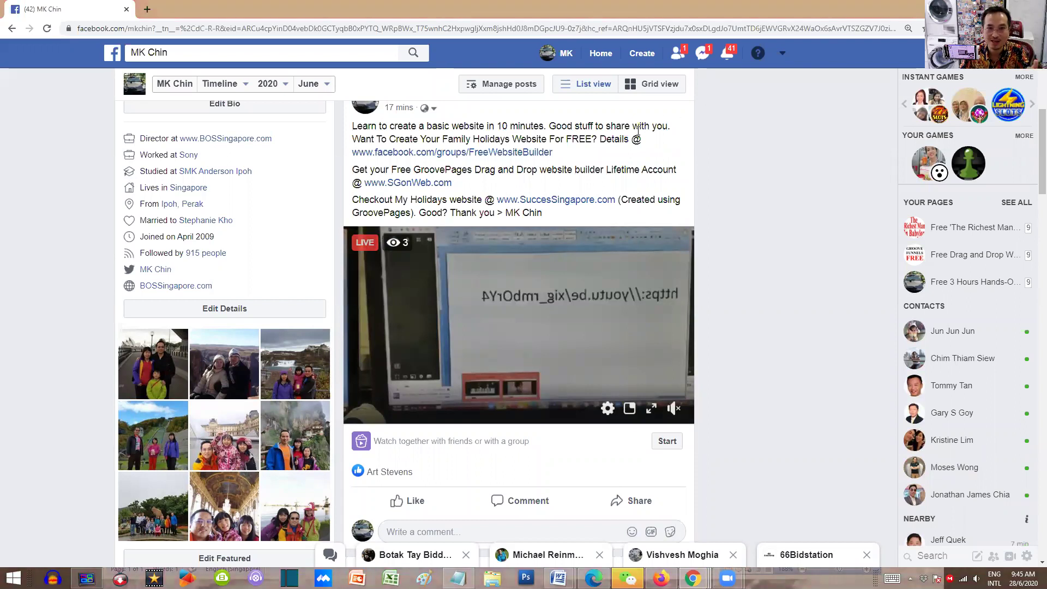
# Step: Reopen the own profile from the Facebook home page and find the live video post in its timeline
pyautogui.click(112, 53)
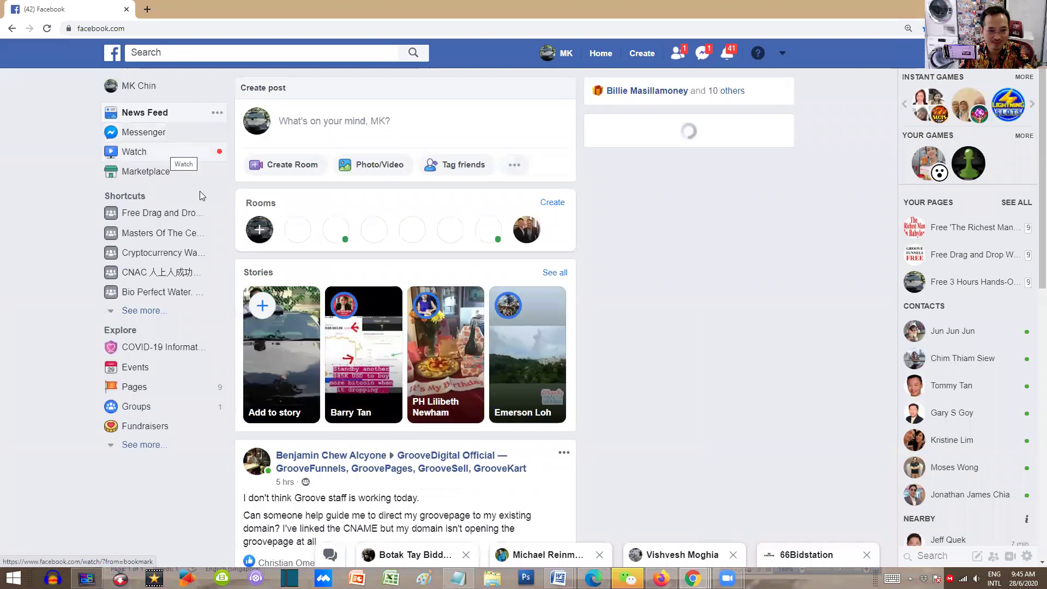
pyautogui.click(558, 53)
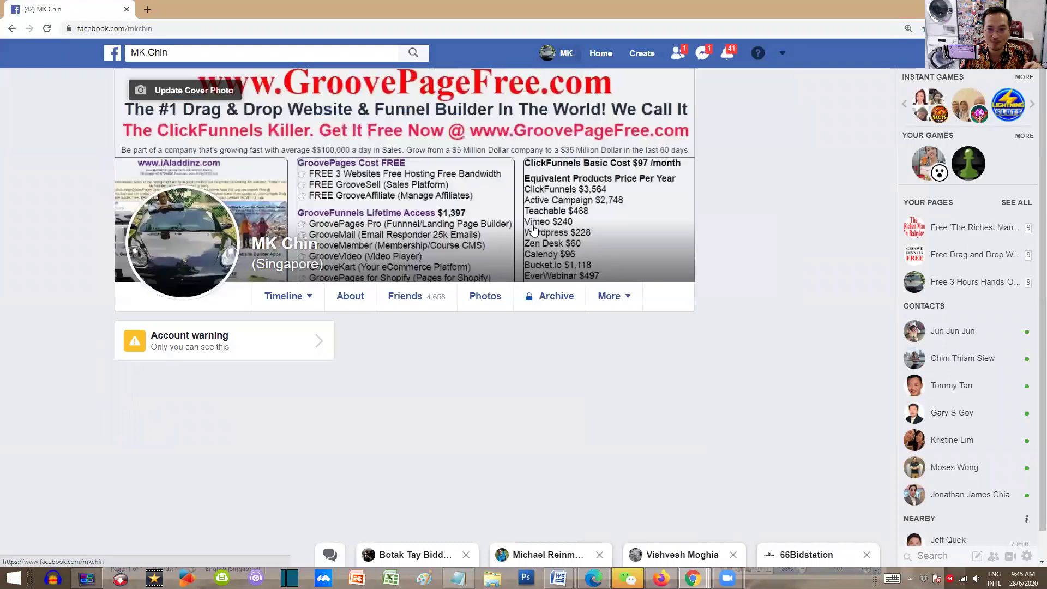
pyautogui.scroll(-5, 534, 230)
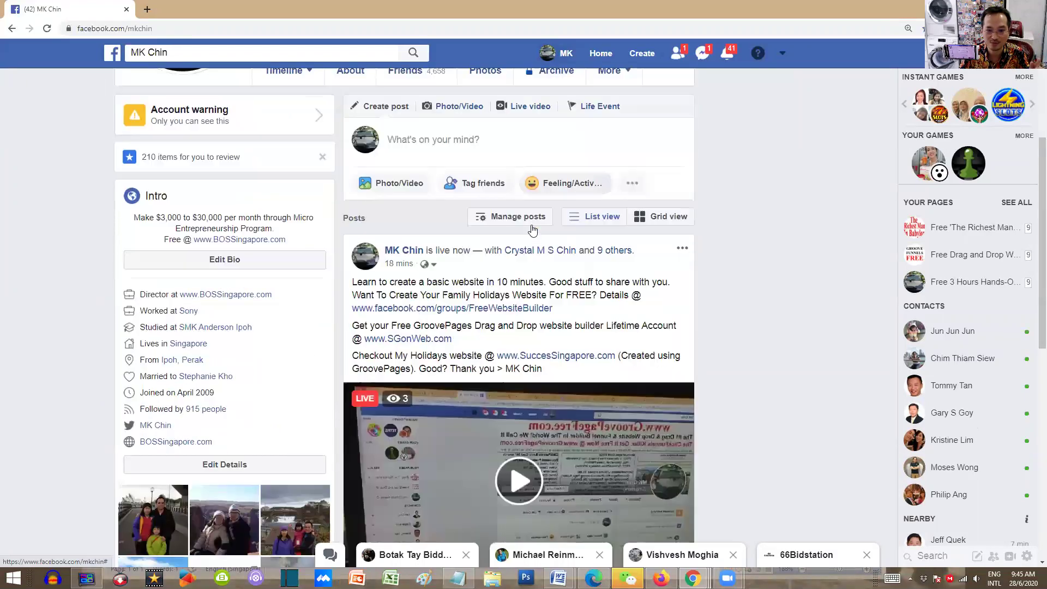
pyautogui.scroll(-2, 533, 230)
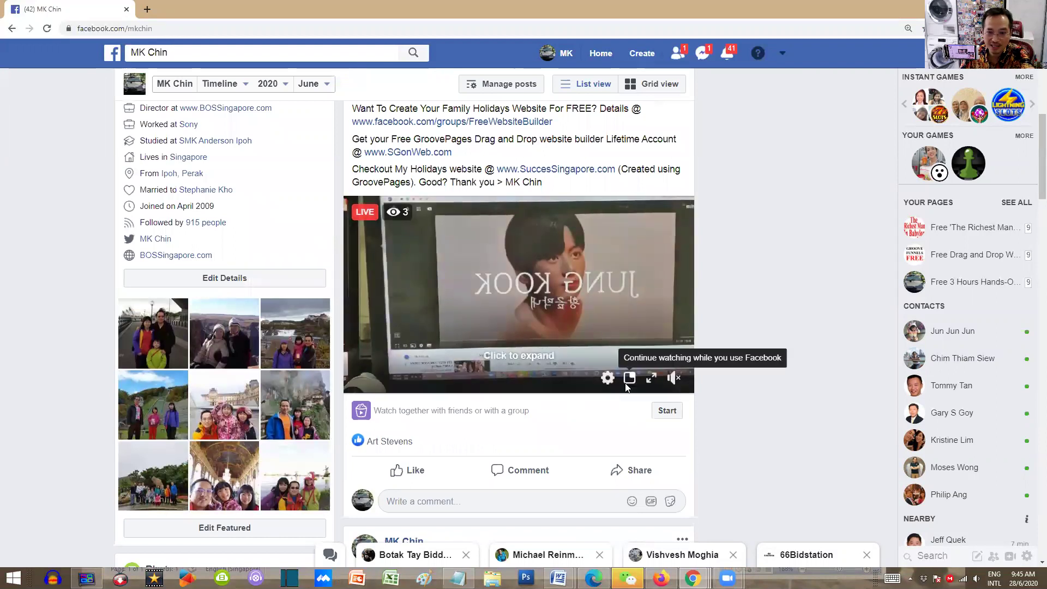
pyautogui.scroll(-1, 628, 409)
# Step: Share the live video post in the Facebook group "Free Drag and Drop Website Builder GroovePages"
pyautogui.click(639, 417)
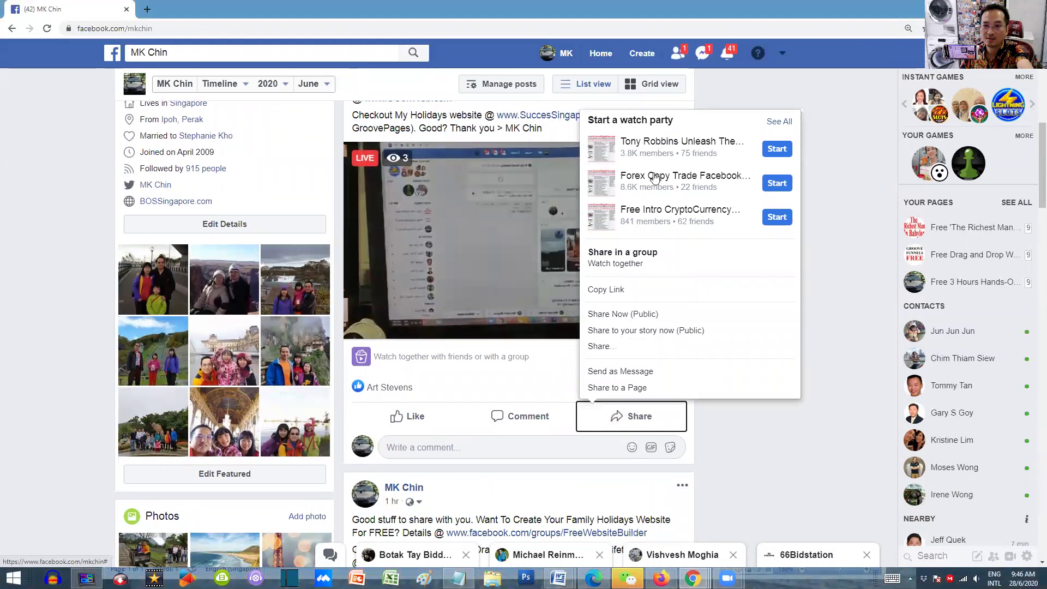
pyautogui.scroll(-1, 659, 192)
pyautogui.scroll(1, 659, 191)
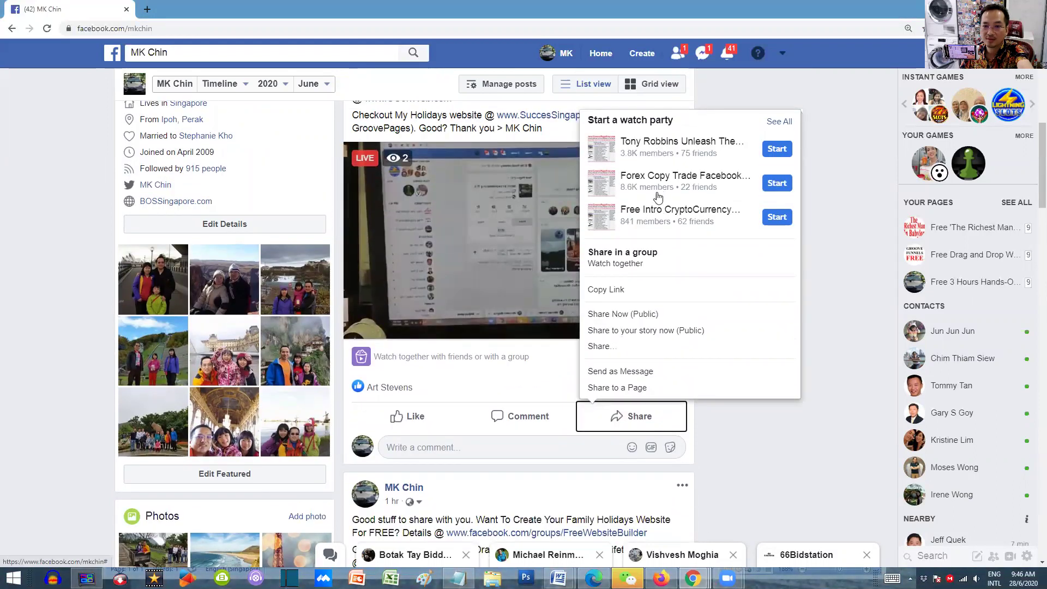
pyautogui.click(641, 259)
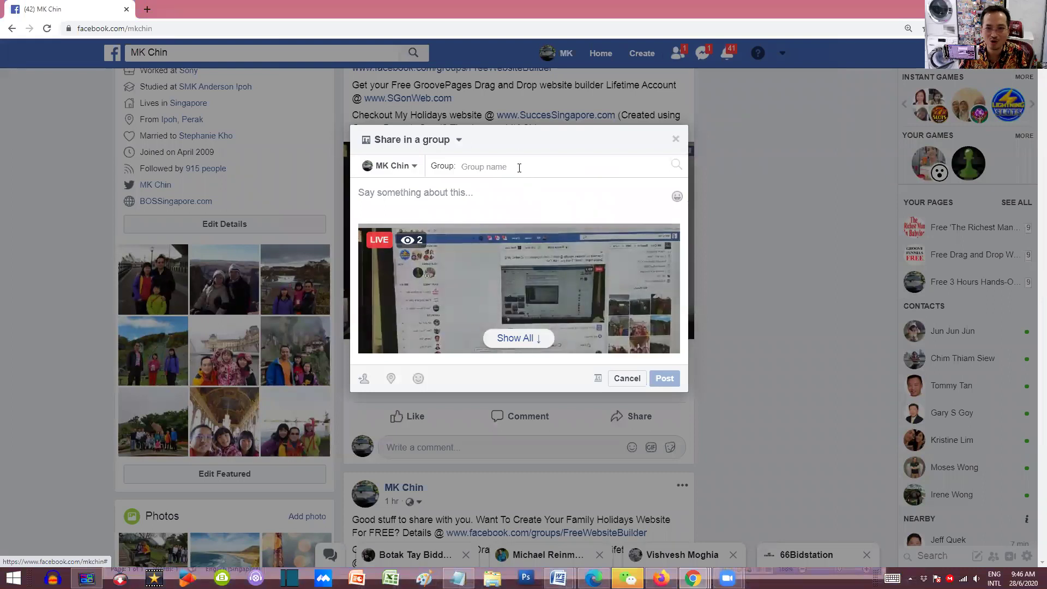
pyautogui.click(520, 167)
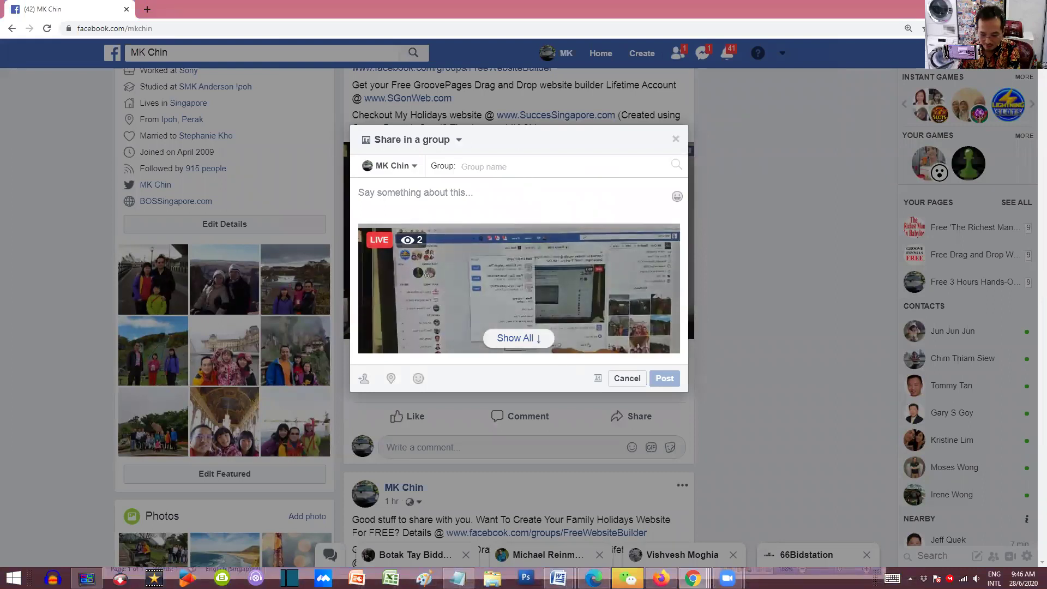
pyautogui.write('free')
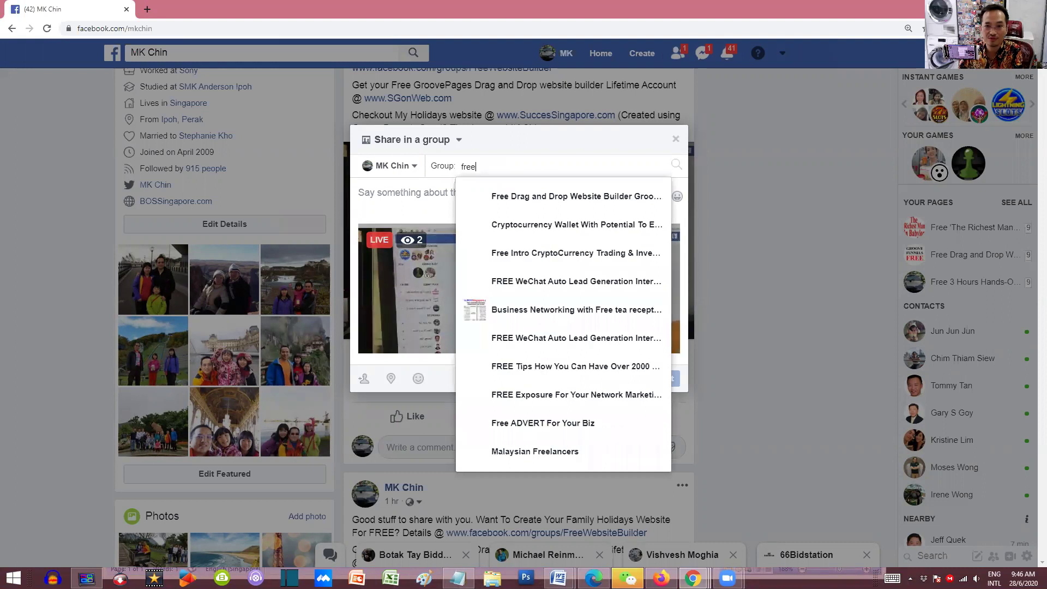
pyautogui.click(556, 197)
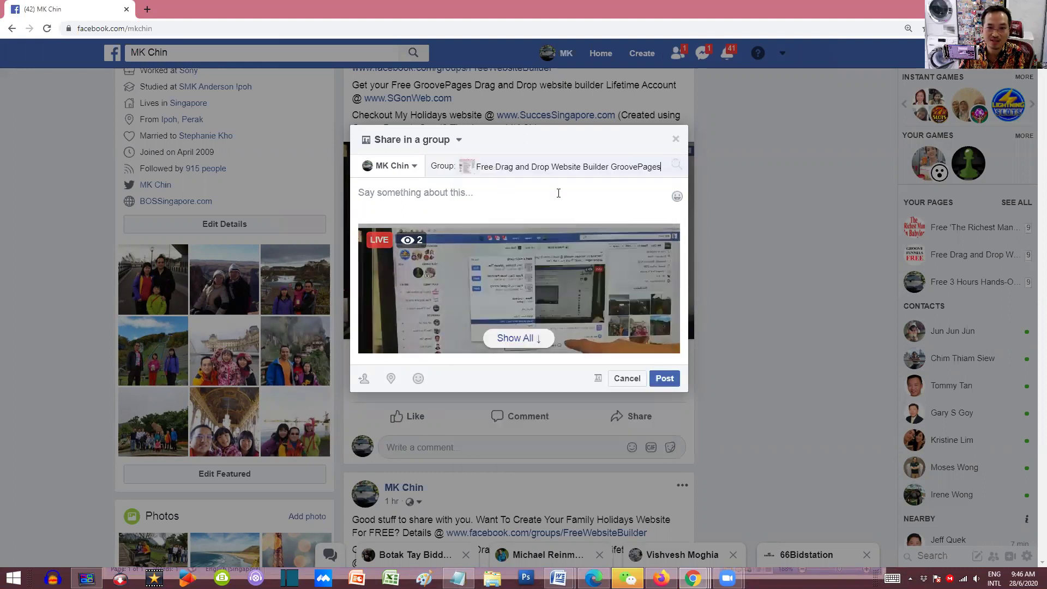
pyautogui.click(671, 380)
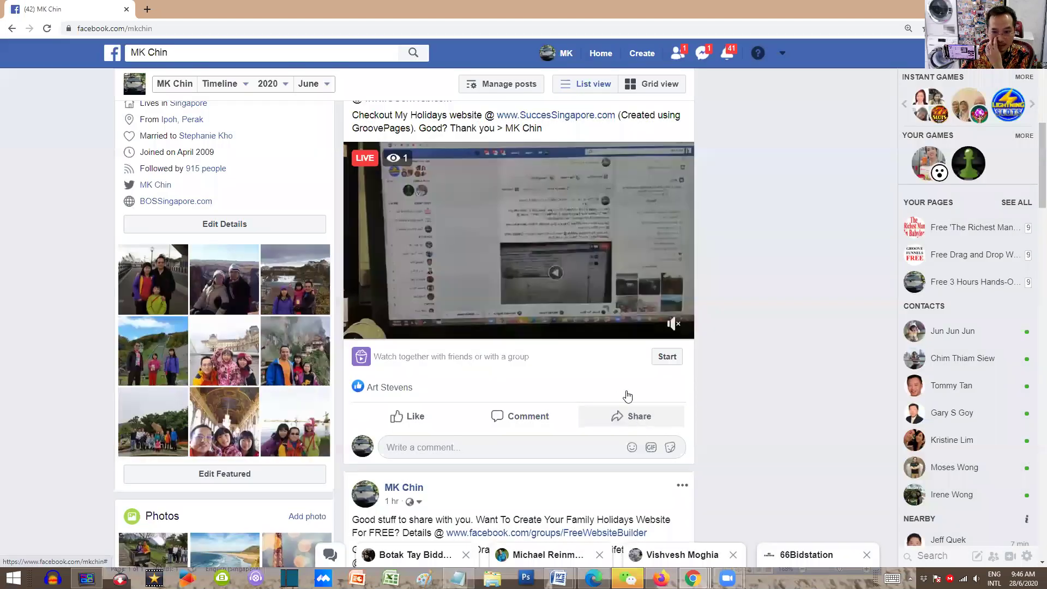
# Step: Share the live video post to the managed Facebook page "Free Drag and Drop Website Builder GroovePages"
pyautogui.click(636, 416)
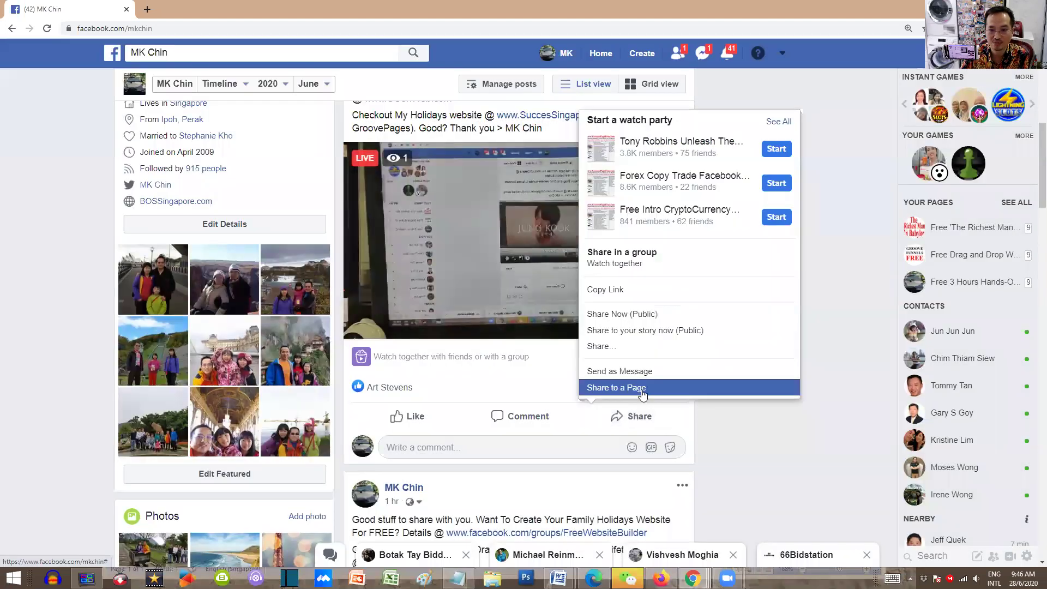
pyautogui.click(631, 341)
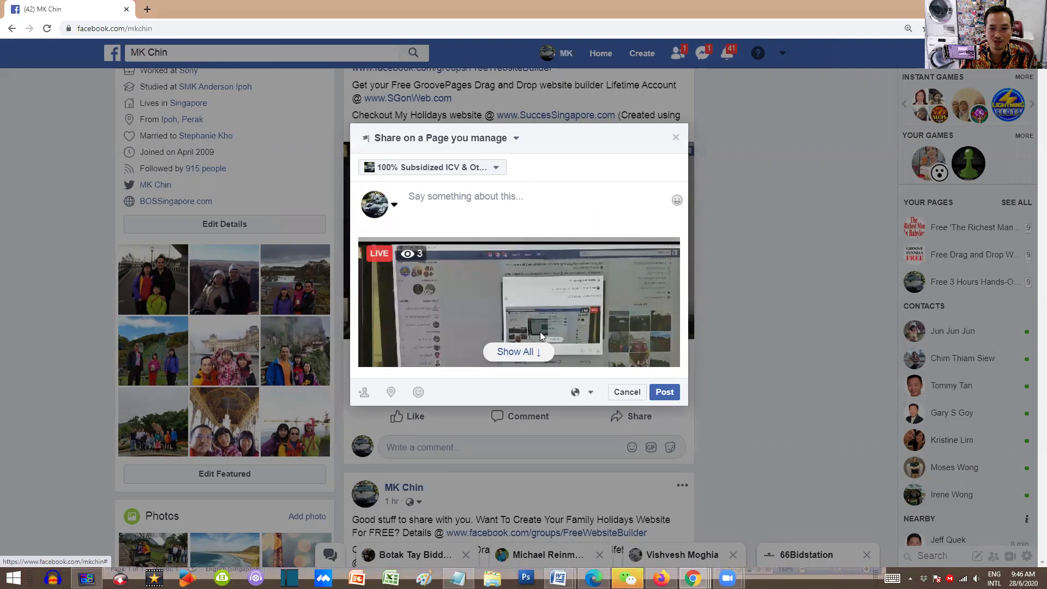
pyautogui.click(501, 170)
pyautogui.scroll(-2, 460, 234)
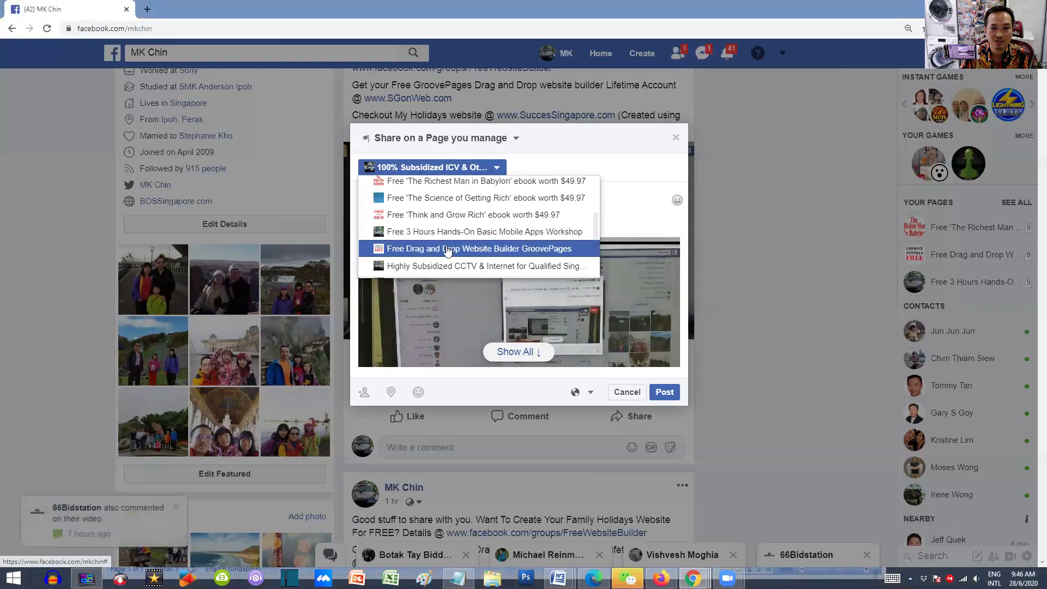
pyautogui.click(443, 248)
pyautogui.click(664, 388)
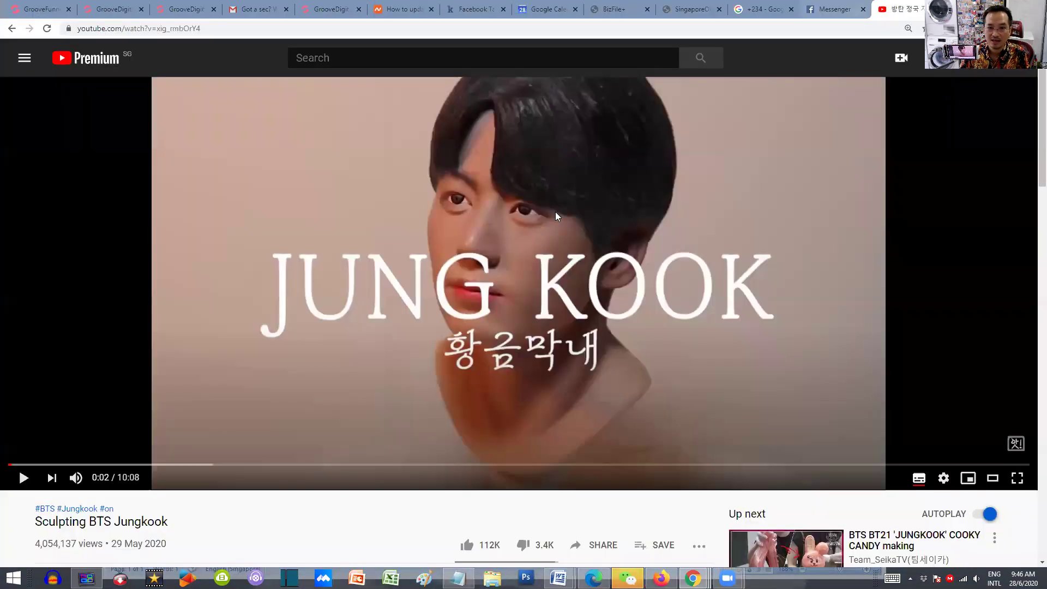
# Step: Switch to the Word document Document1 and copy only the video ID xig_rmbOrY4 from the end of the YouTube link
pyautogui.moveTo(558, 578)
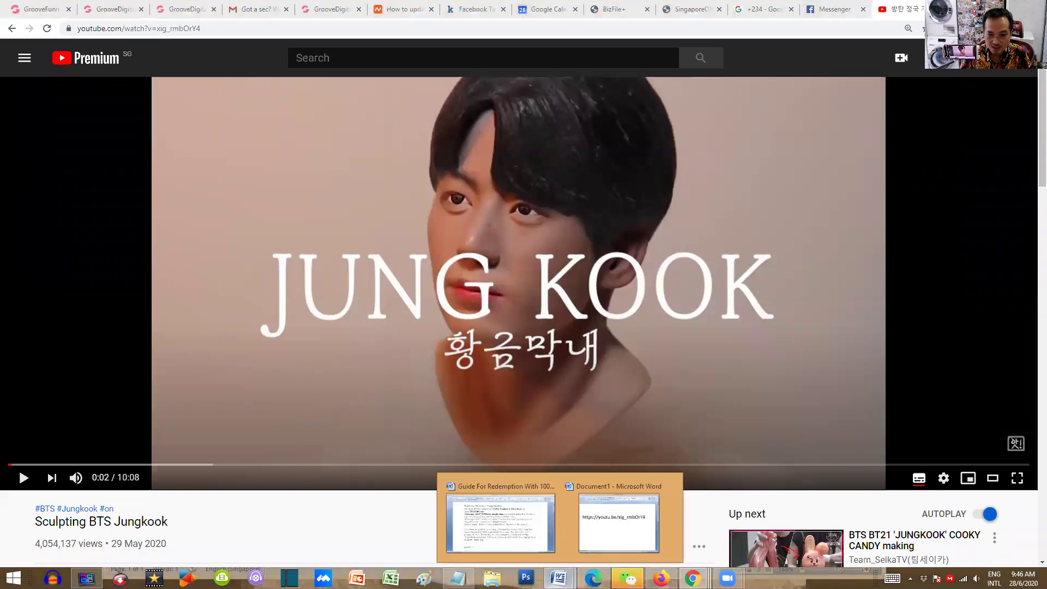
pyautogui.click(619, 522)
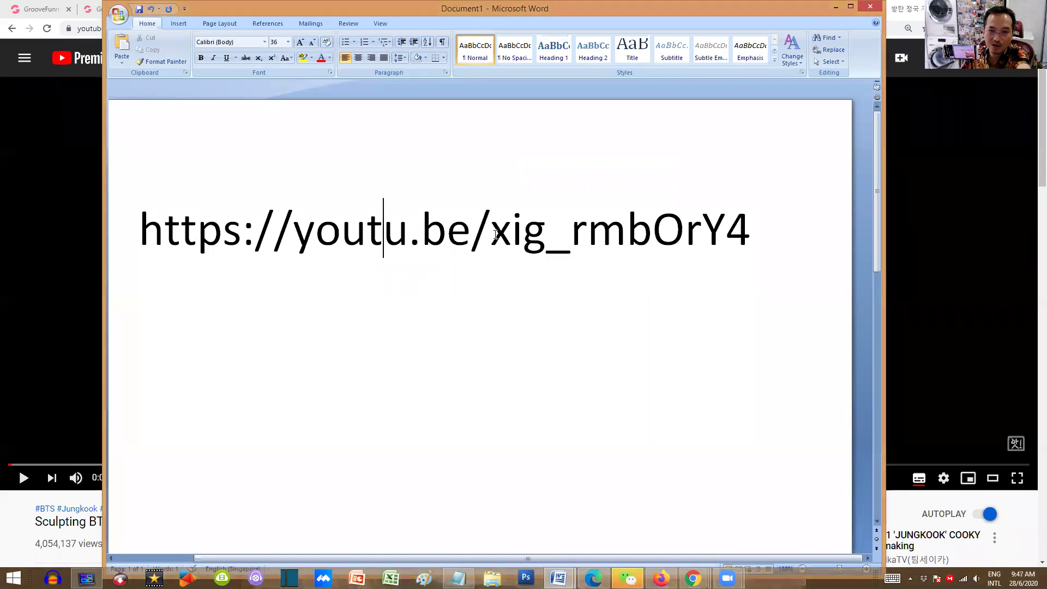
pyautogui.moveTo(490, 234); pyautogui.dragTo(656, 238)
pyautogui.hotkey('ctrl', 'c')
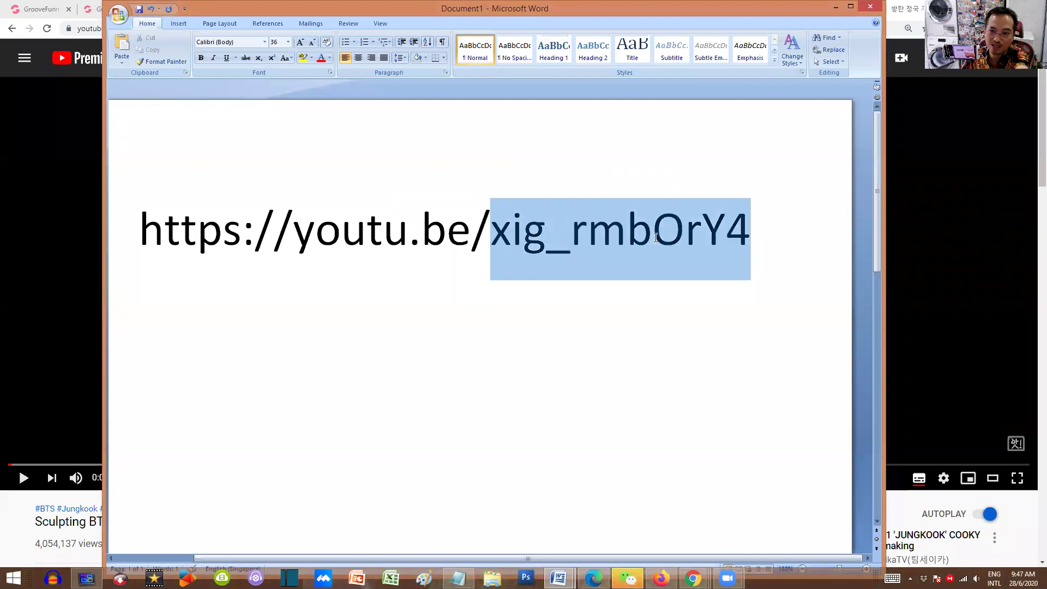
pyautogui.rightClick(600, 237)
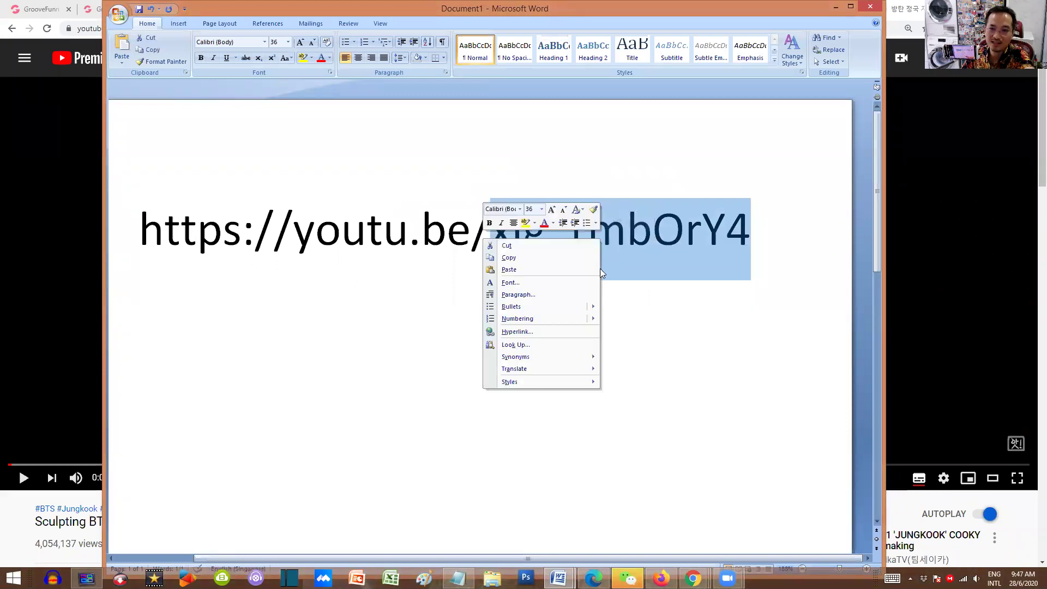
pyautogui.click(525, 261)
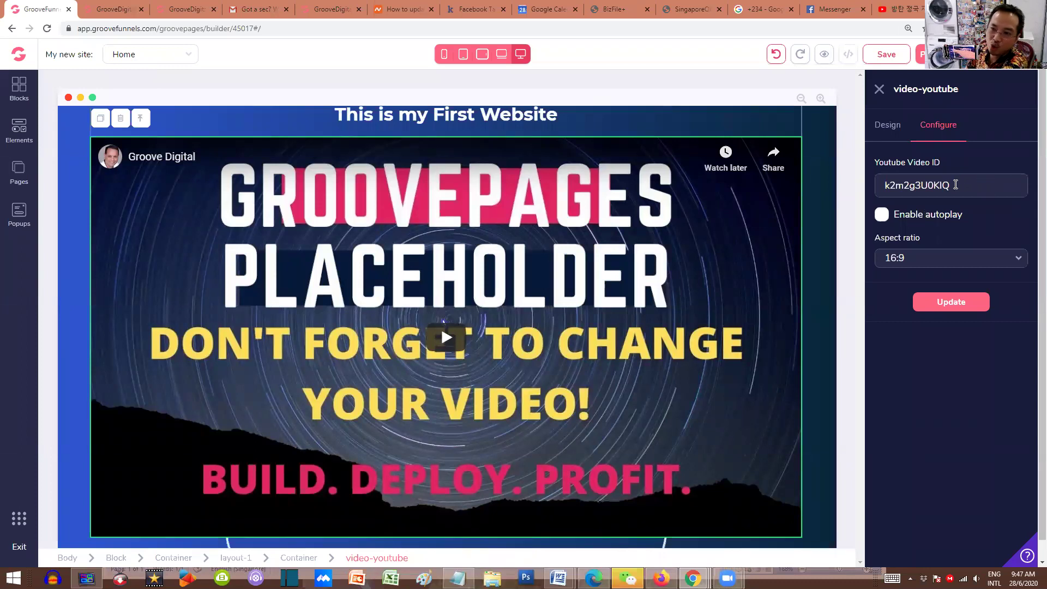
# Step: Set the YouTube Video ID of the page's video element to xig_rmbOrY4, update the element and save the site
pyautogui.rightClick(900, 187)
pyautogui.click(898, 266)
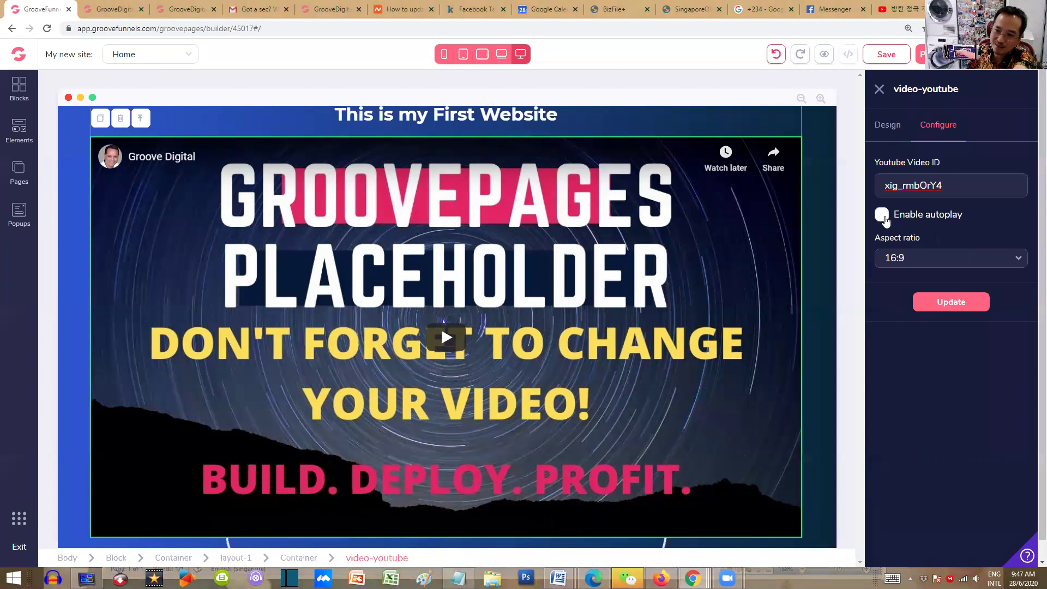
pyautogui.click(941, 304)
pyautogui.click(942, 308)
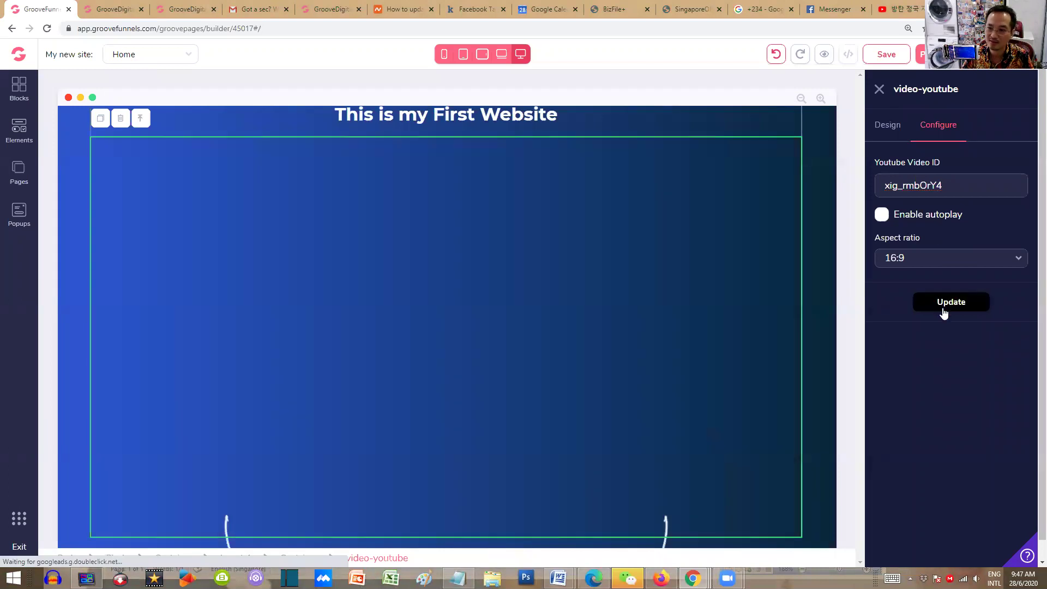
pyautogui.click(885, 56)
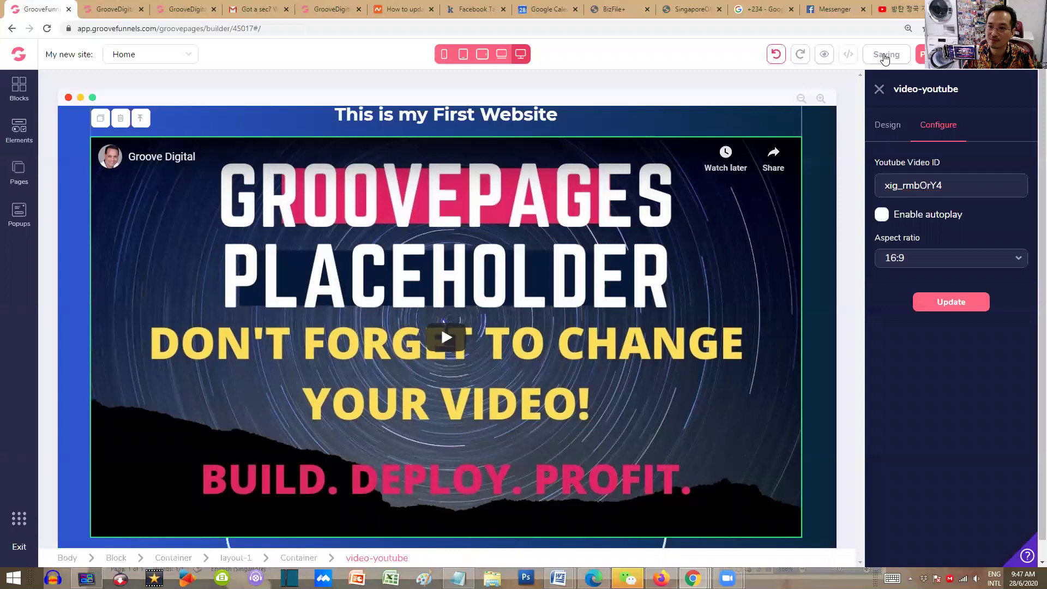
# Step: Copy and re-paste the video ID xig_rmbOrY4 over itself and update the video element again
pyautogui.click(961, 186)
pyautogui.moveTo(961, 186); pyautogui.dragTo(883, 186)
pyautogui.hotkey('ctrl', 'c')
pyautogui.rightClick(888, 186)
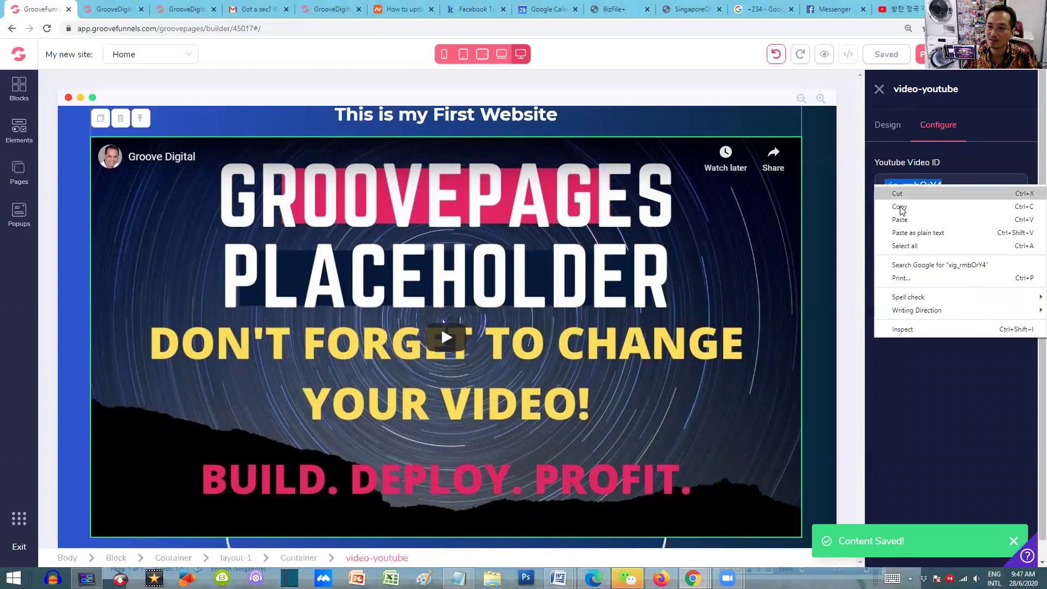
pyautogui.click(907, 221)
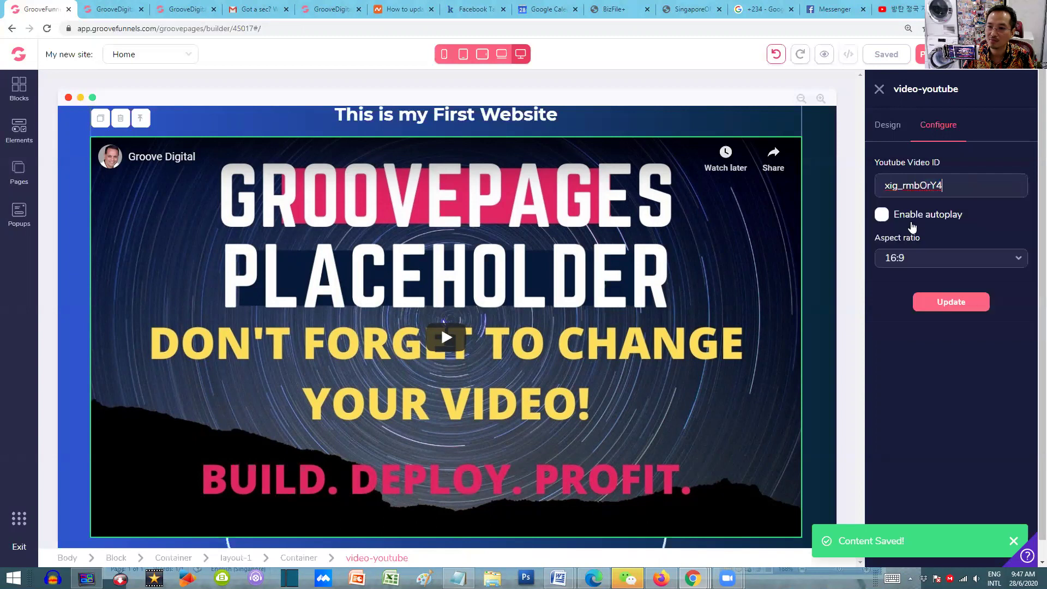
pyautogui.click(951, 303)
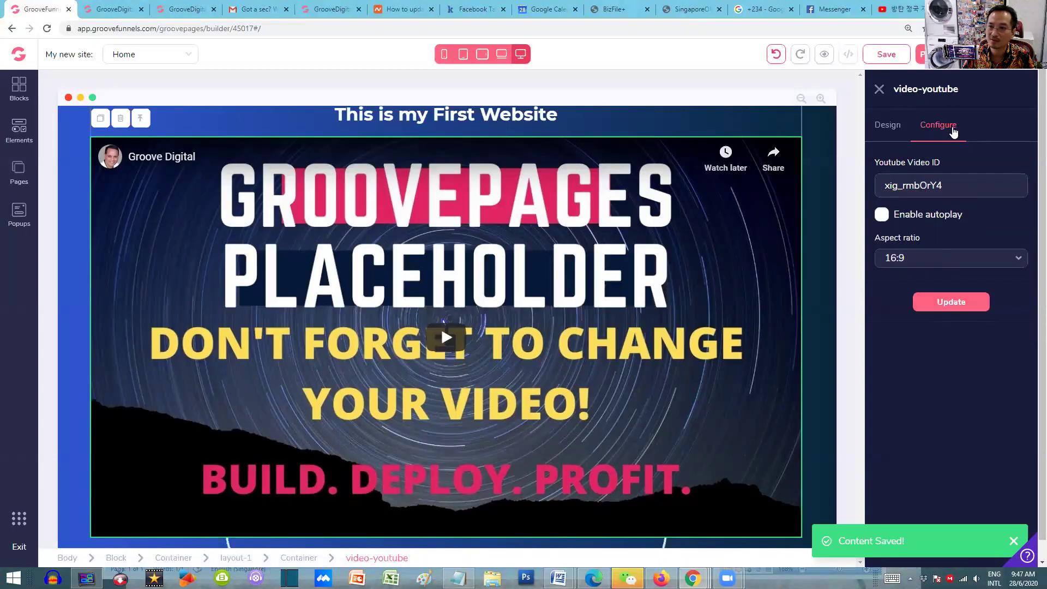
pyautogui.click(961, 303)
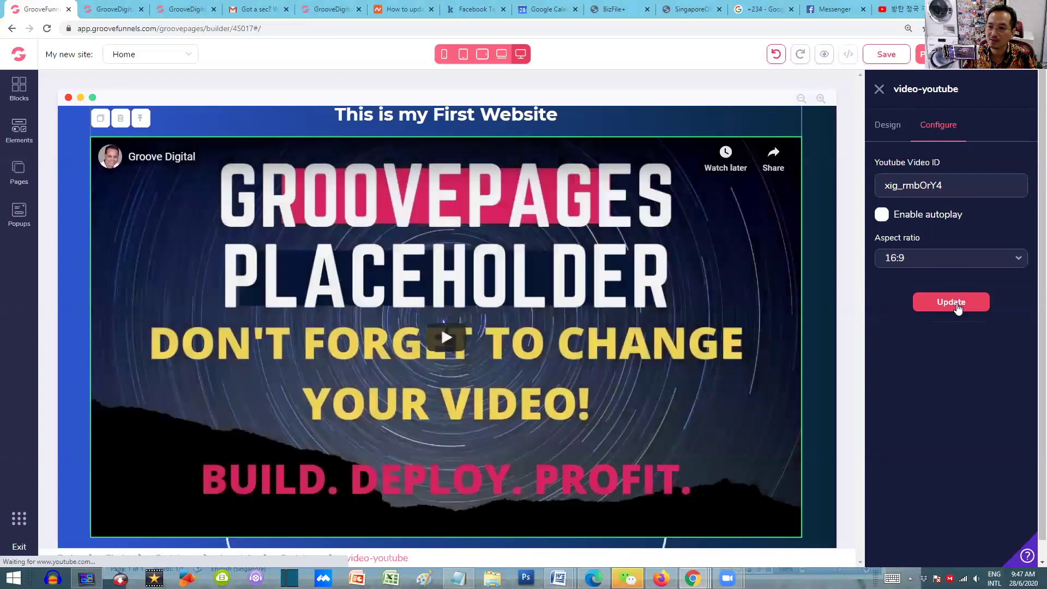
pyautogui.click(950, 304)
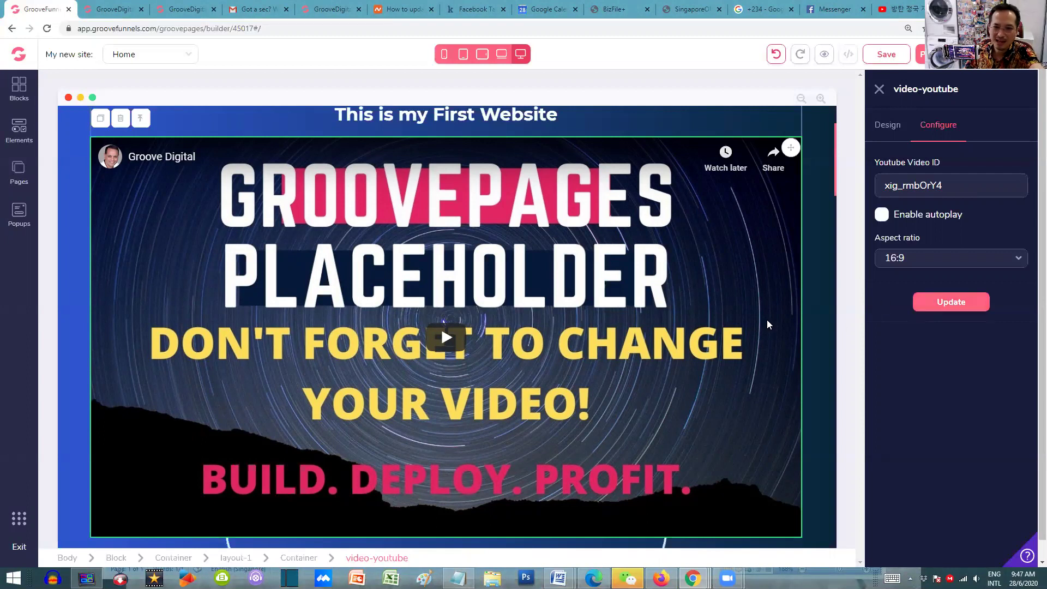
pyautogui.scroll(-1, 767, 324)
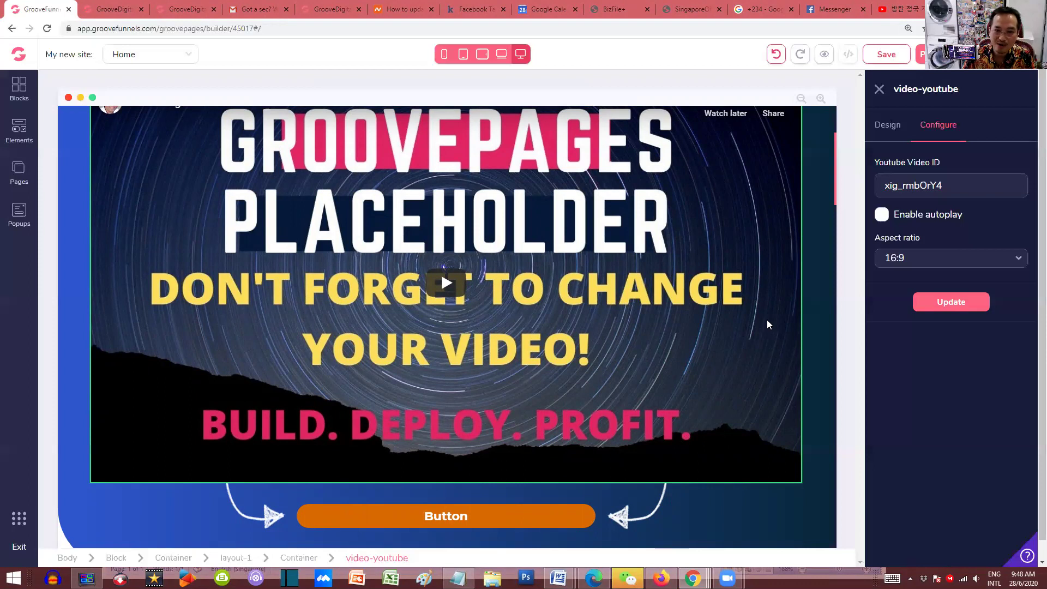
pyautogui.scroll(1, 767, 324)
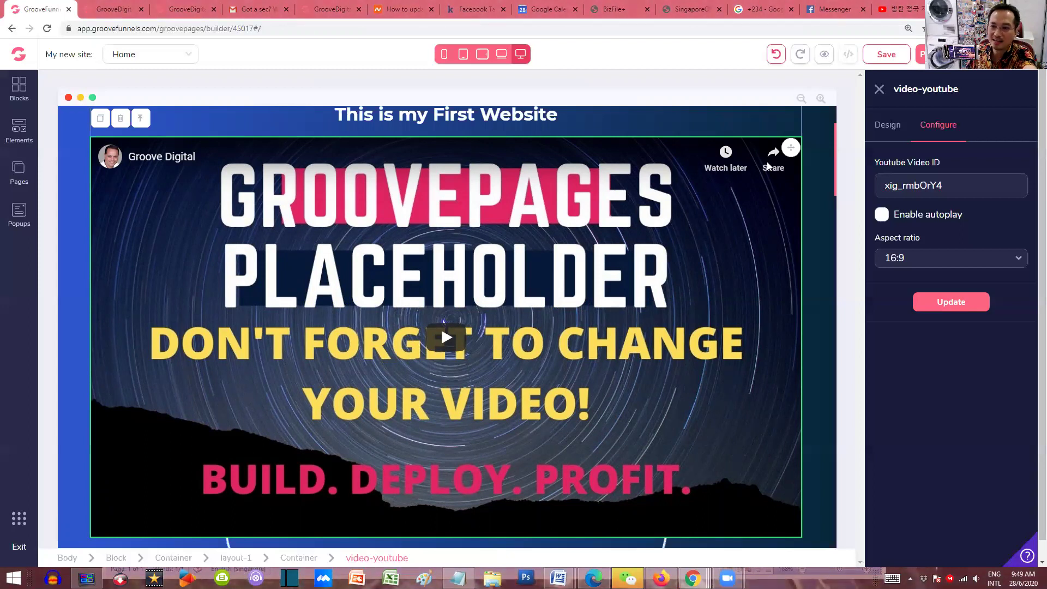
# Step: Retry replacing the placeholder video by reselecting the ID, pasting xig_rmbOrY4 over it and updating the element
pyautogui.click(952, 184)
pyautogui.doubleClick(887, 175)
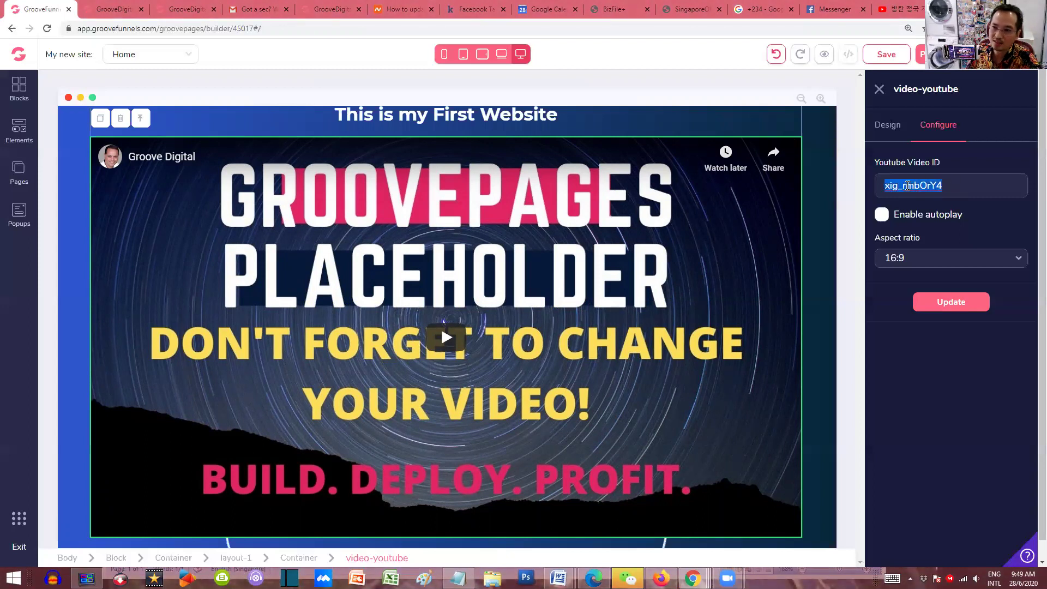
pyautogui.rightClick(908, 186)
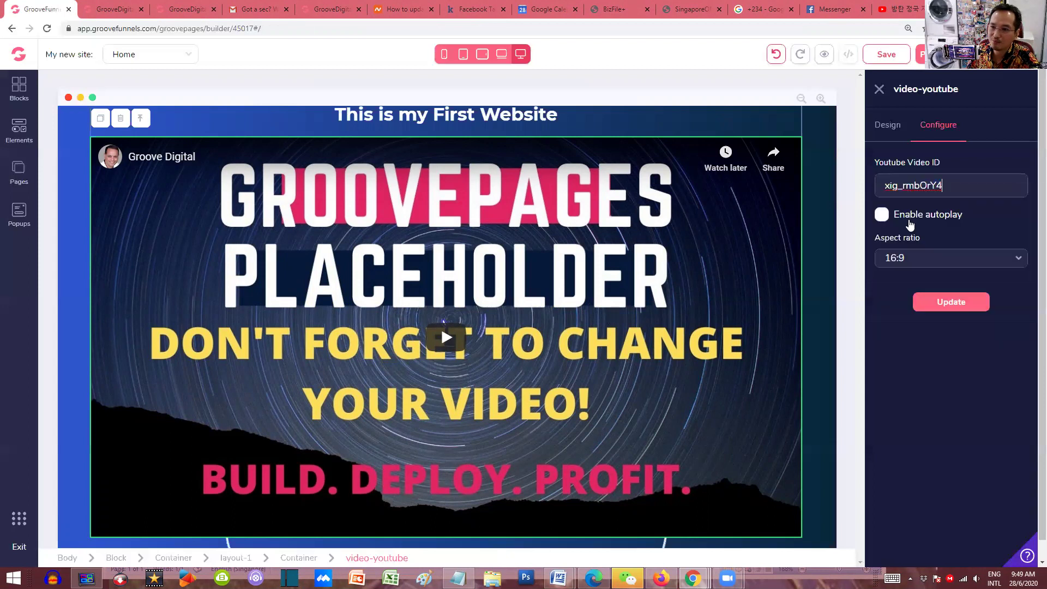
pyautogui.click(949, 302)
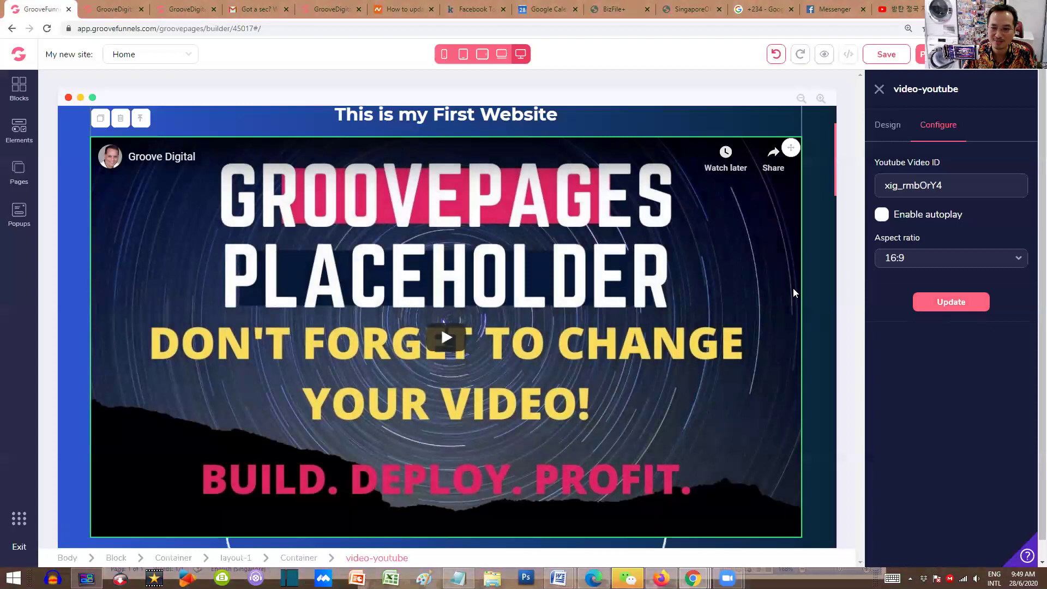
pyautogui.scroll(-4, 793, 288)
pyautogui.scroll(4, 793, 288)
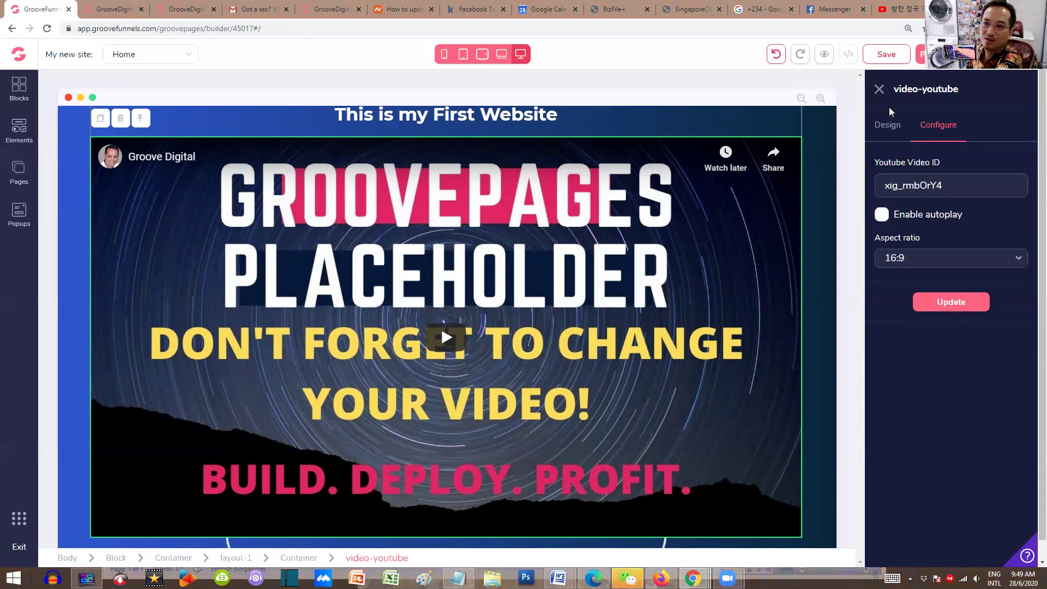
# Step: Preview the Home page in a new browser tab and look through its headline, video and lower sections
pyautogui.click(824, 54)
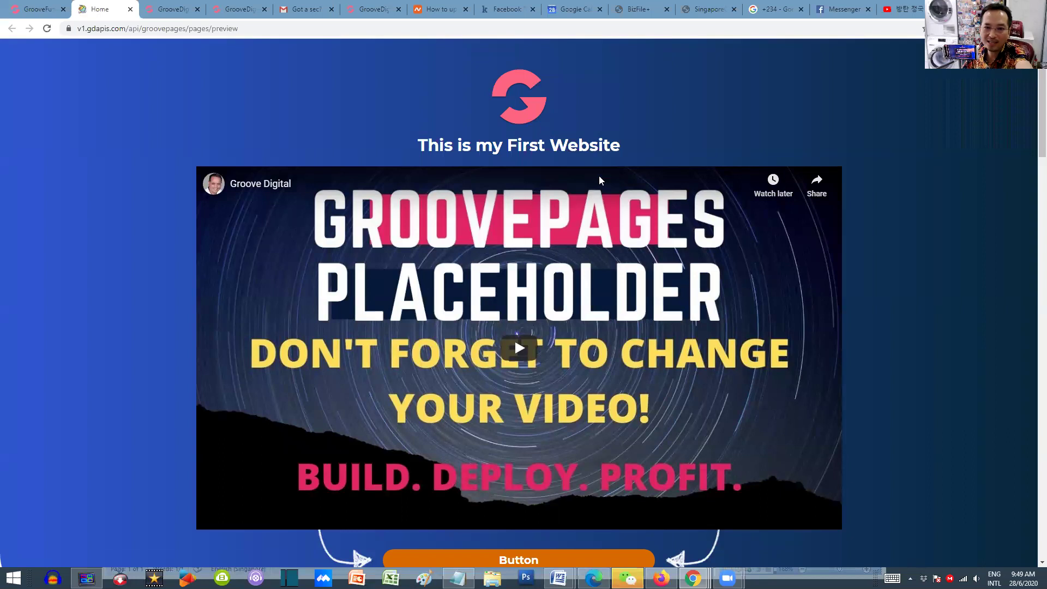
pyautogui.scroll(-1, 799, 340)
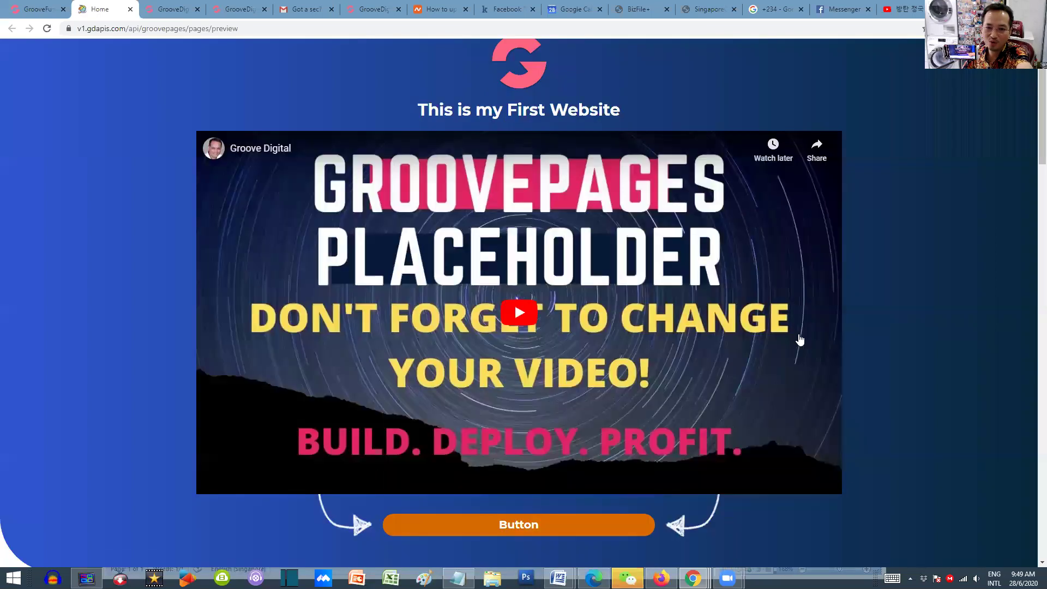
pyautogui.scroll(-3, 798, 340)
pyautogui.scroll(4, 790, 336)
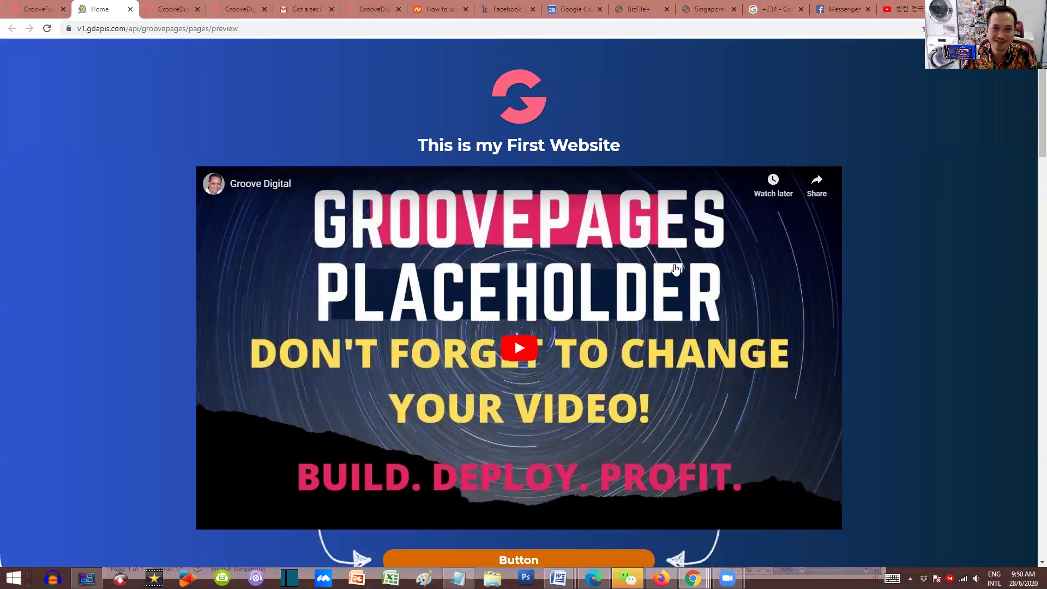
# Step: Return to the GroovePages builder and display the Home page in its mobile phone layout
pyautogui.click(44, 10)
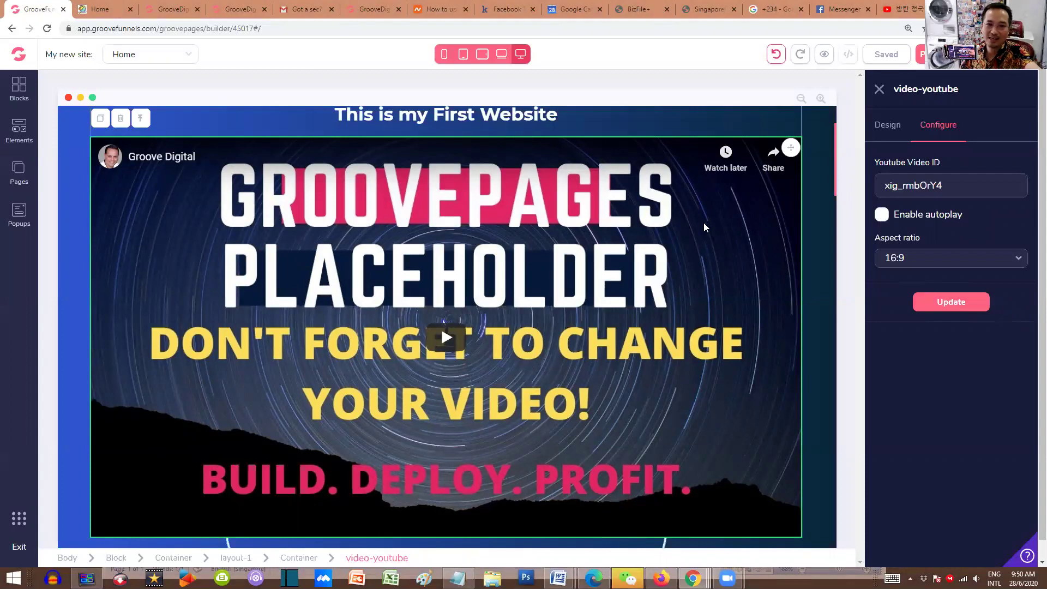
pyautogui.click(444, 54)
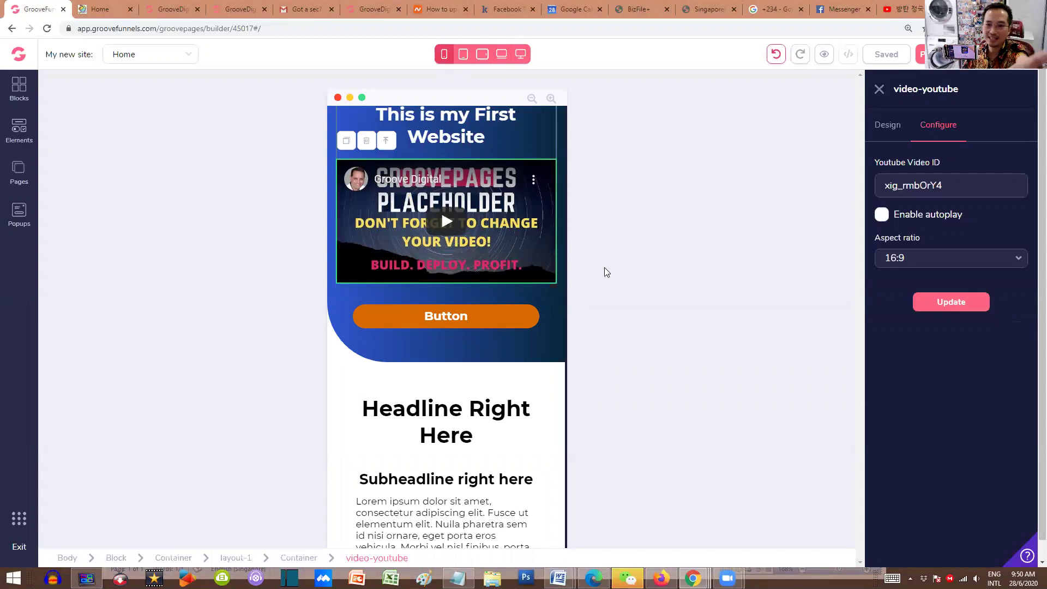
# Step: Set the YouTube video element's width to 350 px in its sizing options
pyautogui.scroll(2, 558, 278)
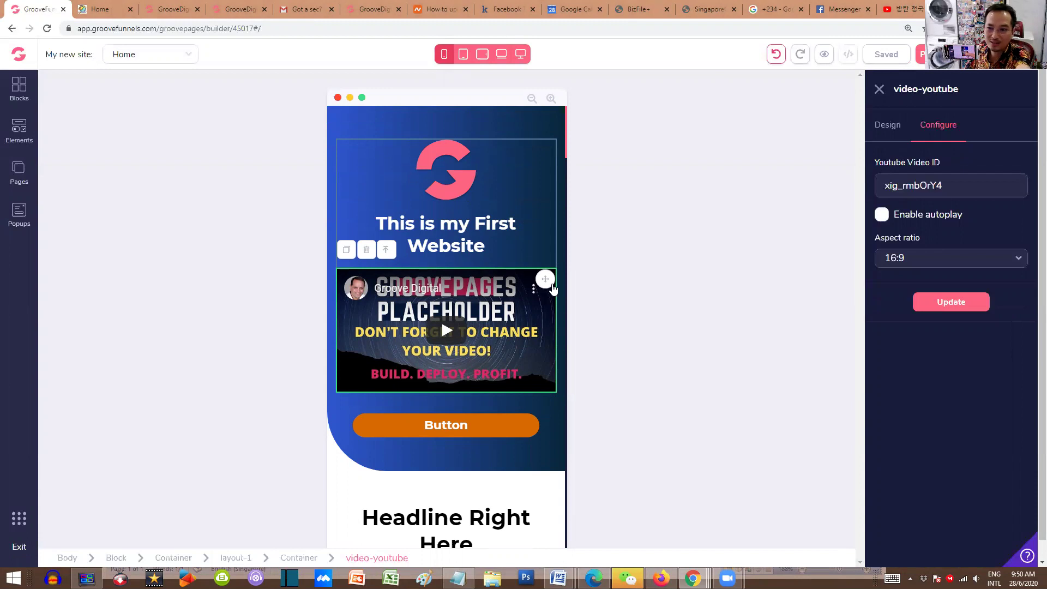
pyautogui.click(888, 126)
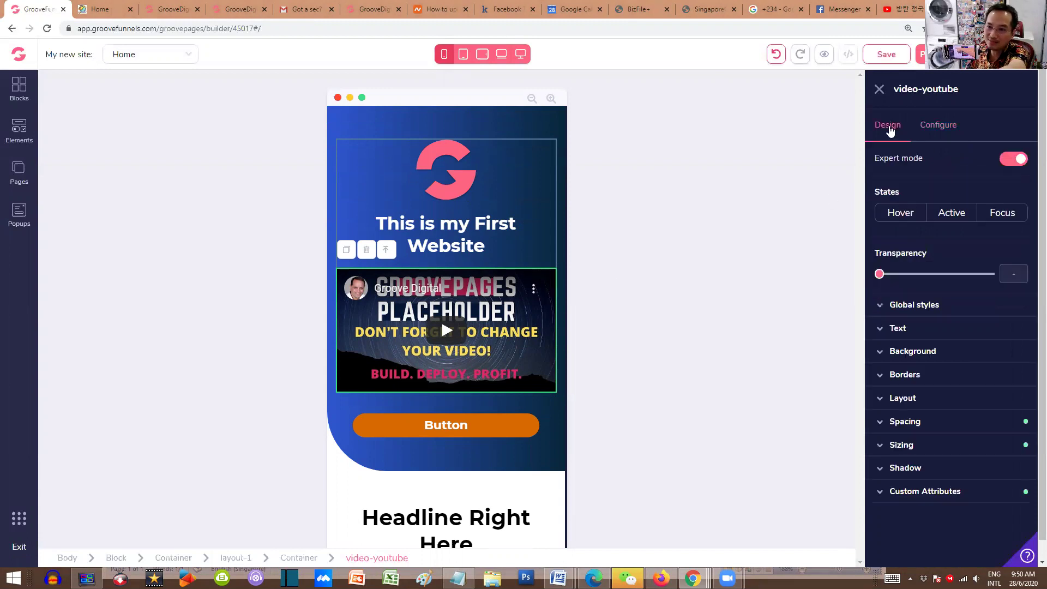
pyautogui.click(902, 443)
pyautogui.scroll(-3, 920, 406)
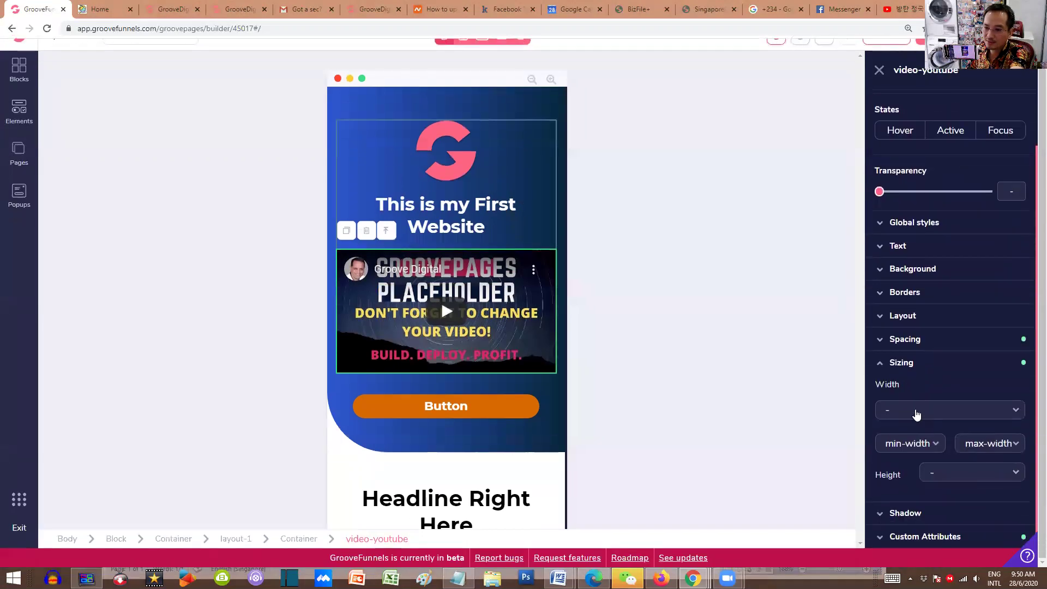
pyautogui.click(914, 412)
pyautogui.click(899, 458)
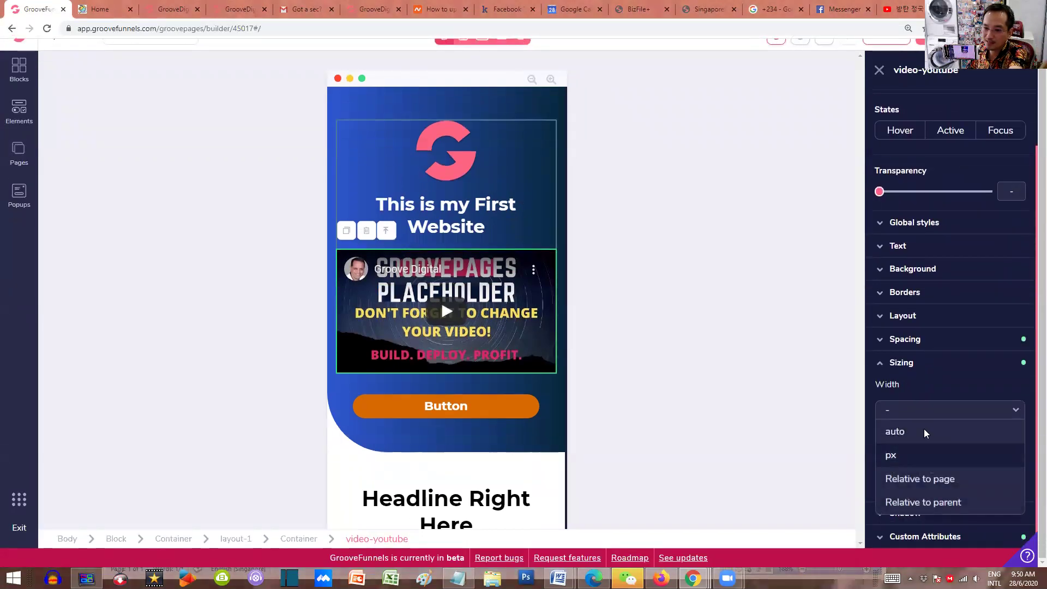
pyautogui.moveTo(880, 434); pyautogui.dragTo(931, 434)
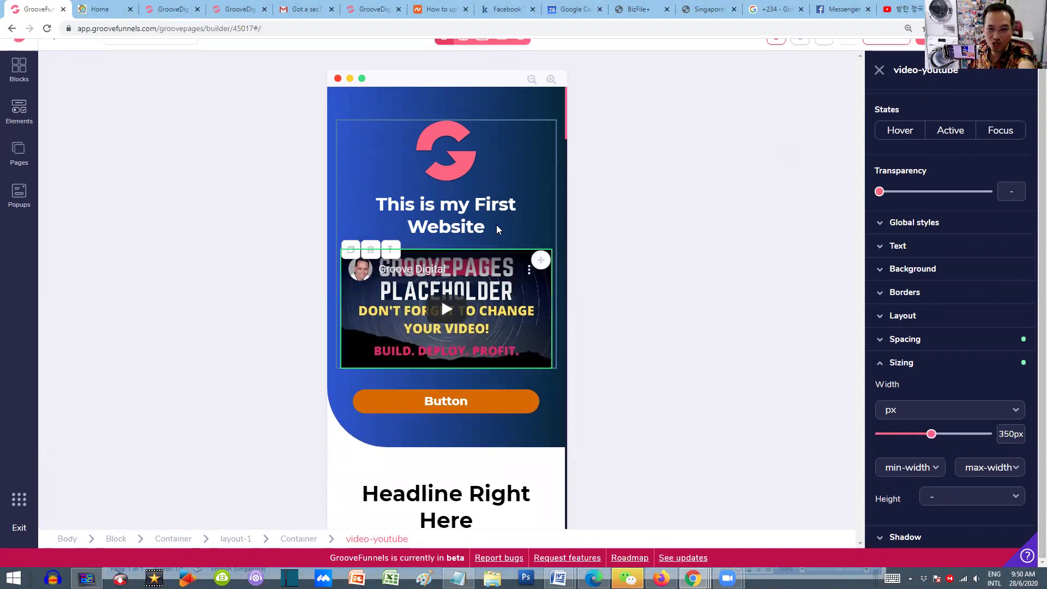
# Step: Reduce the text size of the "This is my First Website" headline to 1.5rem
pyautogui.click(451, 208)
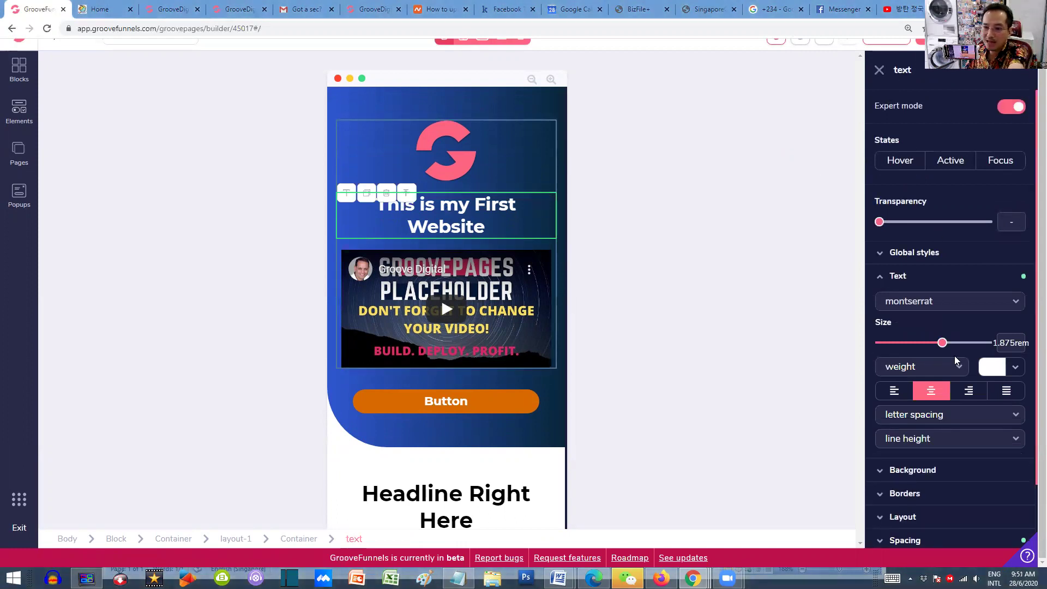
pyautogui.click(941, 343)
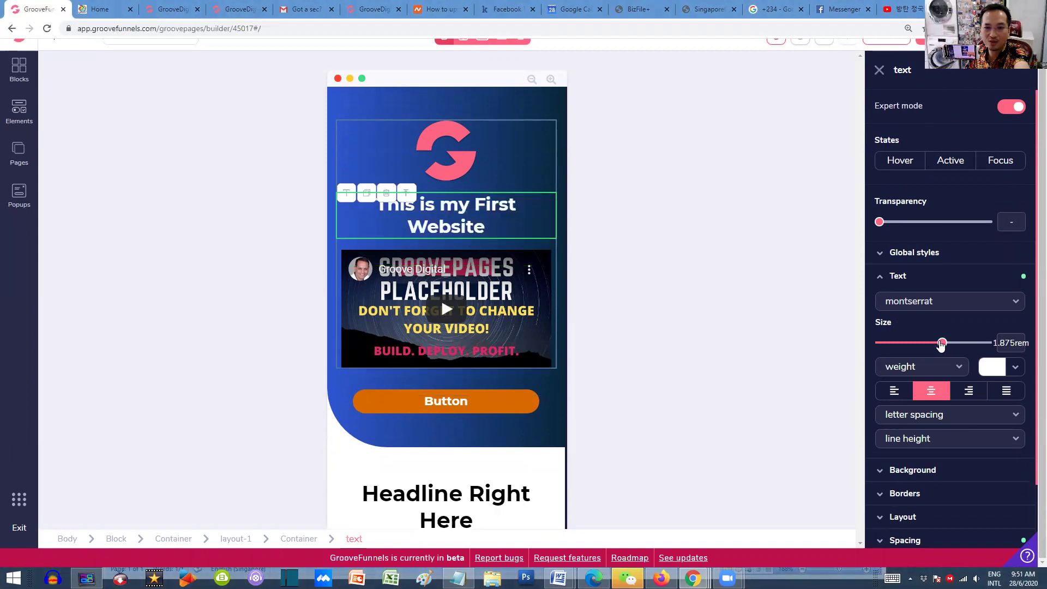
pyautogui.moveTo(942, 343); pyautogui.dragTo(933, 343)
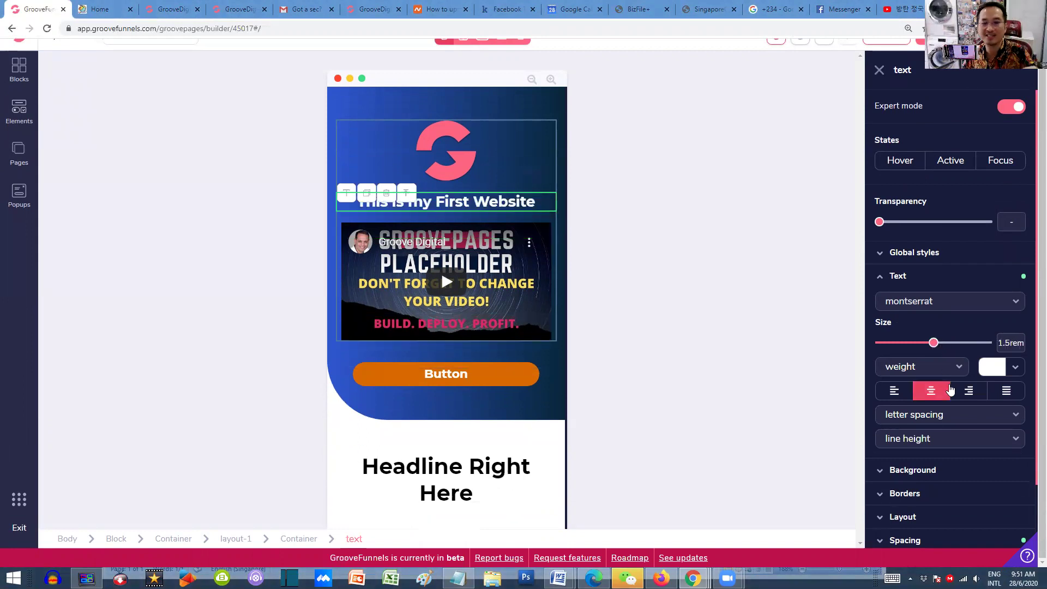
# Step: Set the width of the logo image above the headline to 60 px
pyautogui.click(455, 152)
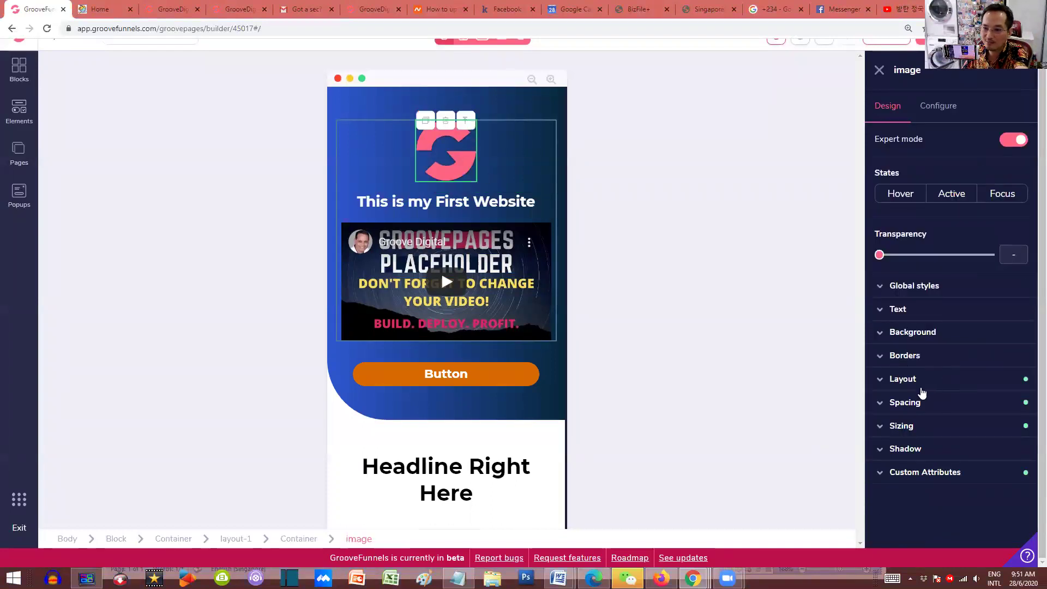
pyautogui.click(916, 402)
pyautogui.scroll(-1, 930, 446)
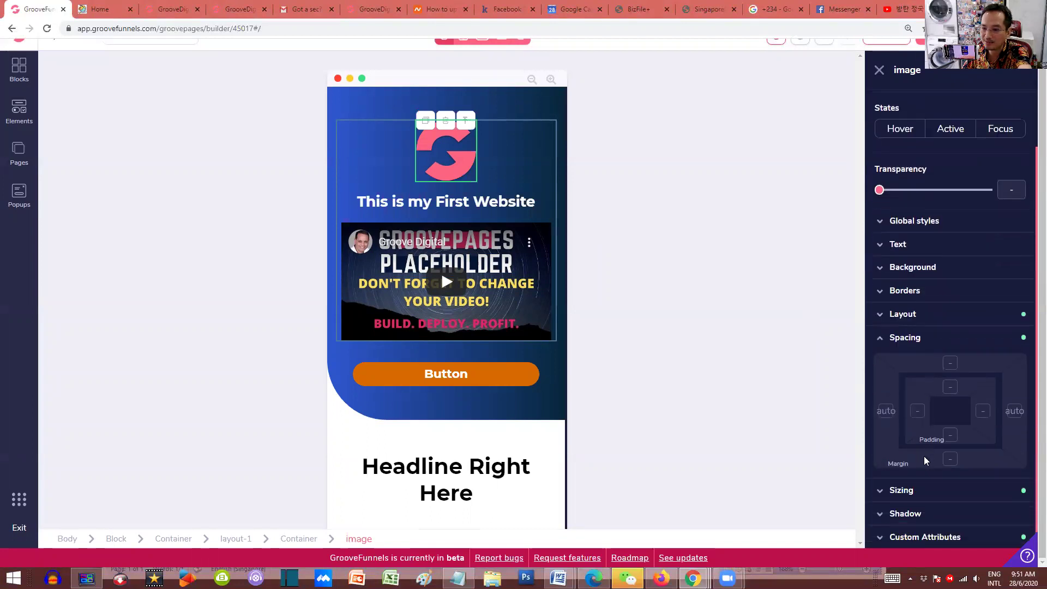
pyautogui.click(916, 490)
pyautogui.scroll(-3, 915, 466)
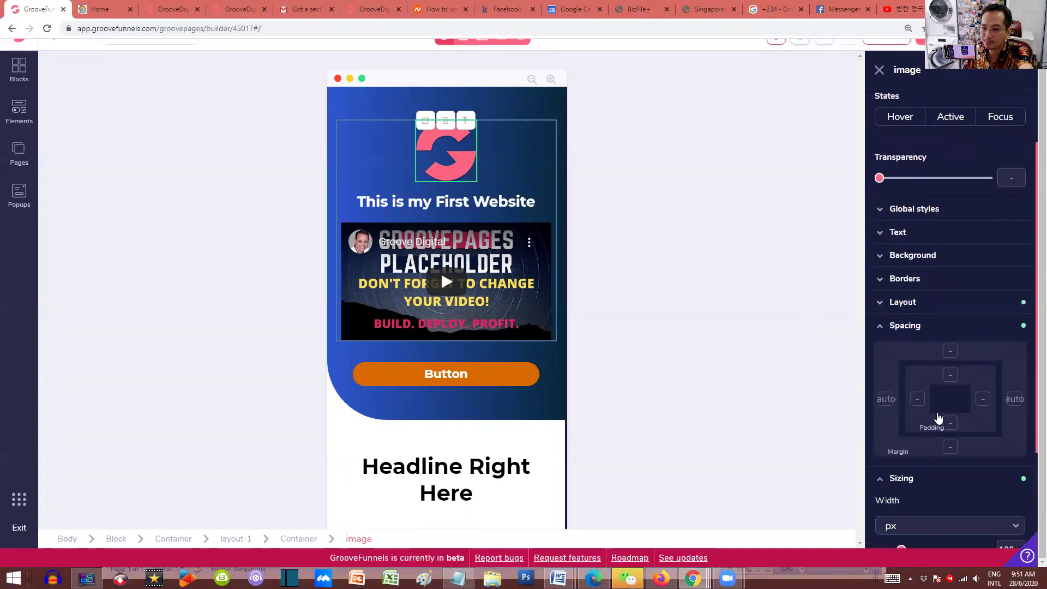
pyautogui.moveTo(903, 415)
pyautogui.mouseDown()
pyautogui.moveTo(889, 414)
pyautogui.moveTo(935, 414)
pyautogui.moveTo(890, 415)
pyautogui.mouseUp()
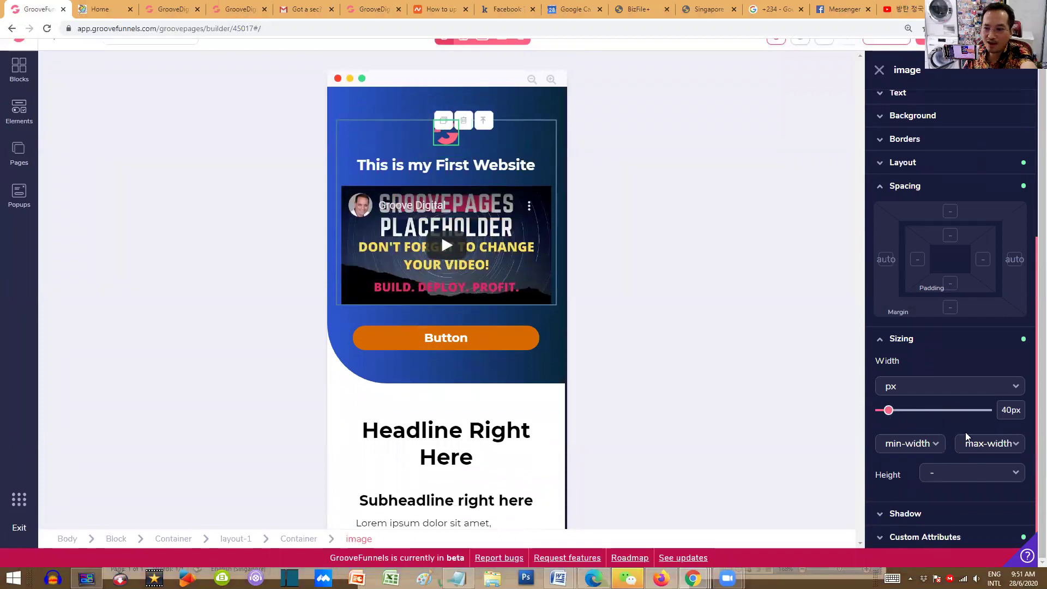
pyautogui.moveTo(890, 413); pyautogui.dragTo(894, 411)
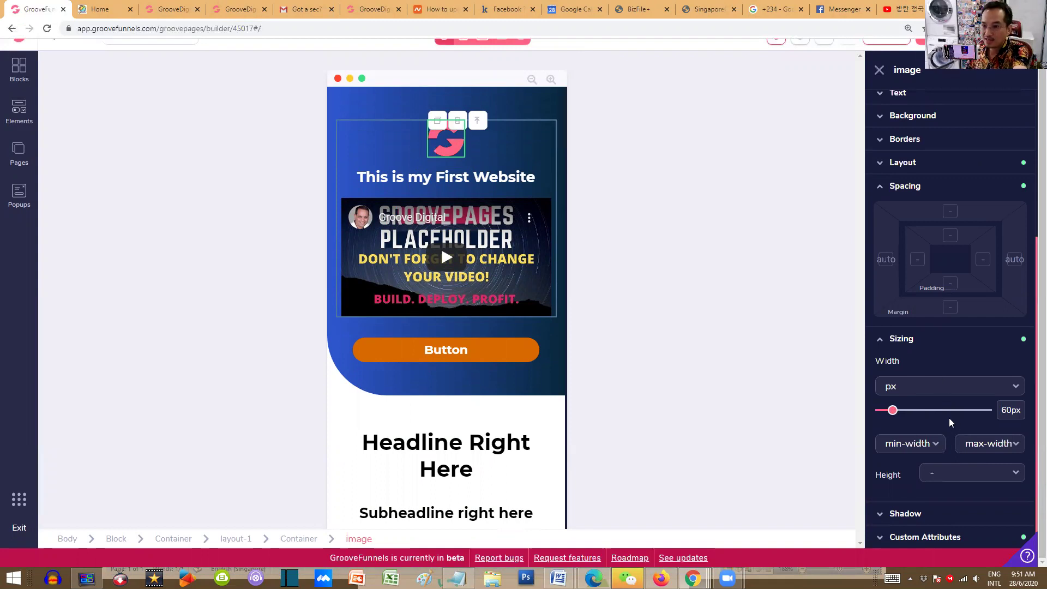
# Step: Give the logo image a negative bottom margin of -1rem
pyautogui.scroll(2, 954, 422)
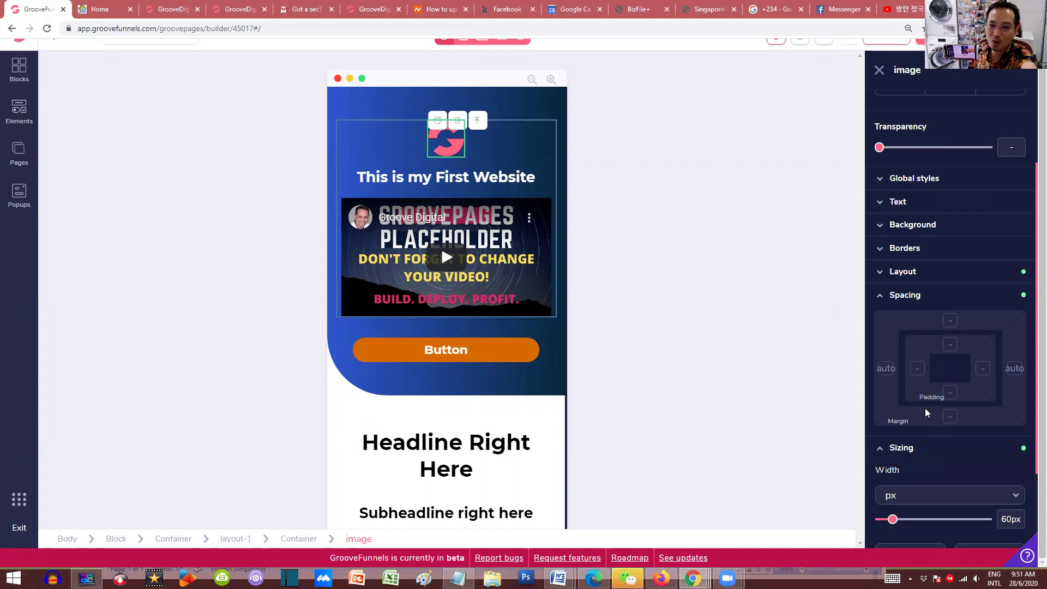
pyautogui.click(951, 419)
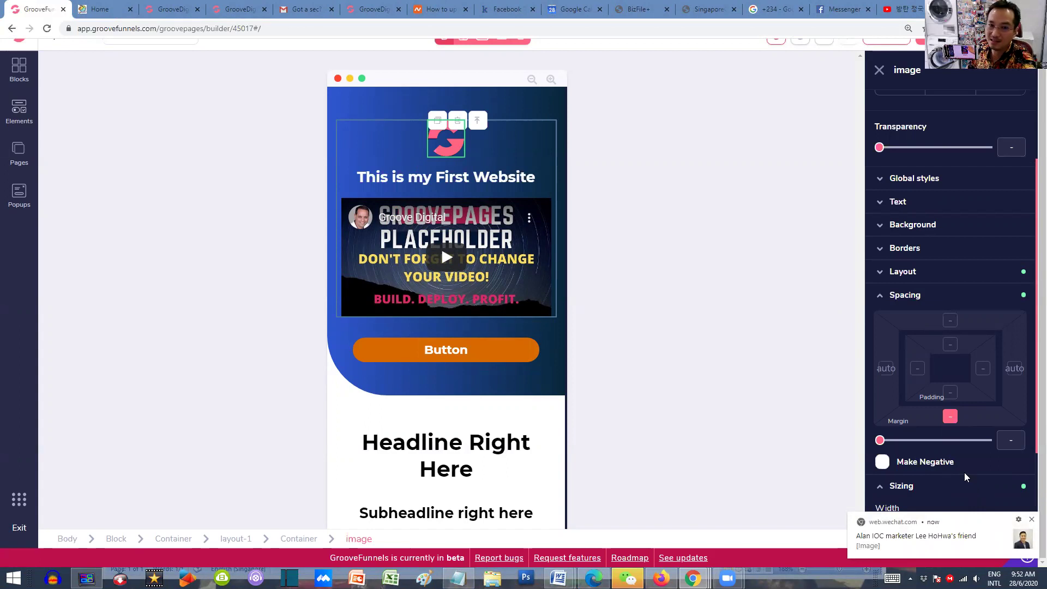
pyautogui.click(883, 462)
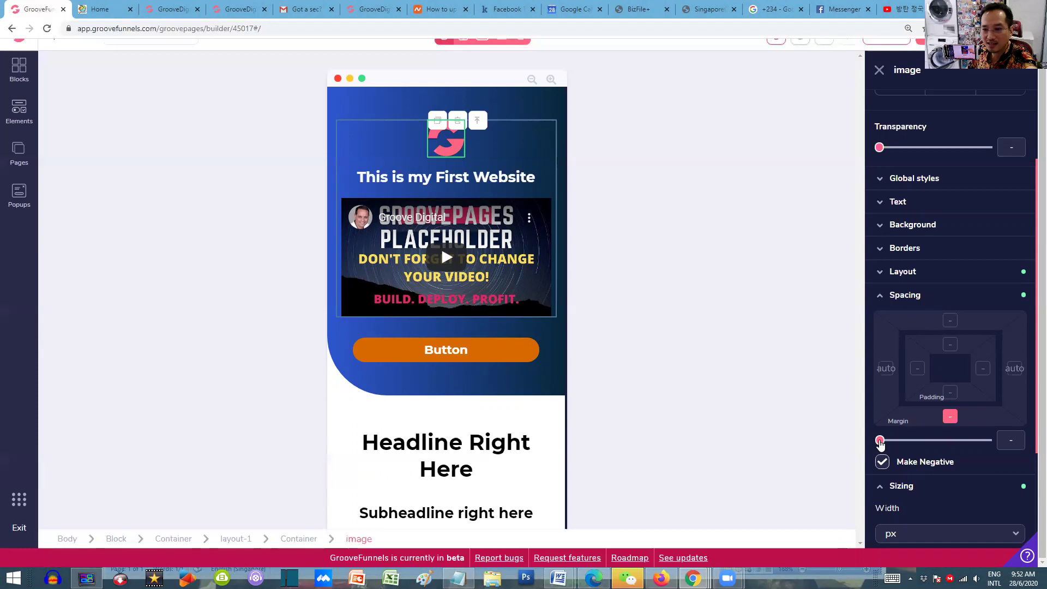
pyautogui.moveTo(880, 442); pyautogui.dragTo(900, 454)
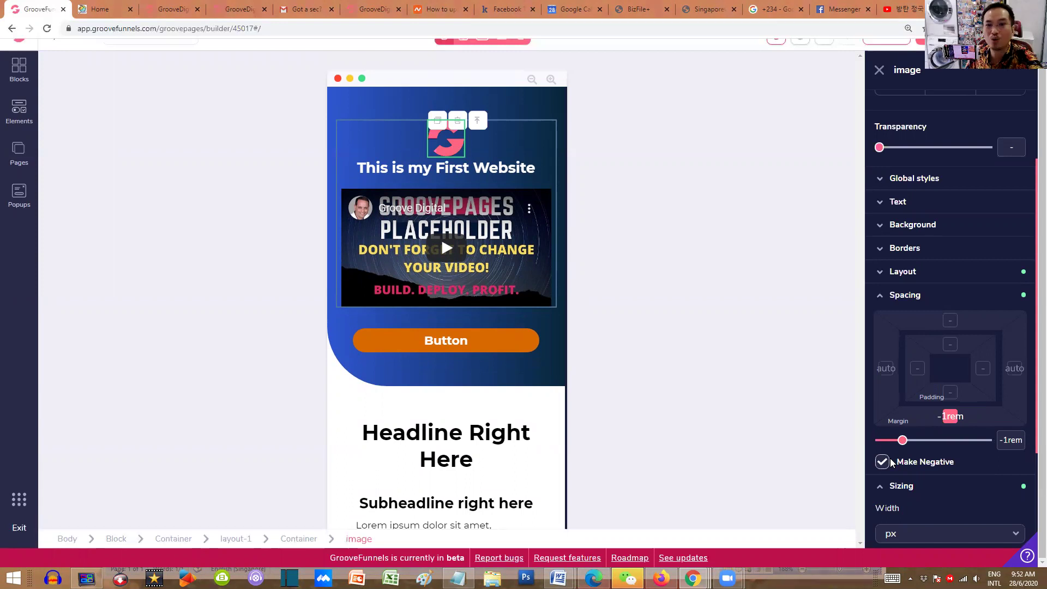
# Step: Give the "This is my First Website" headline a negative bottom margin of -1rem
pyautogui.click(448, 171)
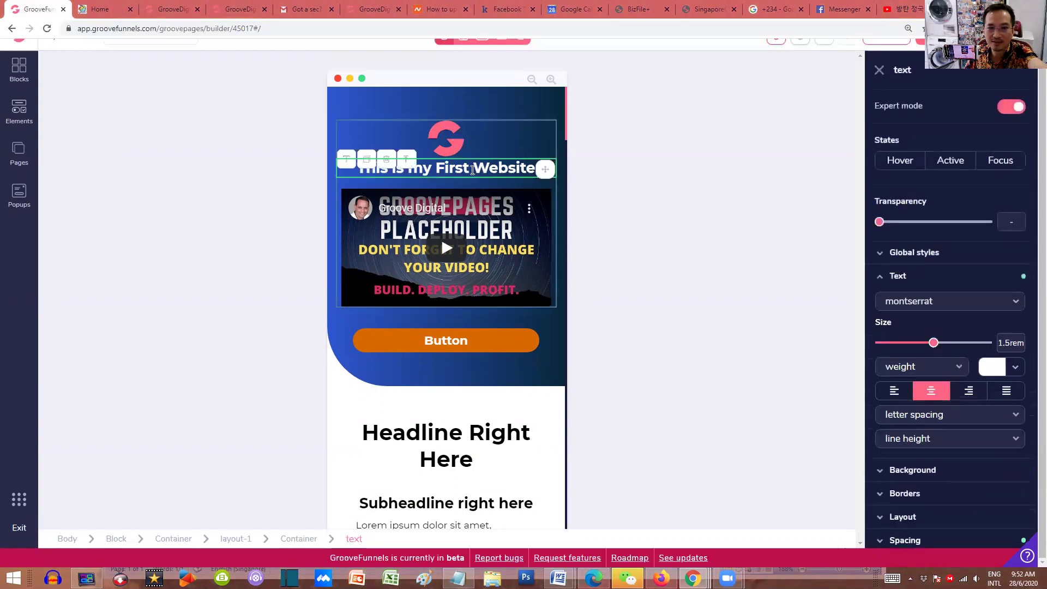
pyautogui.scroll(-2, 955, 403)
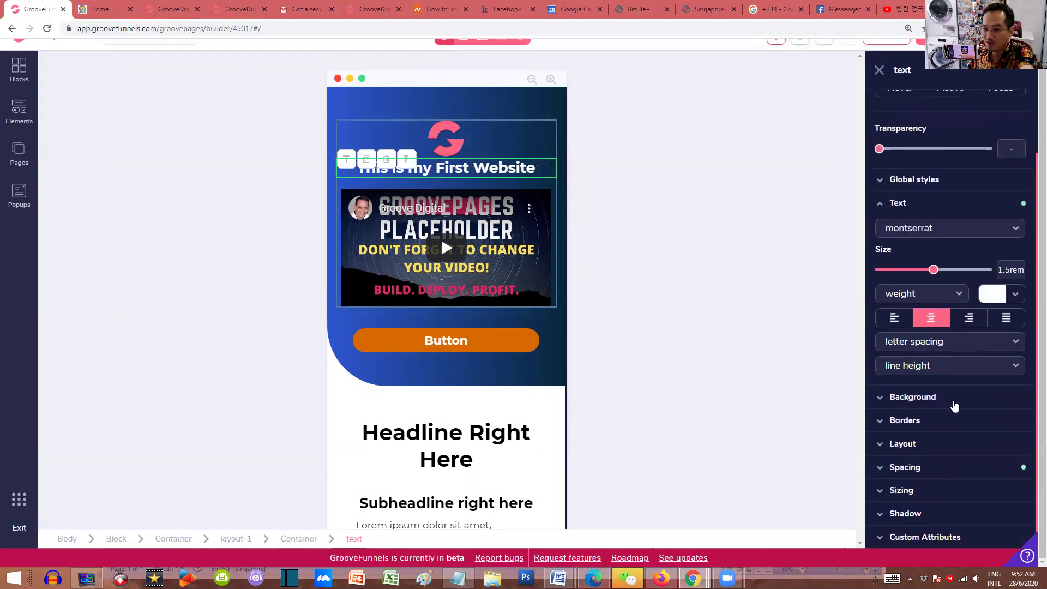
pyautogui.click(926, 421)
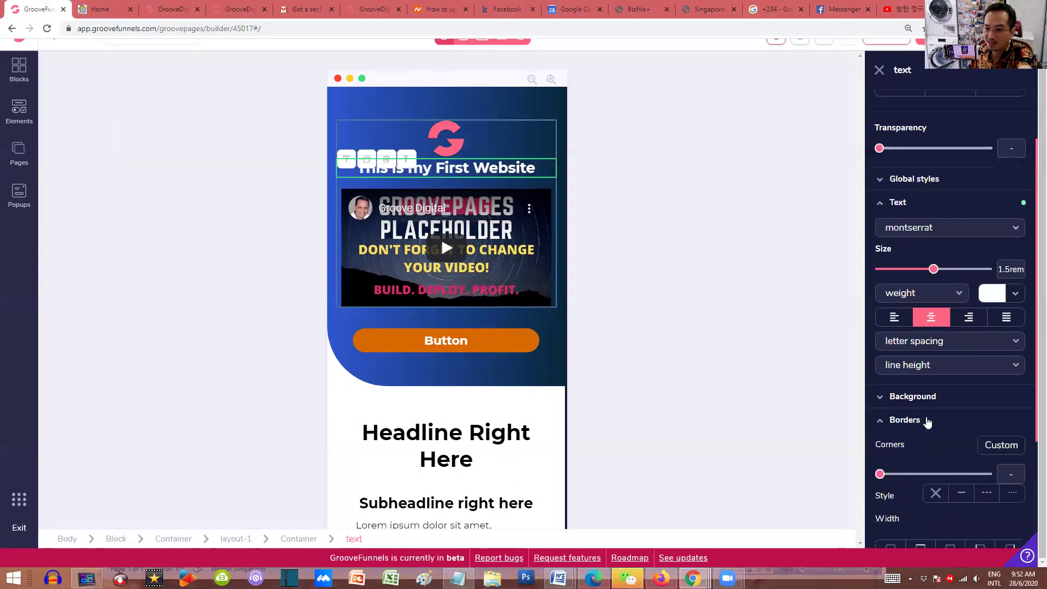
pyautogui.scroll(-3, 929, 424)
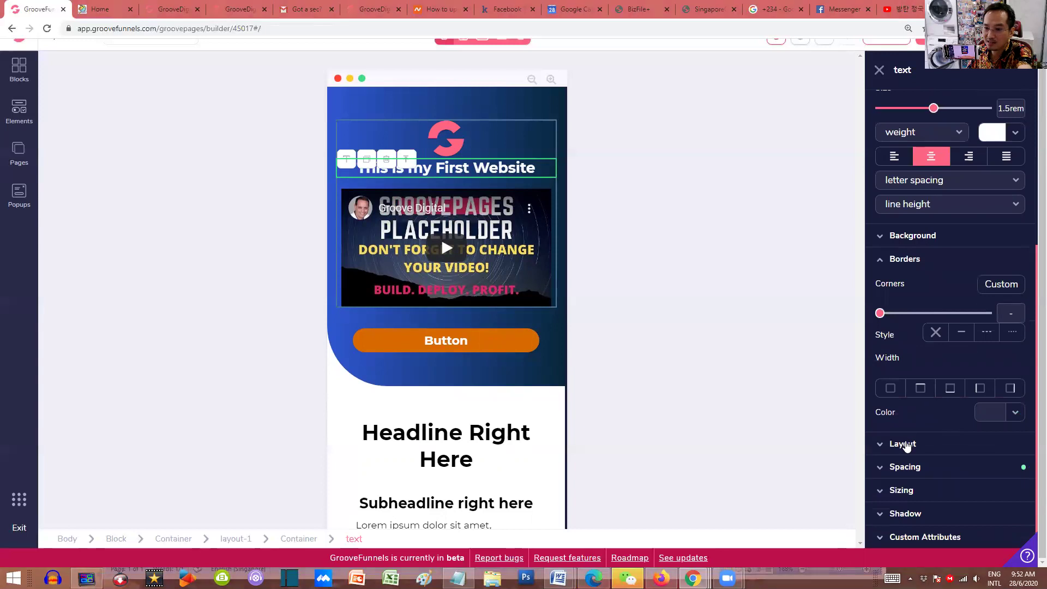
pyautogui.click(905, 467)
pyautogui.scroll(-3, 953, 416)
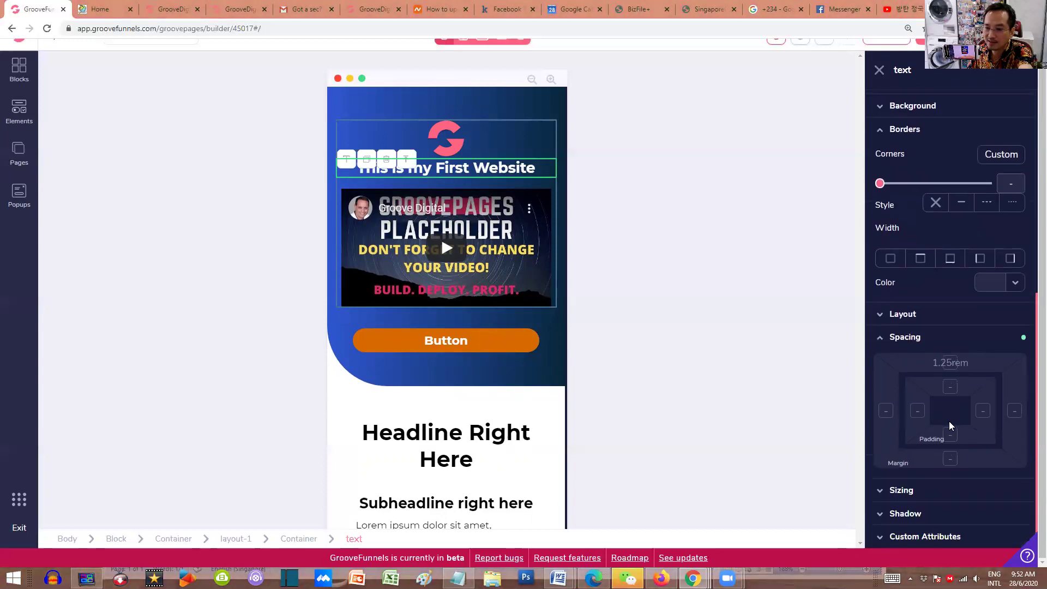
pyautogui.click(951, 460)
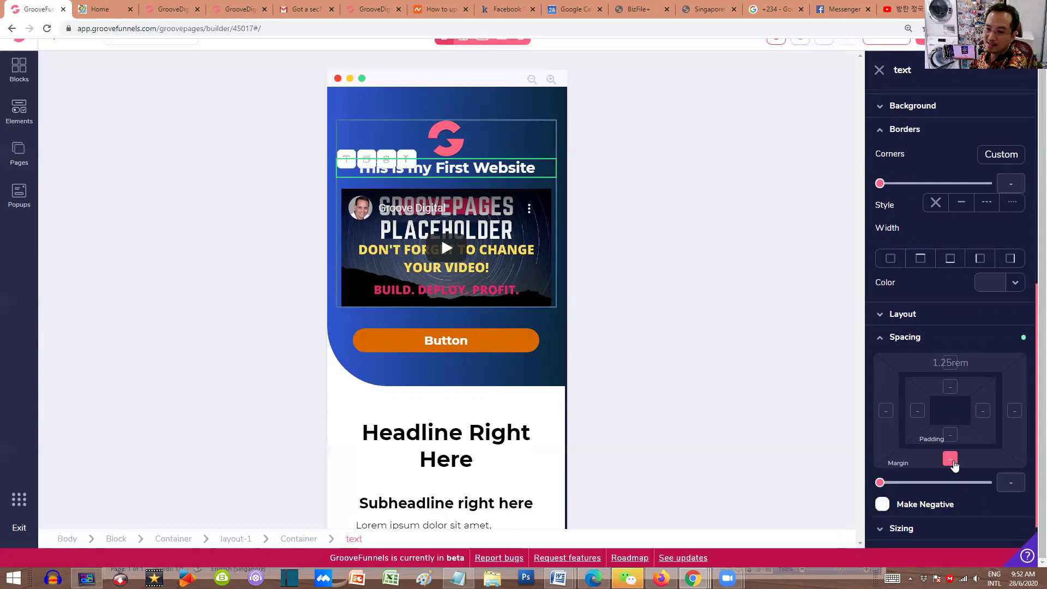
pyautogui.click(883, 503)
pyautogui.moveTo(881, 484); pyautogui.dragTo(903, 487)
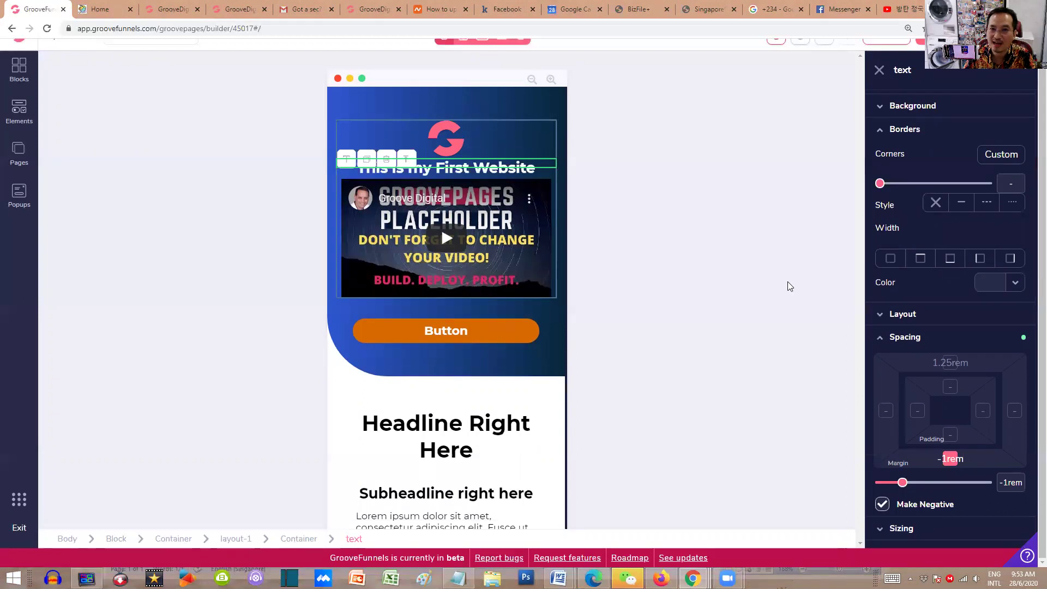
# Step: Check the Home page in the portrait tablet, landscape tablet, laptop and desktop layouts one after another
pyautogui.scroll(1, 624, 148)
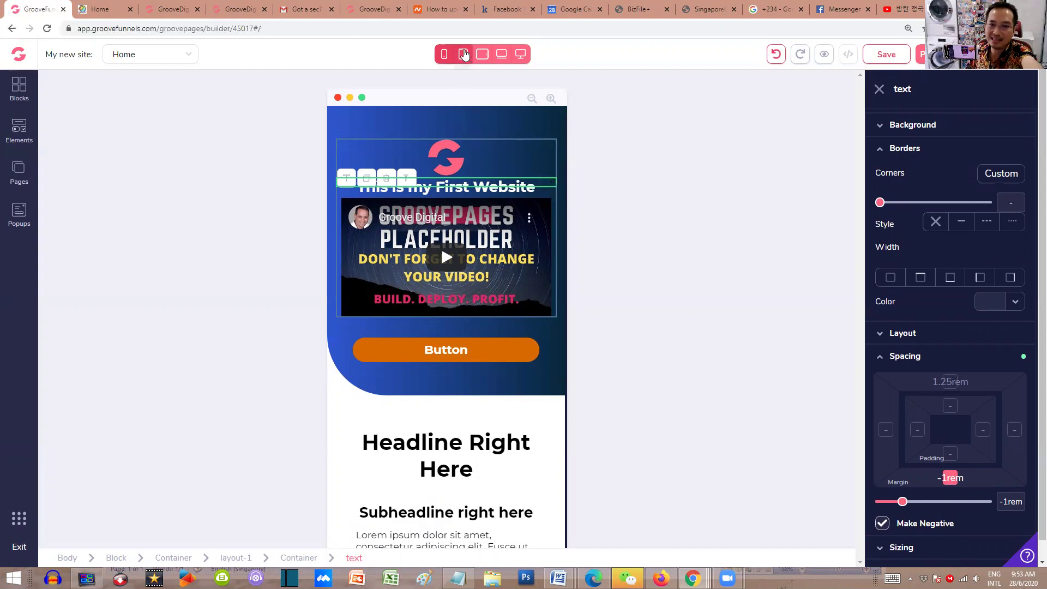
pyautogui.click(464, 54)
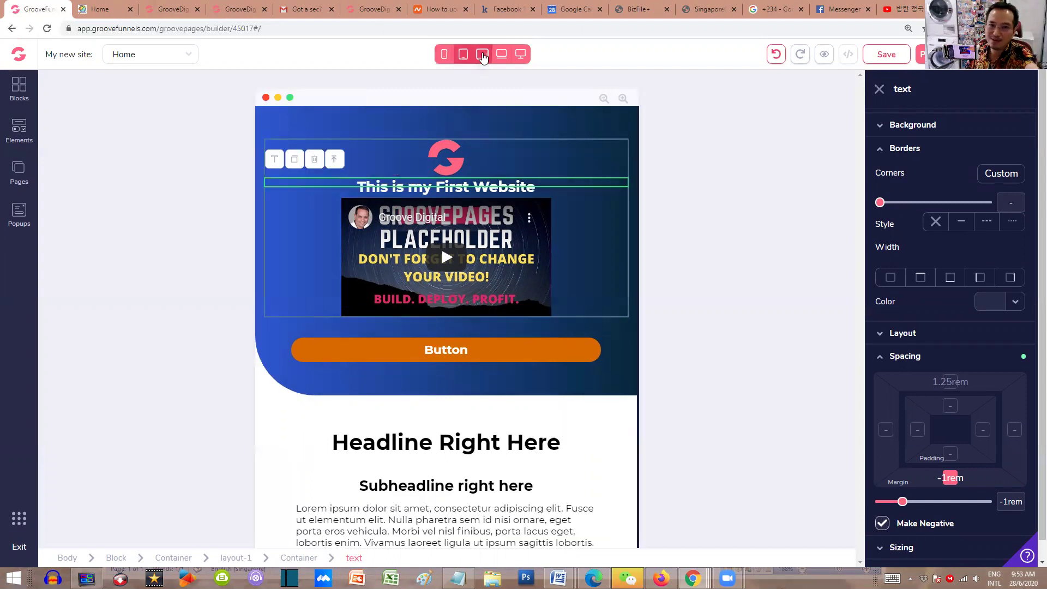
pyautogui.click(482, 54)
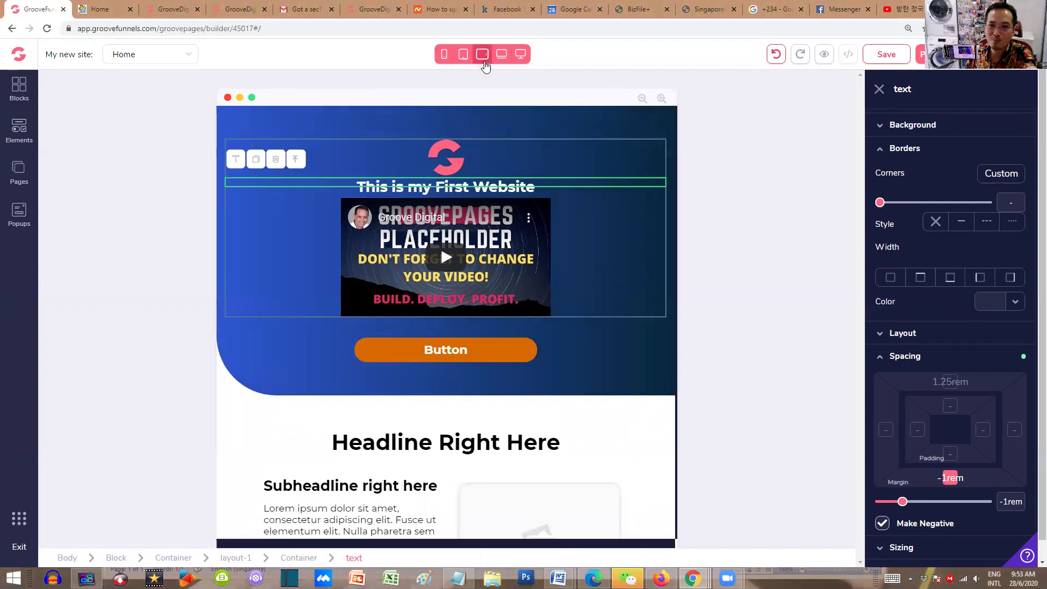
pyautogui.click(501, 54)
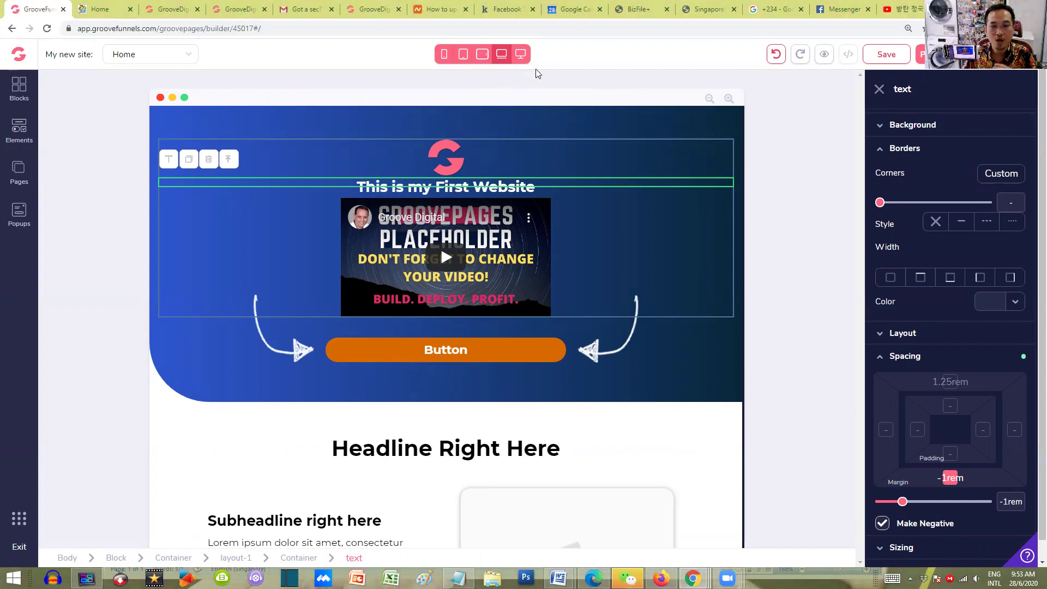
pyautogui.click(521, 55)
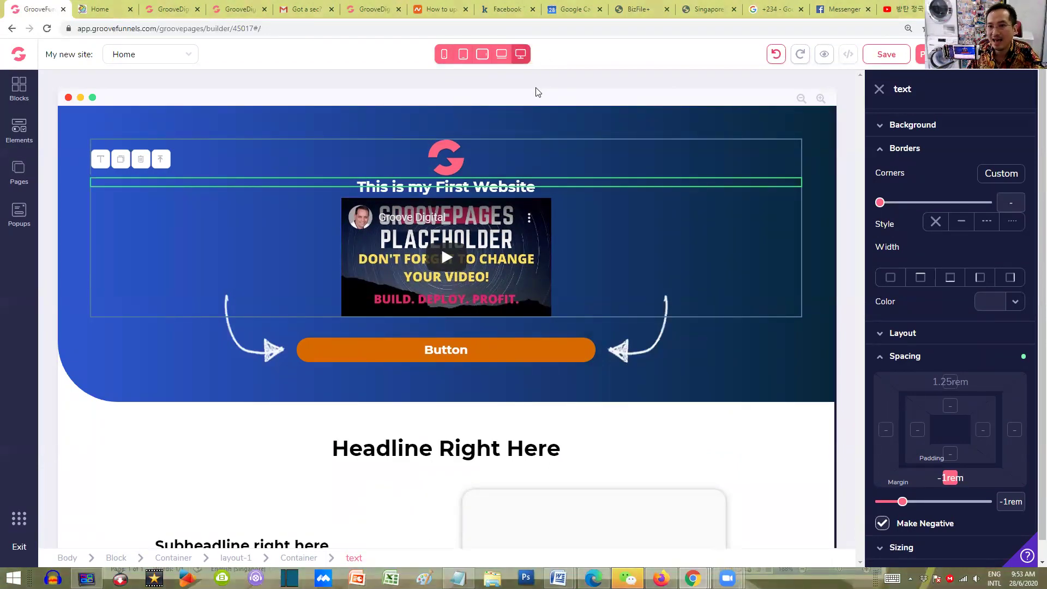
# Step: Return to the mobile phone layout and look through the Home page's header and the sections below it
pyautogui.click(445, 55)
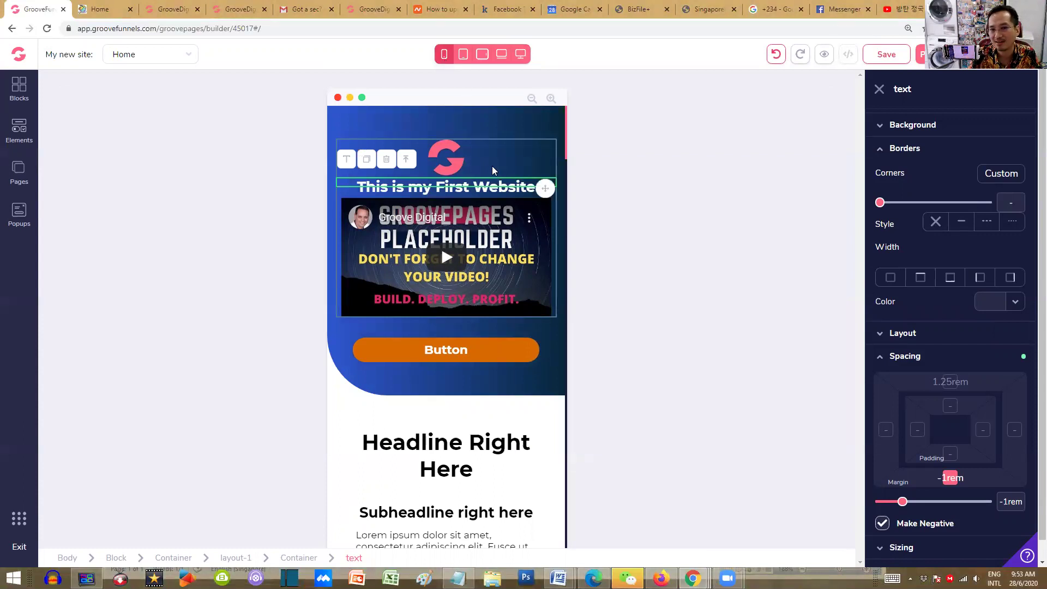
pyautogui.scroll(-1, 493, 207)
pyautogui.scroll(1, 493, 207)
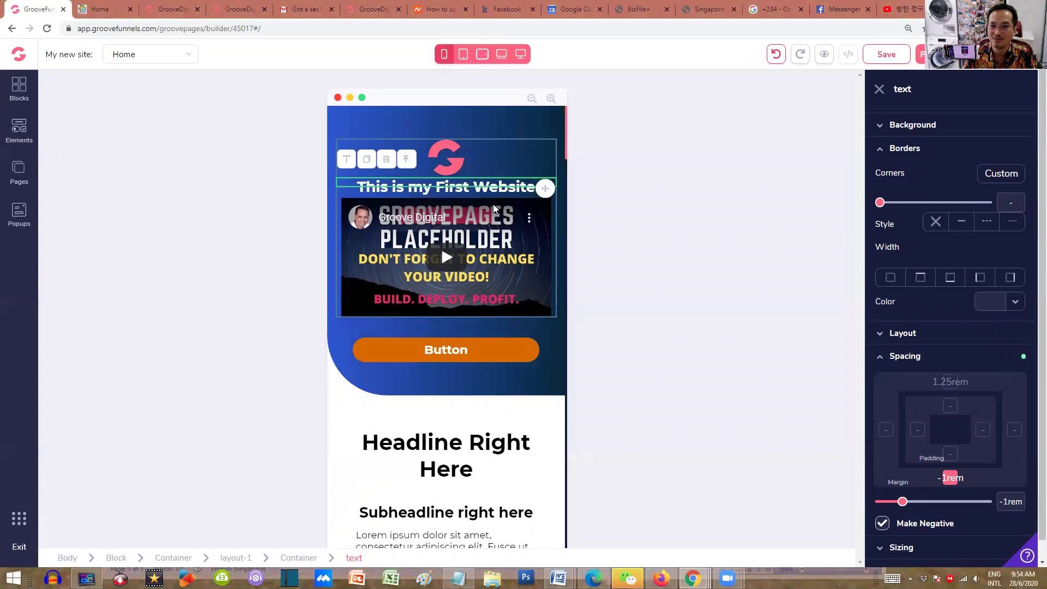
pyautogui.scroll(-7, 510, 216)
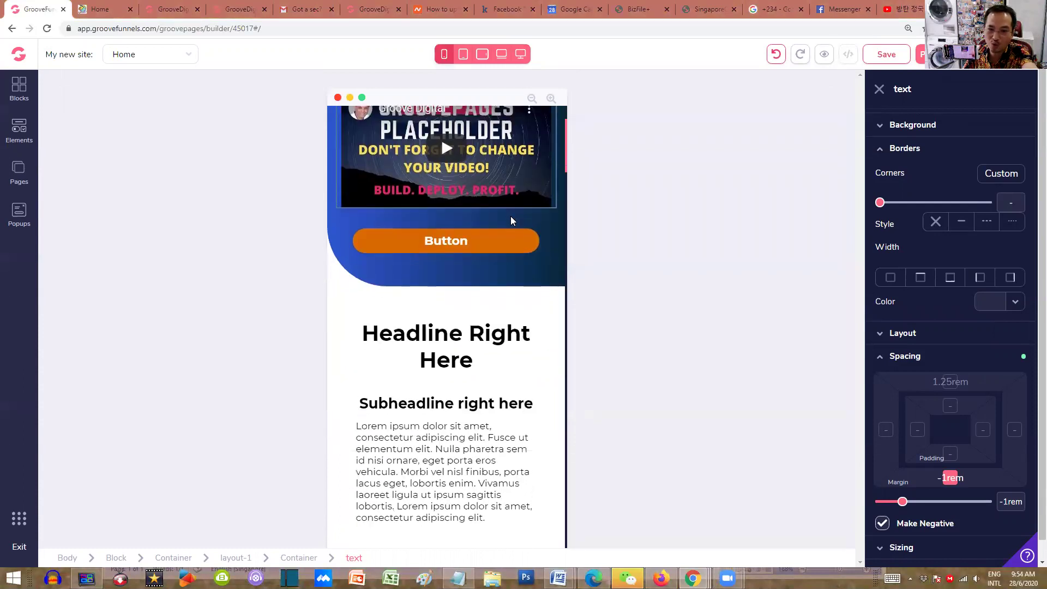
pyautogui.scroll(7, 506, 233)
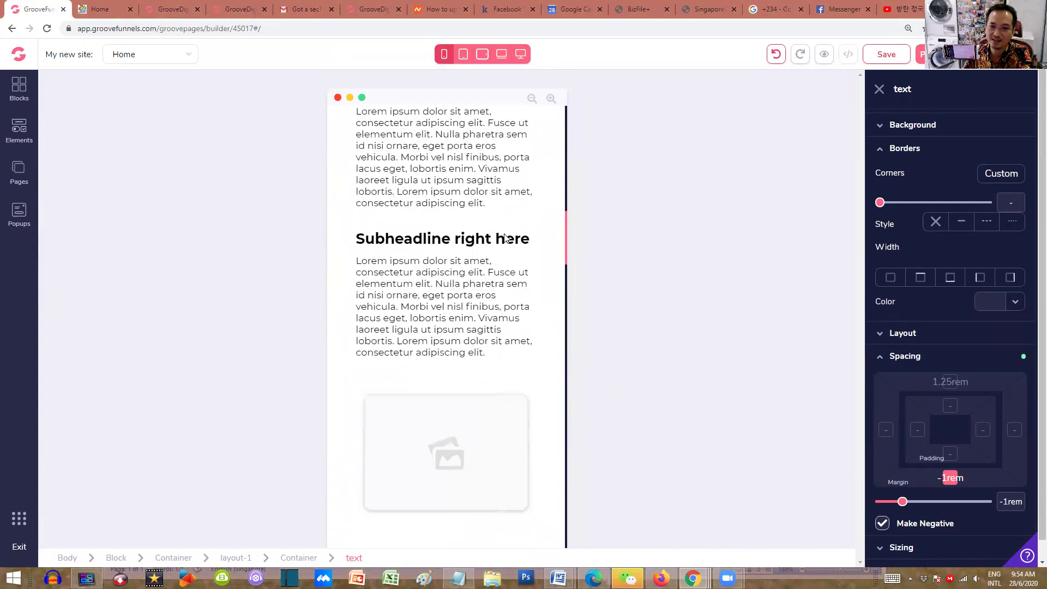
pyautogui.scroll(2, 504, 236)
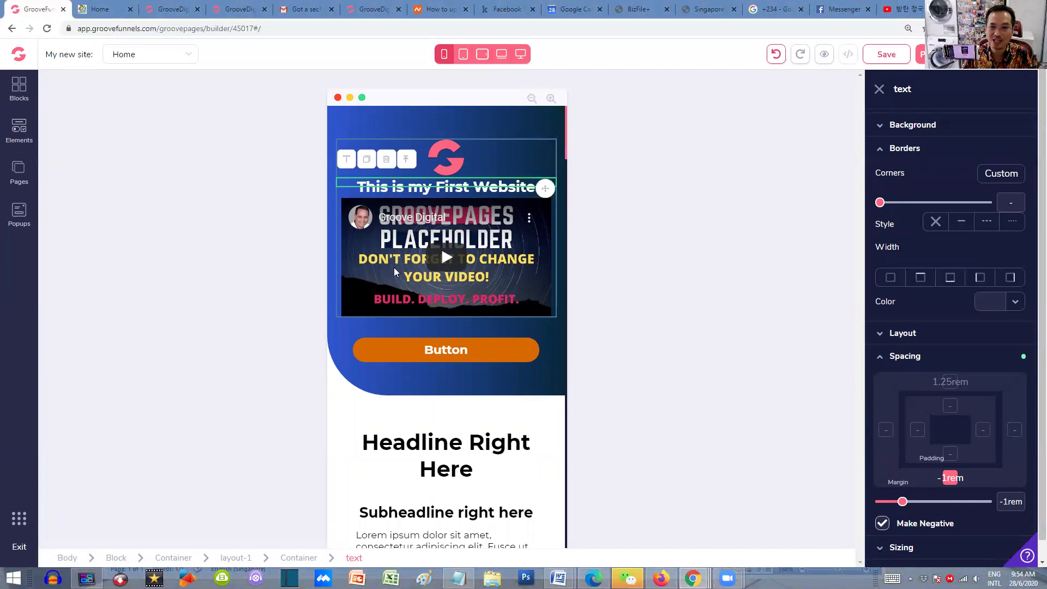
pyautogui.scroll(-3, 463, 313)
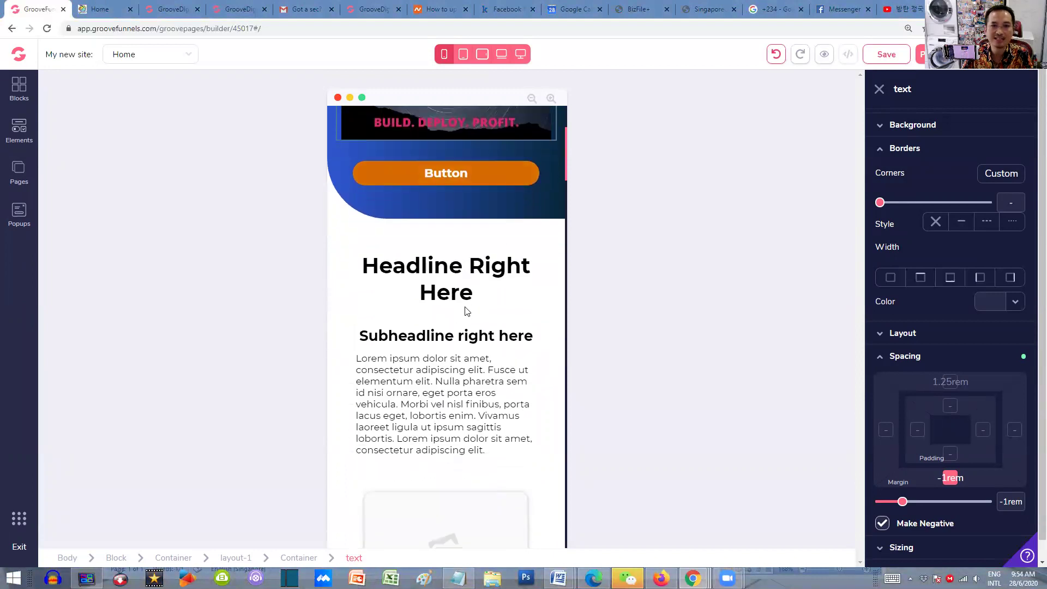
# Step: Open the configuration of the orange button below the video and set its link type to URL
pyautogui.scroll(1, 458, 302)
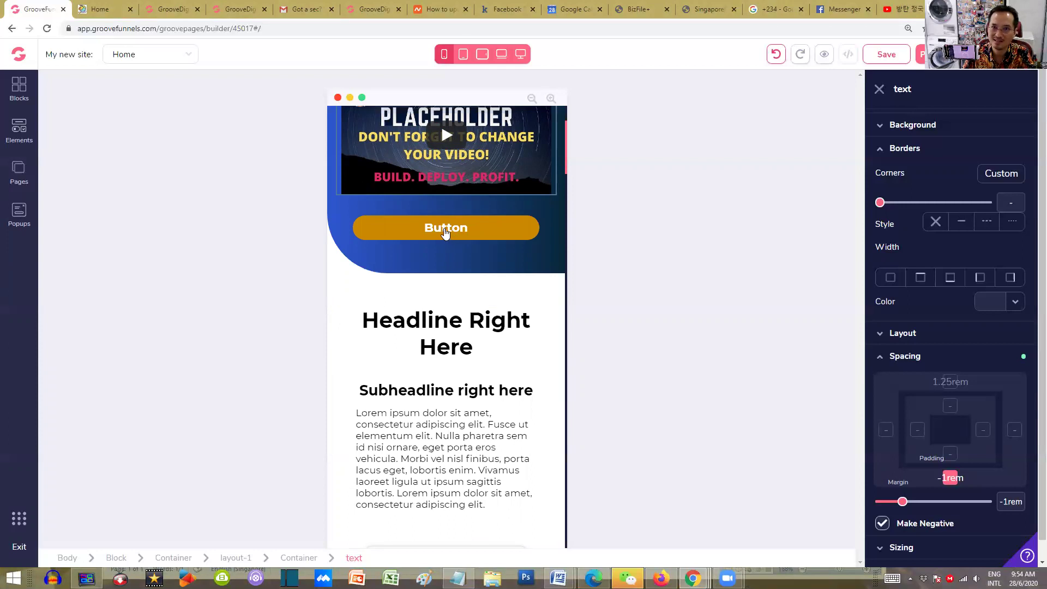
pyautogui.click(445, 233)
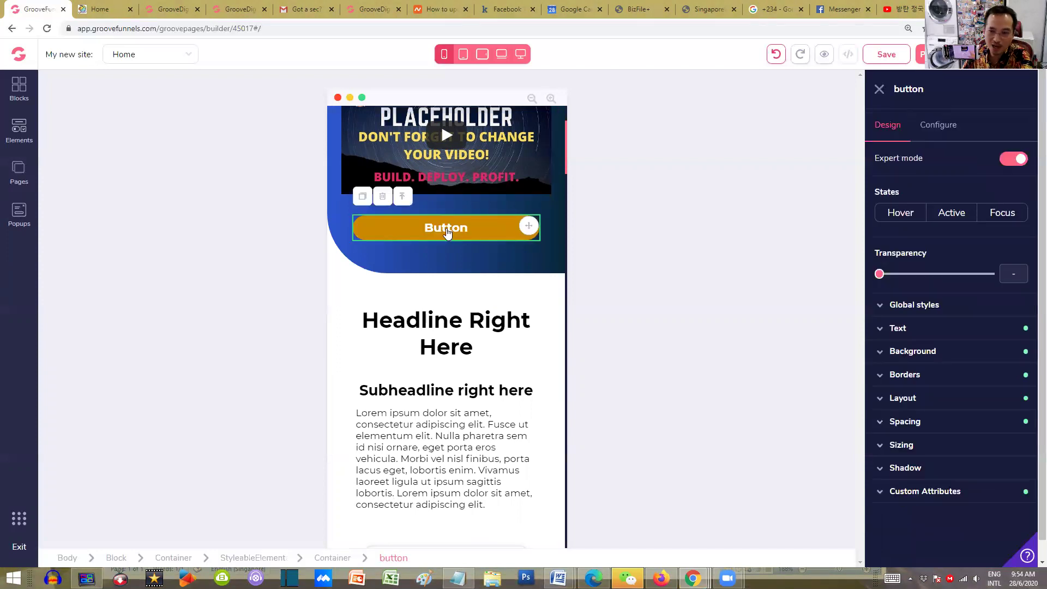
pyautogui.click(937, 126)
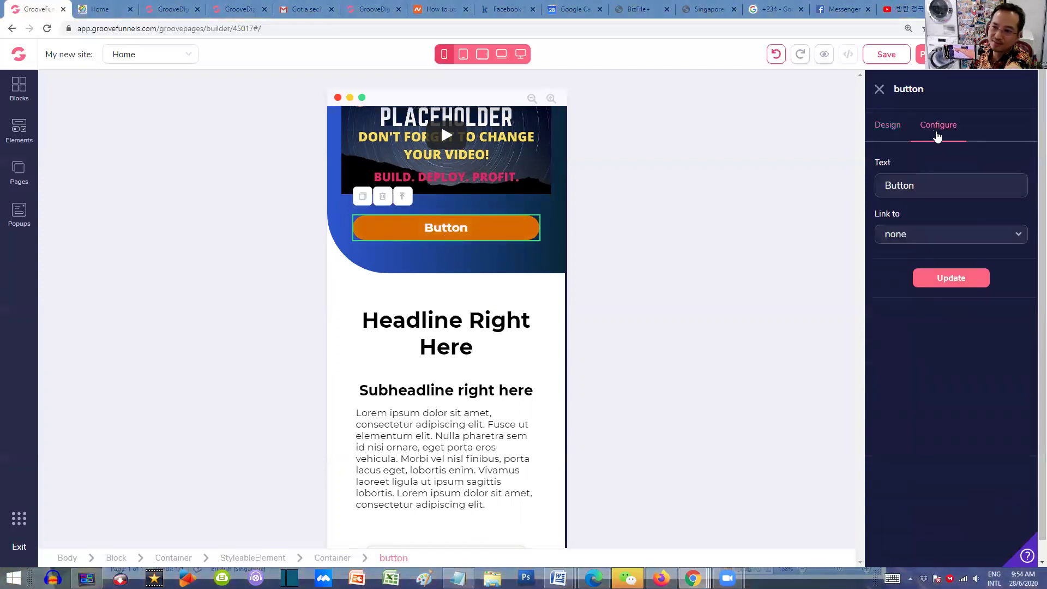
pyautogui.click(908, 241)
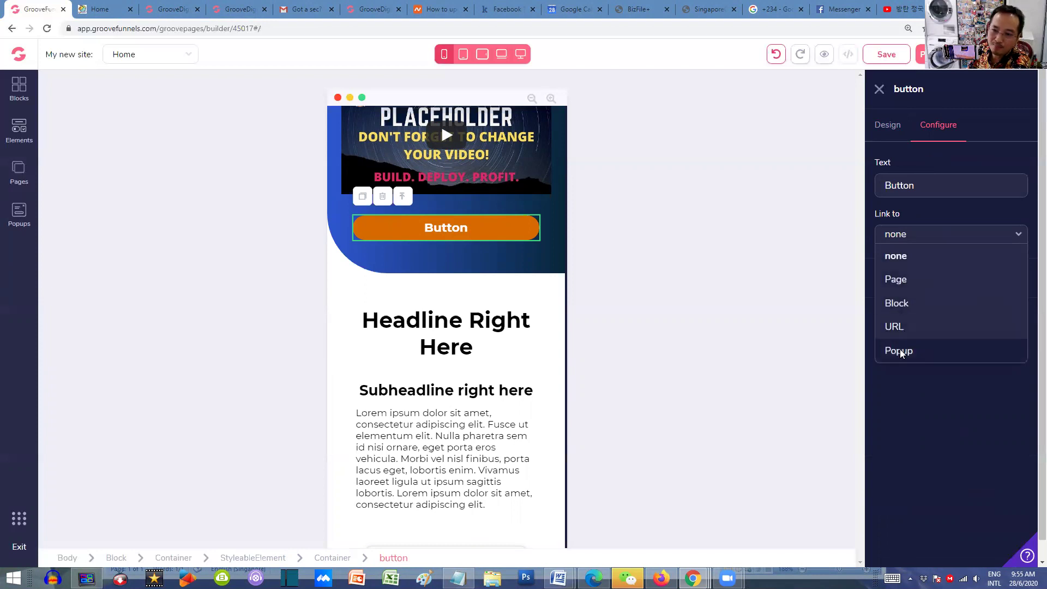
pyautogui.click(902, 327)
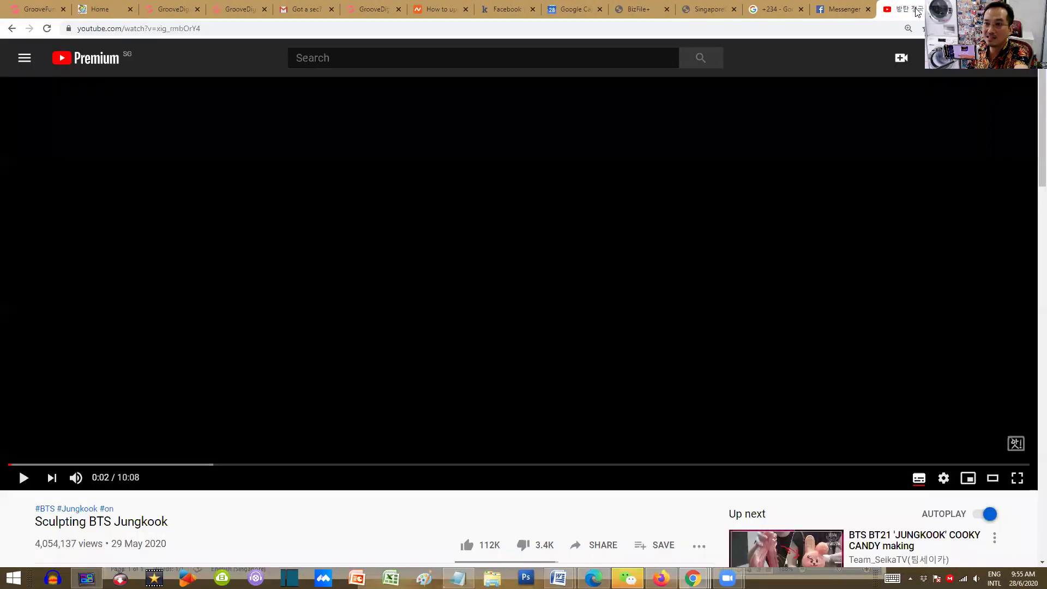
# Step: Switch to the YouTube video "Sculpting BTS Jungkook" and copy its web address
pyautogui.click(902, 11)
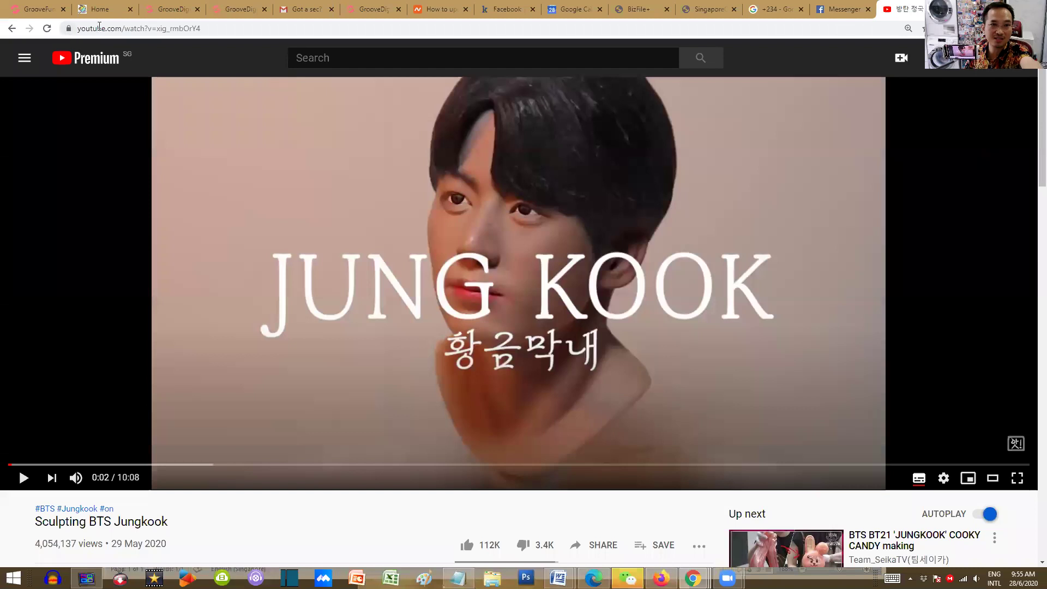
pyautogui.click(210, 28)
pyautogui.hotkey('ctrl', 'c')
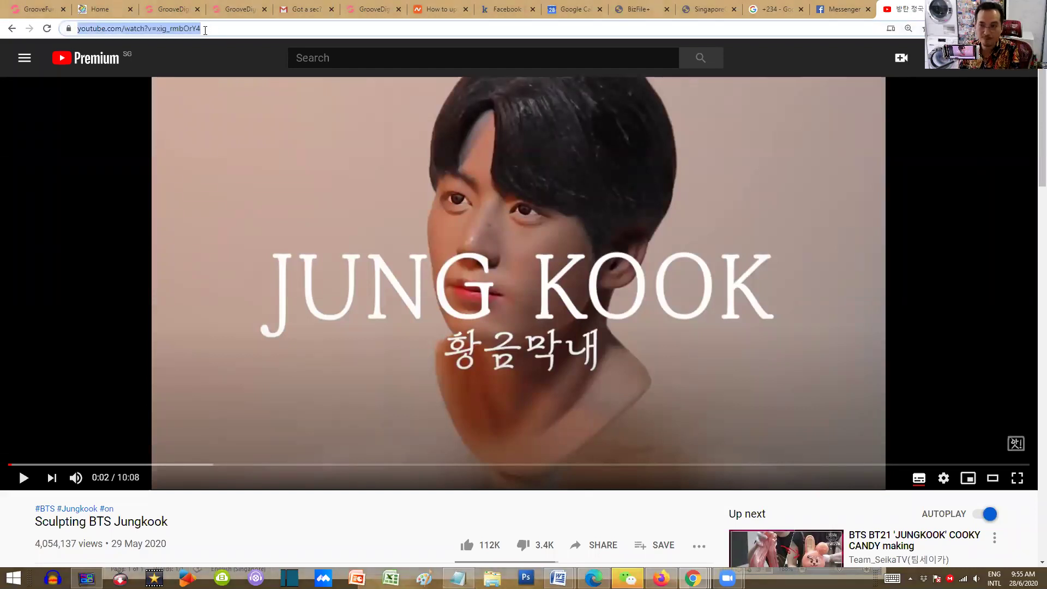
# Step: Return to the page builder, paste the copied YouTube address as the button's URL, update the button and save the site
pyautogui.click(43, 9)
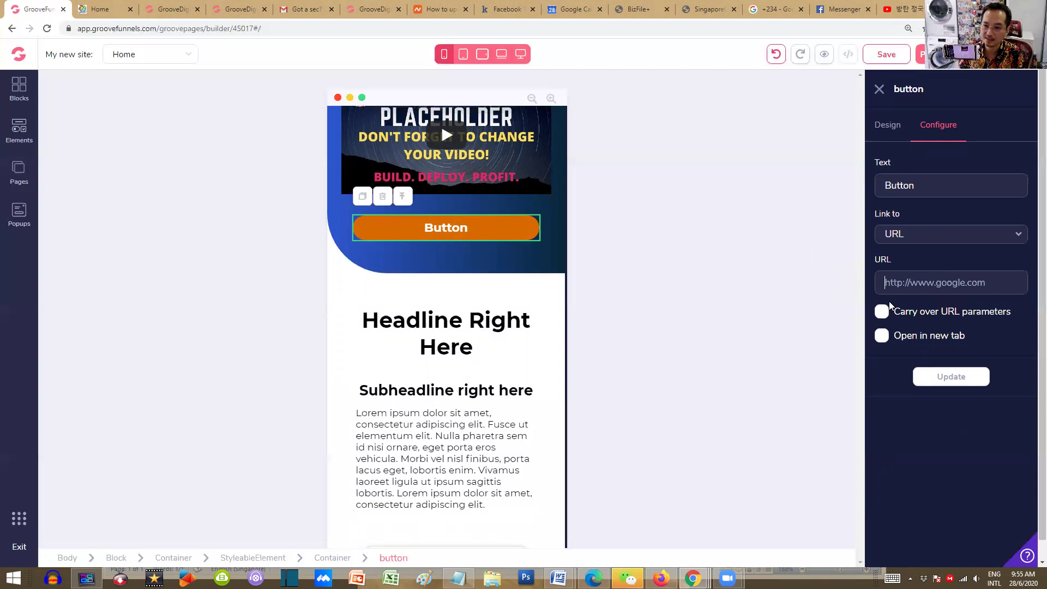
pyautogui.click(947, 294)
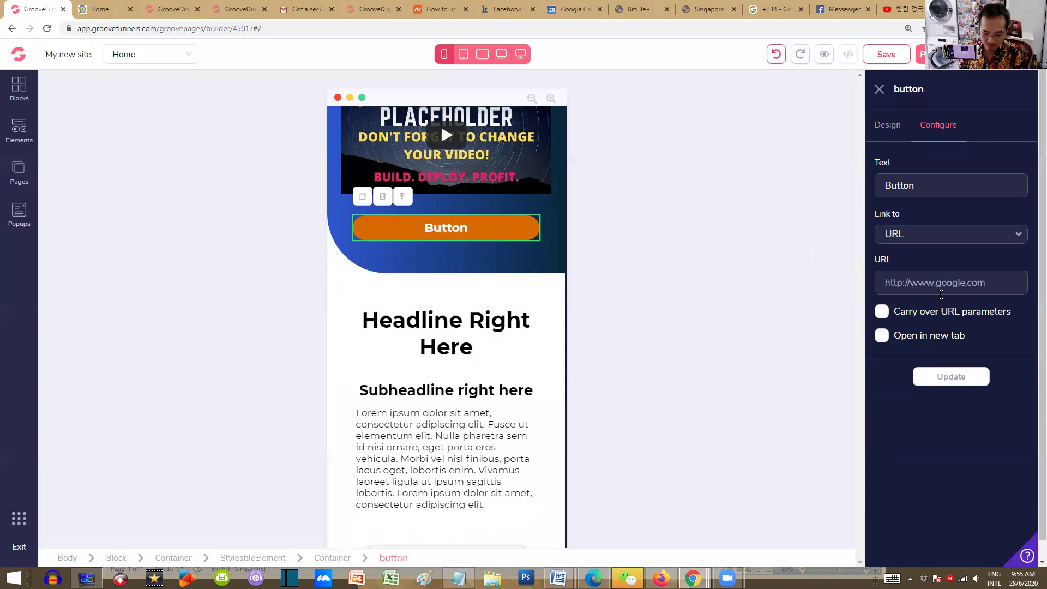
pyautogui.hotkey('ctrl', 'v')
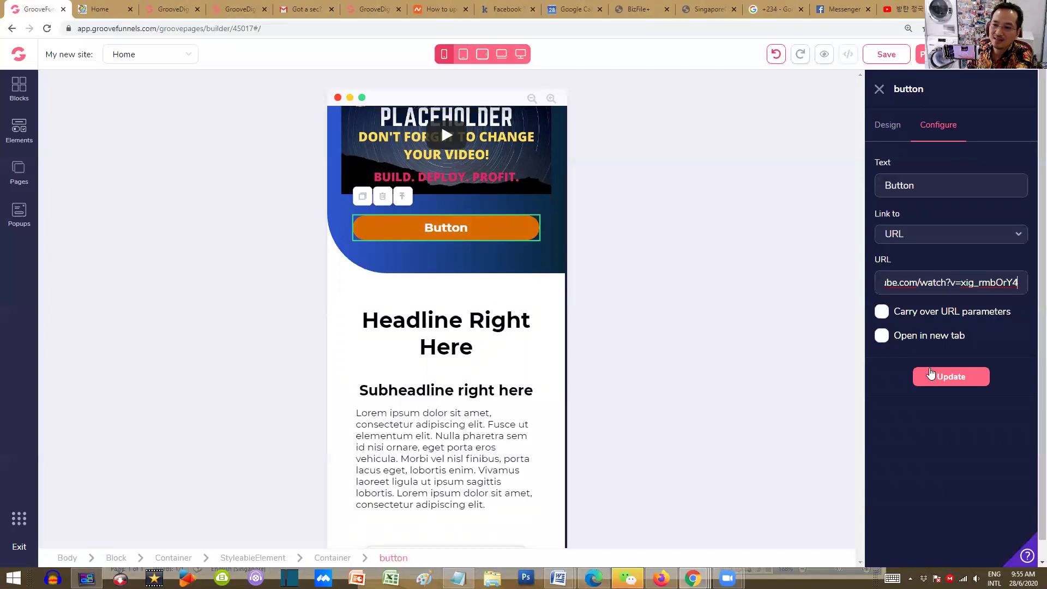
pyautogui.click(953, 381)
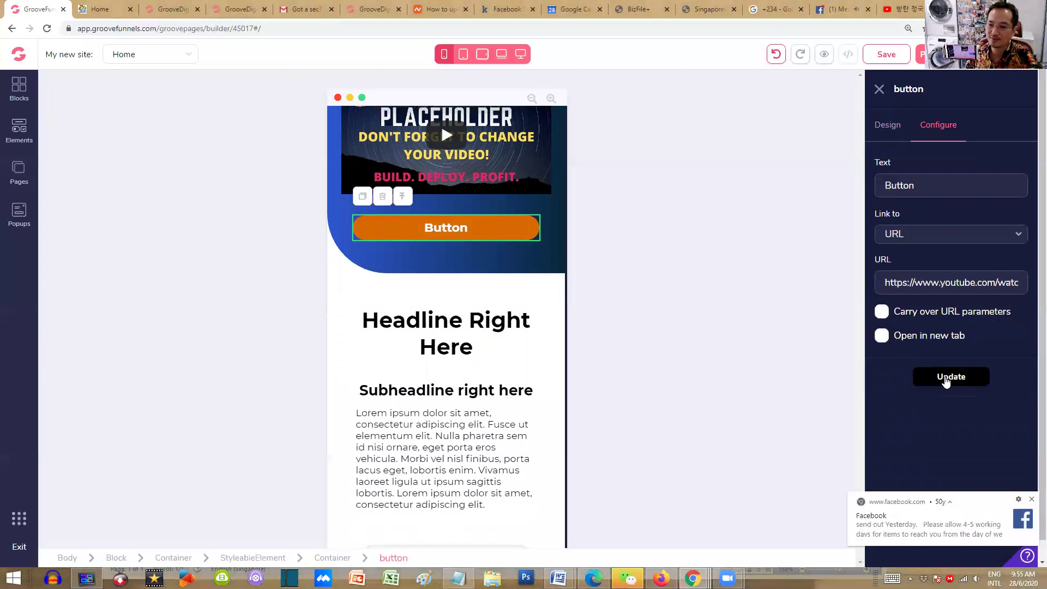
pyautogui.click(956, 381)
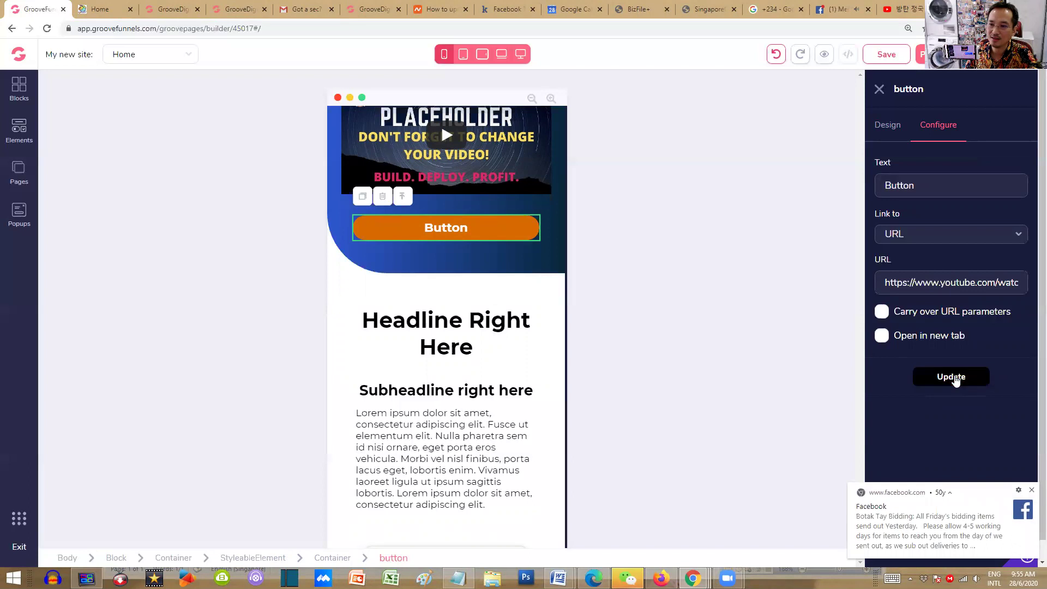
pyautogui.click(946, 380)
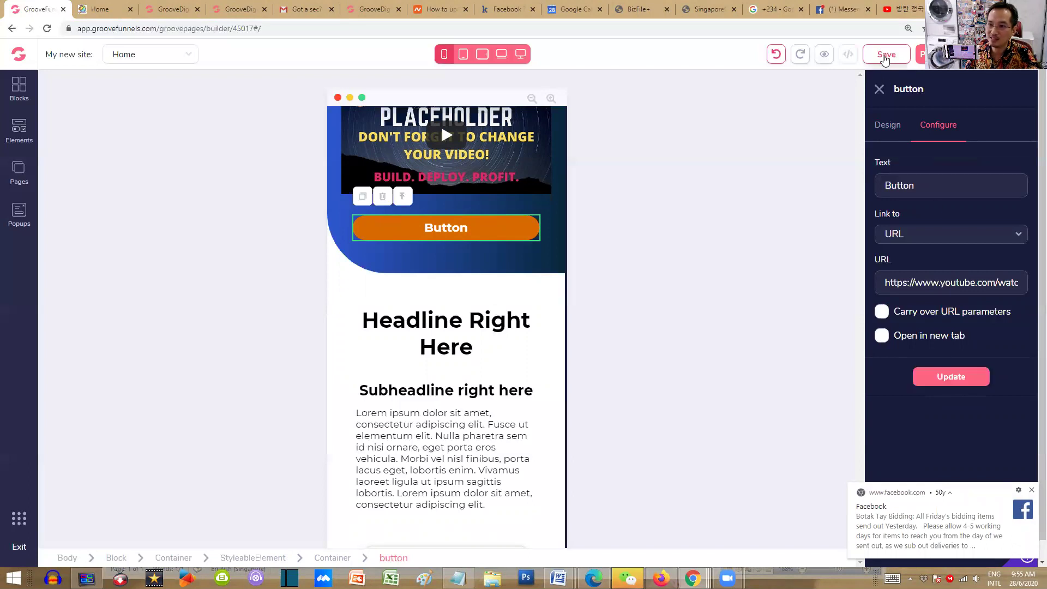
pyautogui.click(886, 57)
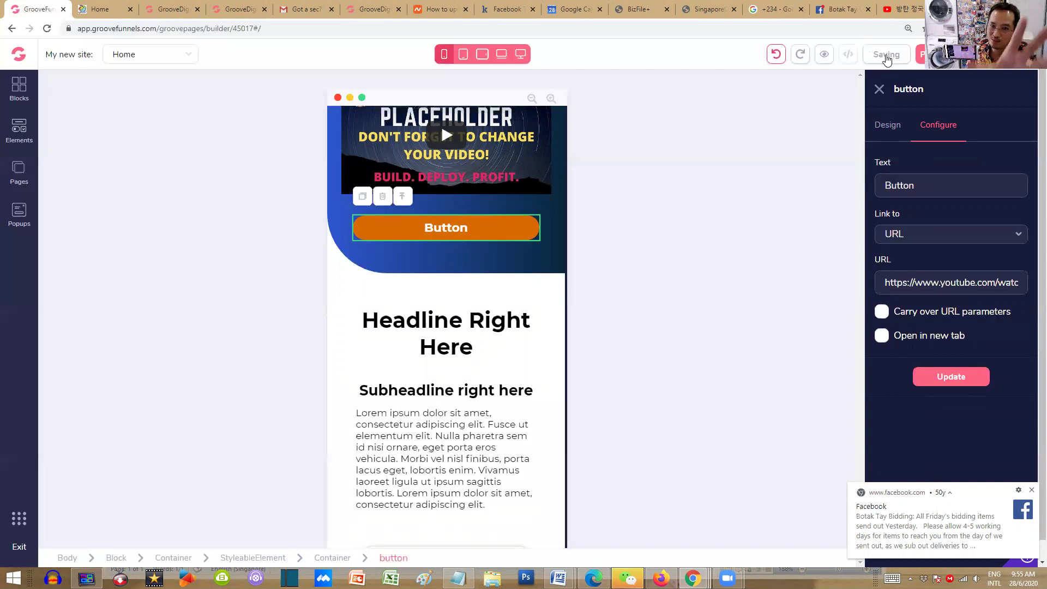
pyautogui.click(924, 59)
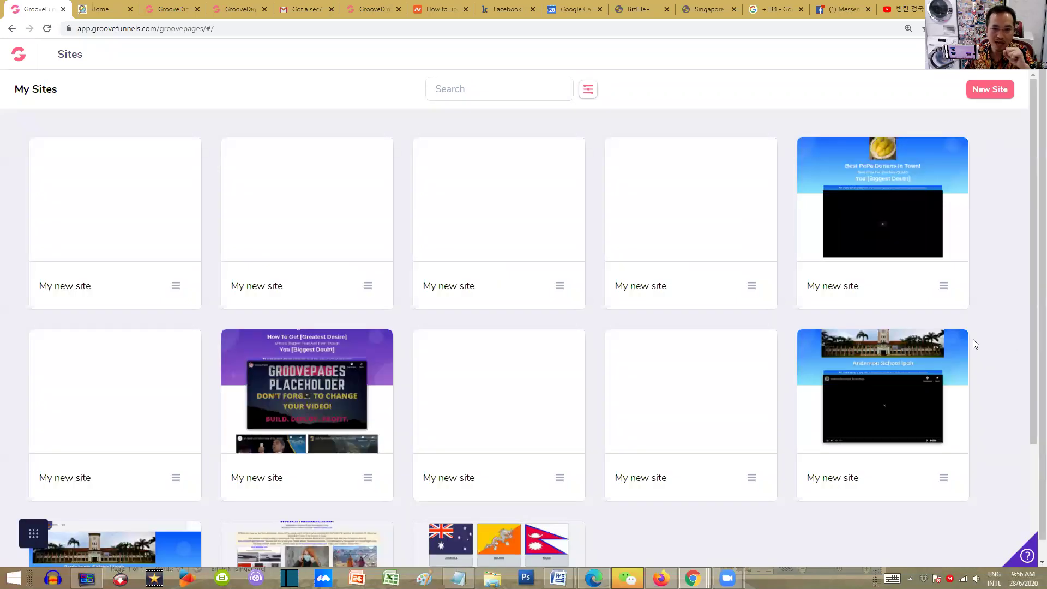
# Step: Find the My Holidays site at the end of the site list and open it in the editor
pyautogui.moveTo(941, 337)
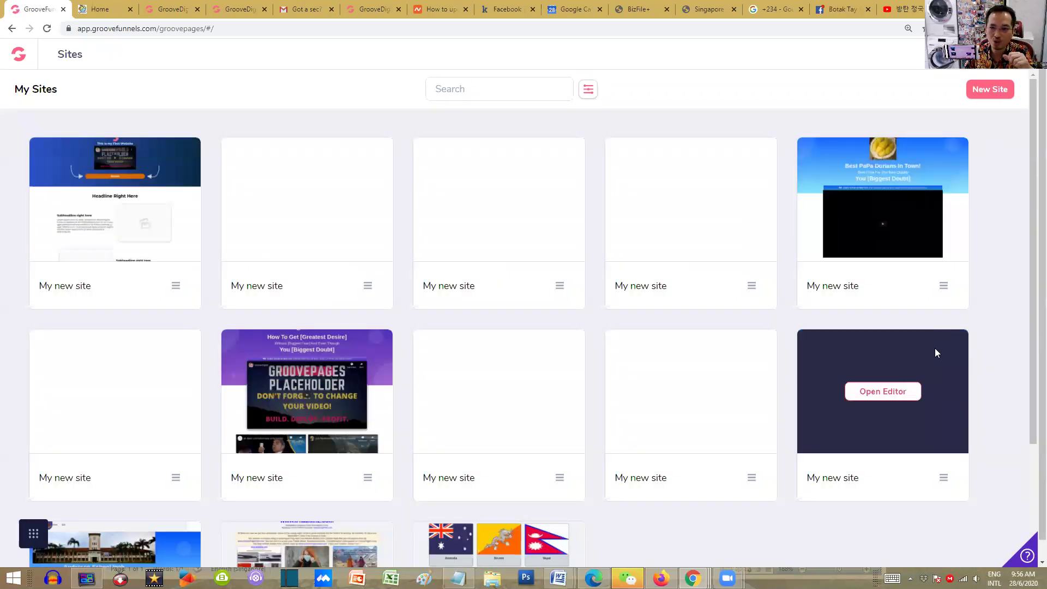
pyautogui.scroll(-3, 901, 330)
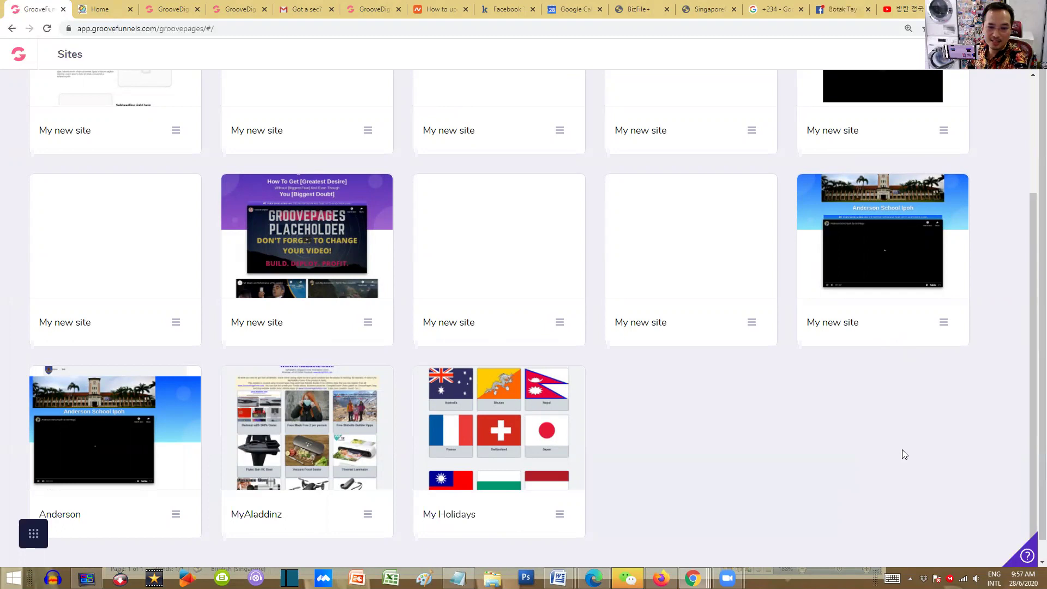
pyautogui.click(502, 430)
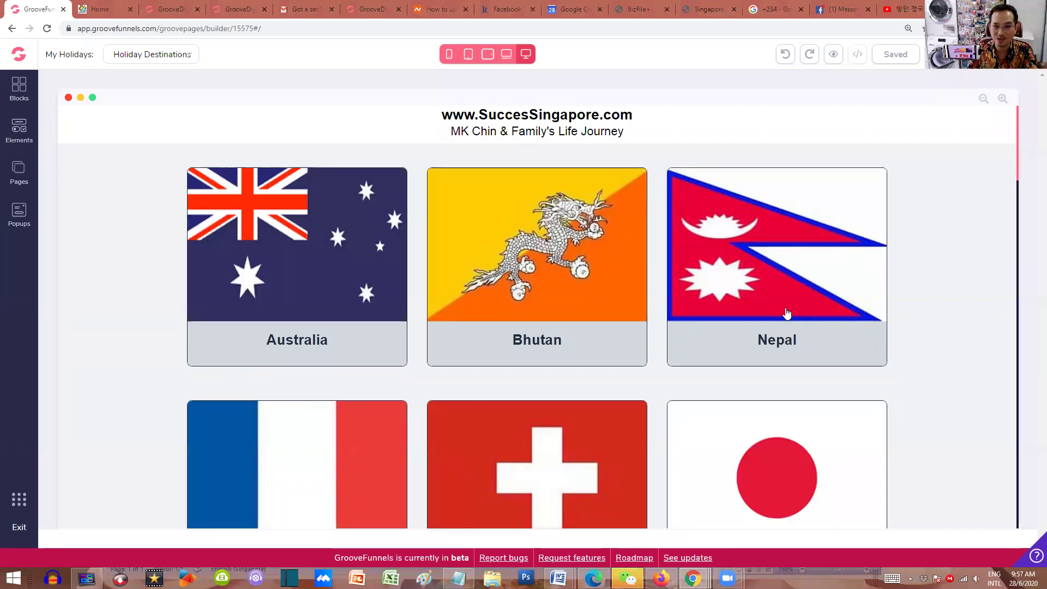
# Step: Look through the country tiles of the Holiday Destinations page and select the Bhutan flag image
pyautogui.click(786, 315)
pyautogui.click(746, 324)
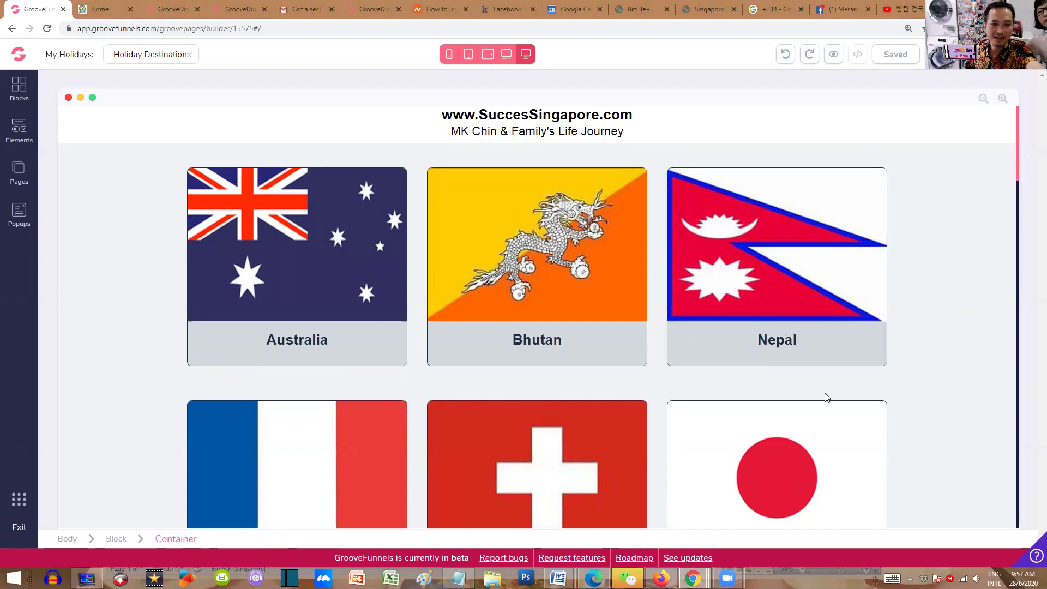
pyautogui.click(841, 422)
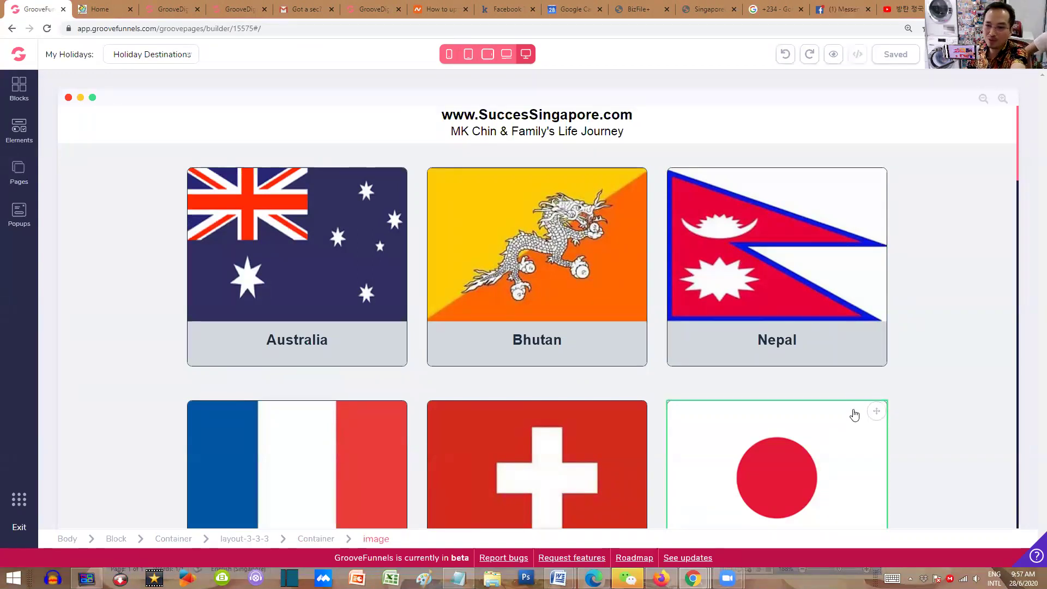
pyautogui.scroll(-3, 853, 418)
pyautogui.click(853, 417)
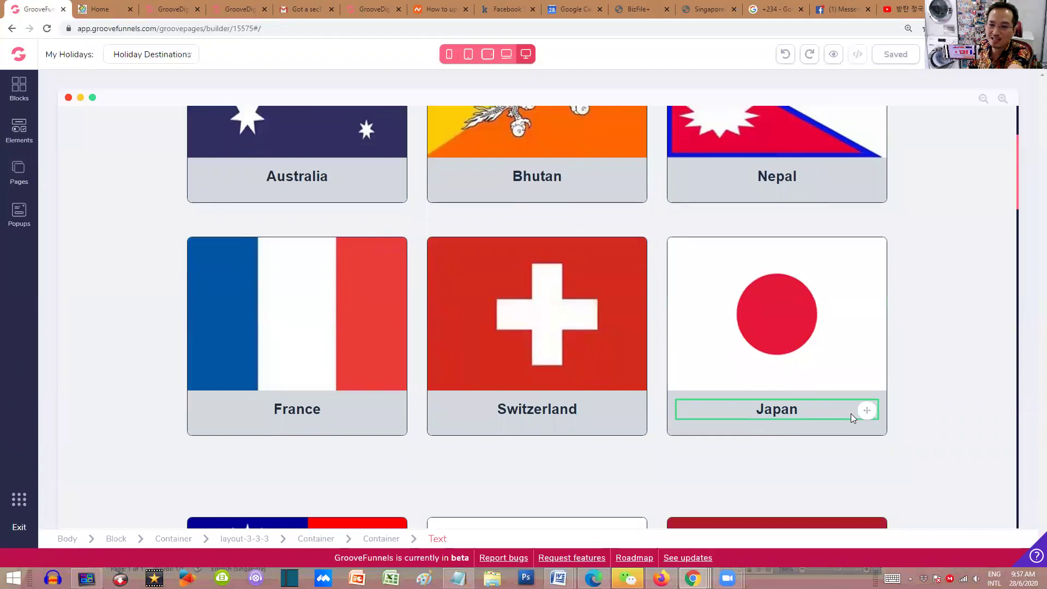
pyautogui.scroll(-4, 853, 418)
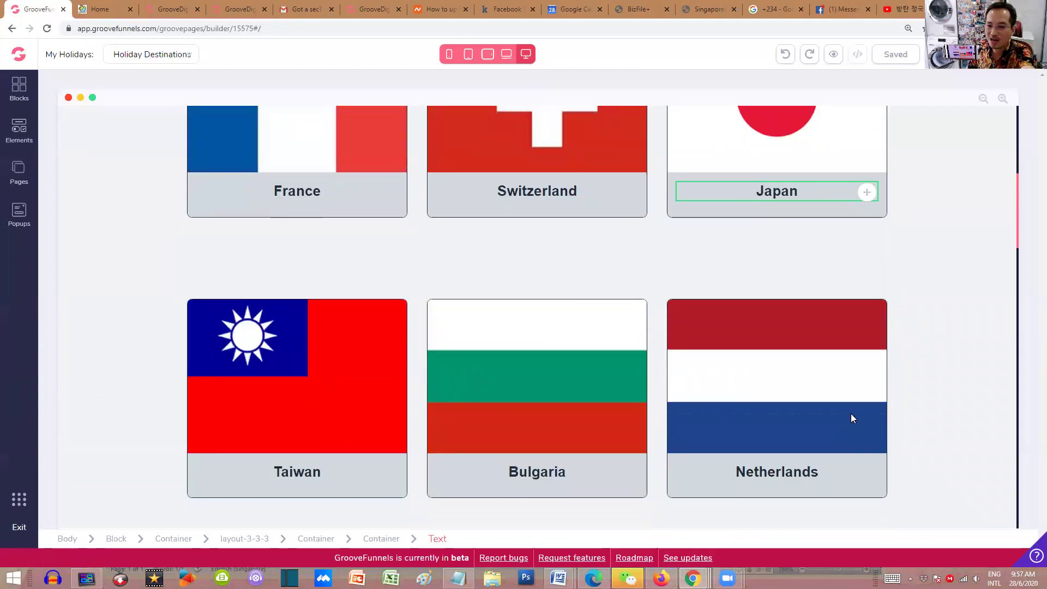
pyautogui.click(851, 418)
pyautogui.scroll(6, 850, 419)
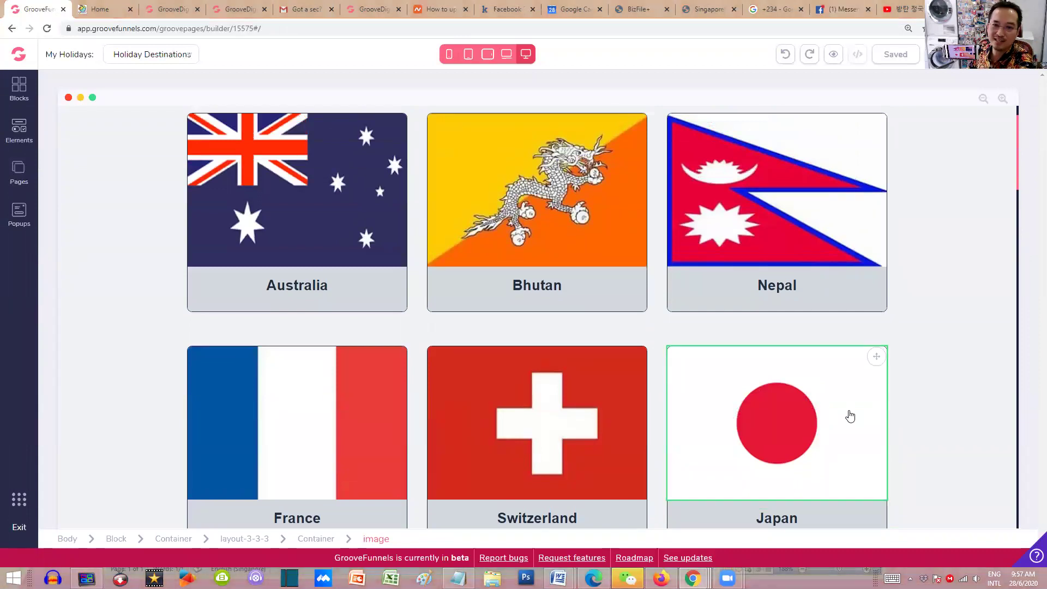
pyautogui.click(537, 191)
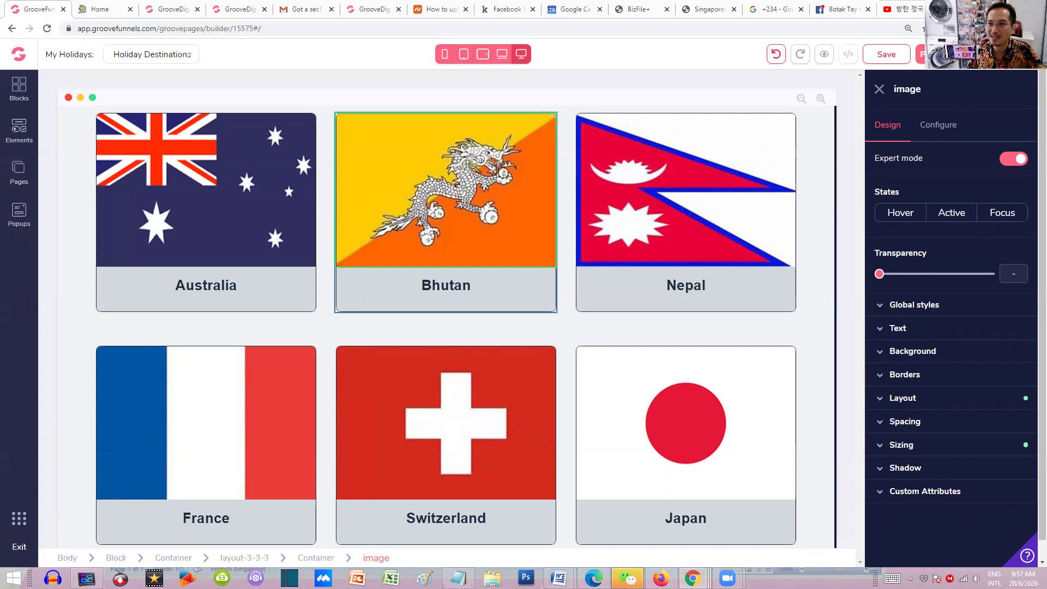
# Step: Open successingapore.com in a new browser tab and enlarge the page display
pyautogui.hotkey('ctrl', 't')
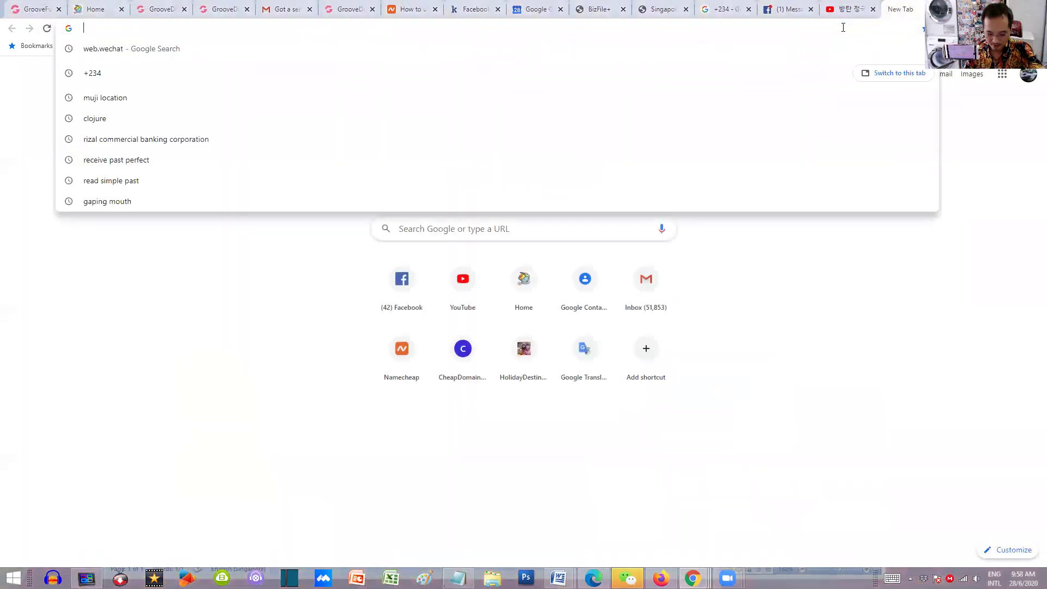
pyautogui.write('successingapore.com')
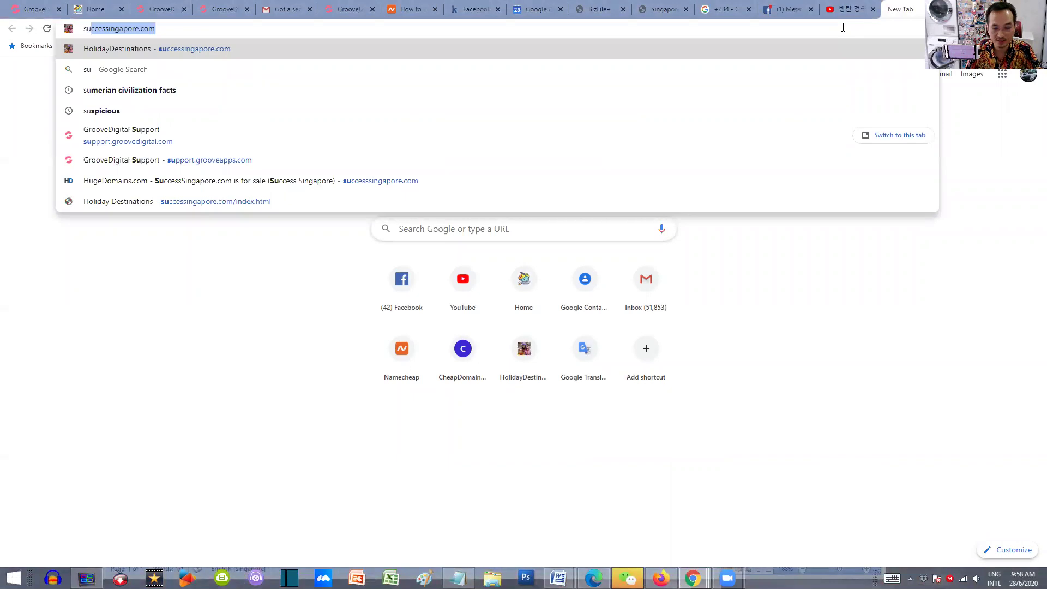
pyautogui.press('Return')
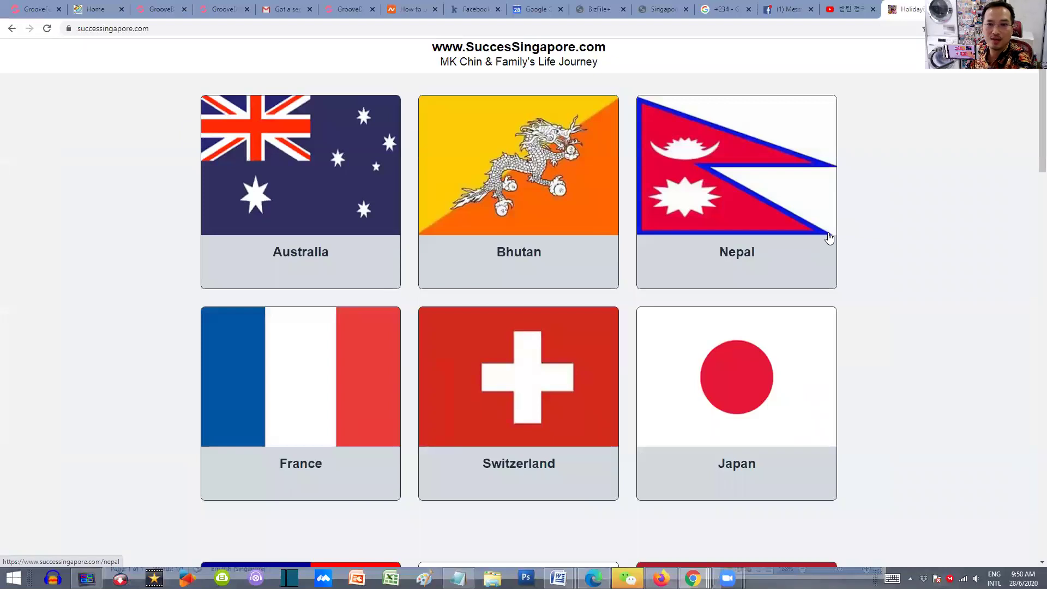
pyautogui.hotkey('ctrl', '+')
pyautogui.hotkey('ctrl', '+')
pyautogui.hotkey('ctrl', '+')
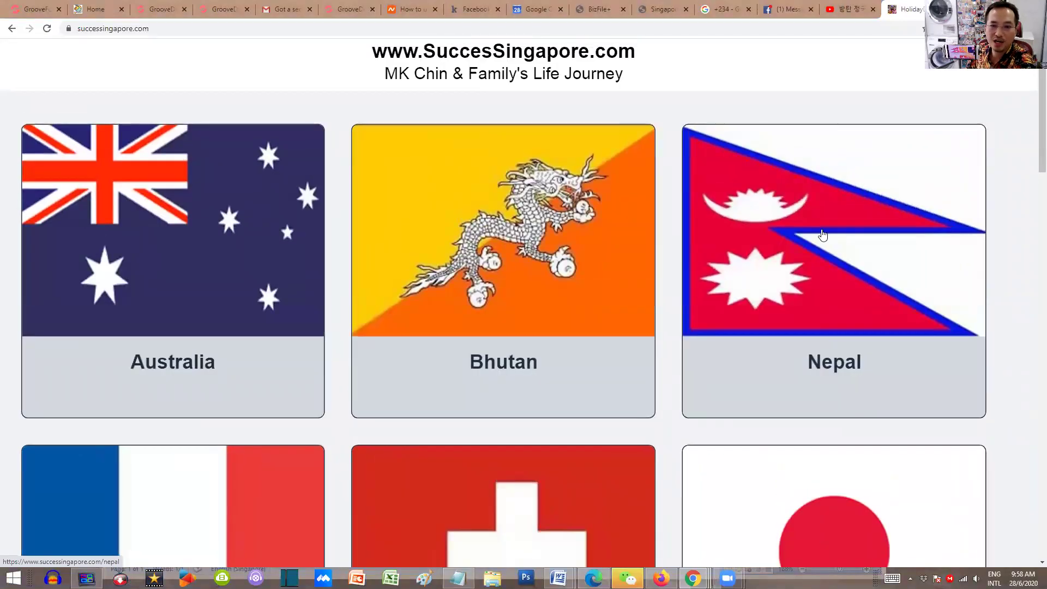
# Step: Open the Bhutan page of the live holiday site and look through its photos and closing text
pyautogui.click(823, 235)
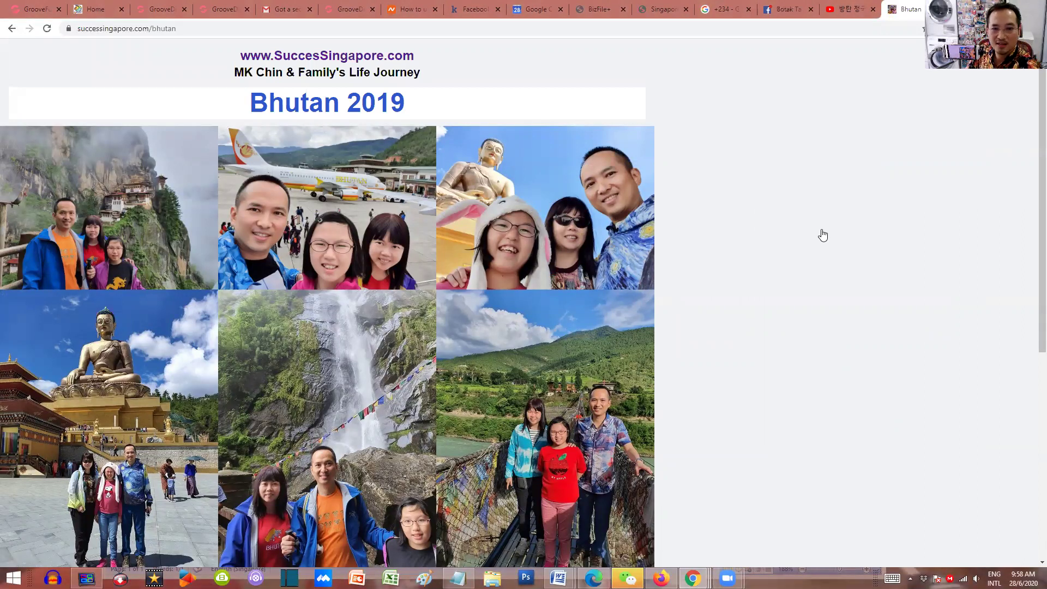
pyautogui.scroll(3, 823, 235)
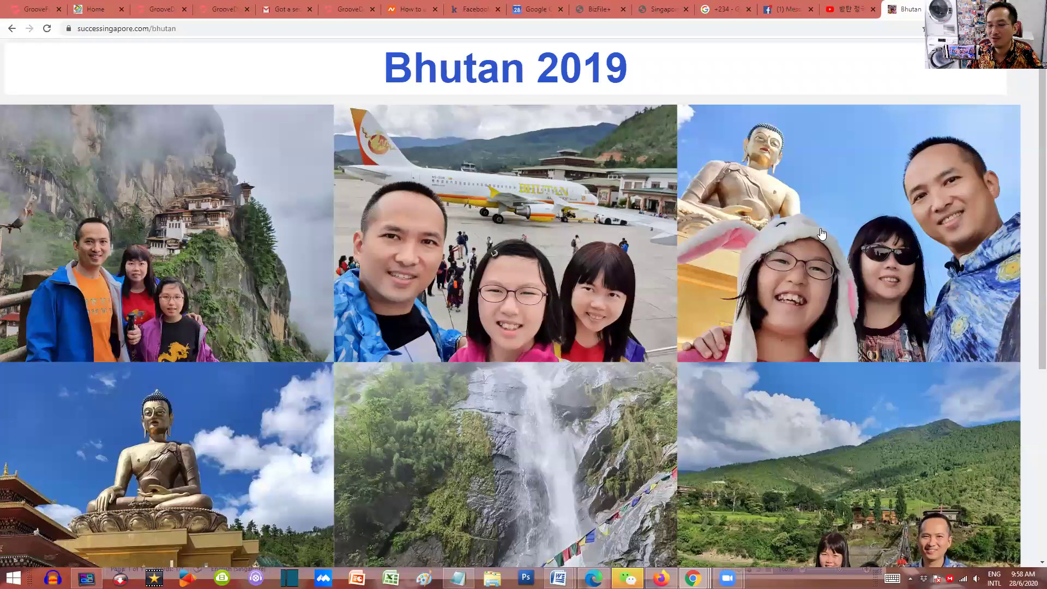
pyautogui.scroll(-1, 822, 234)
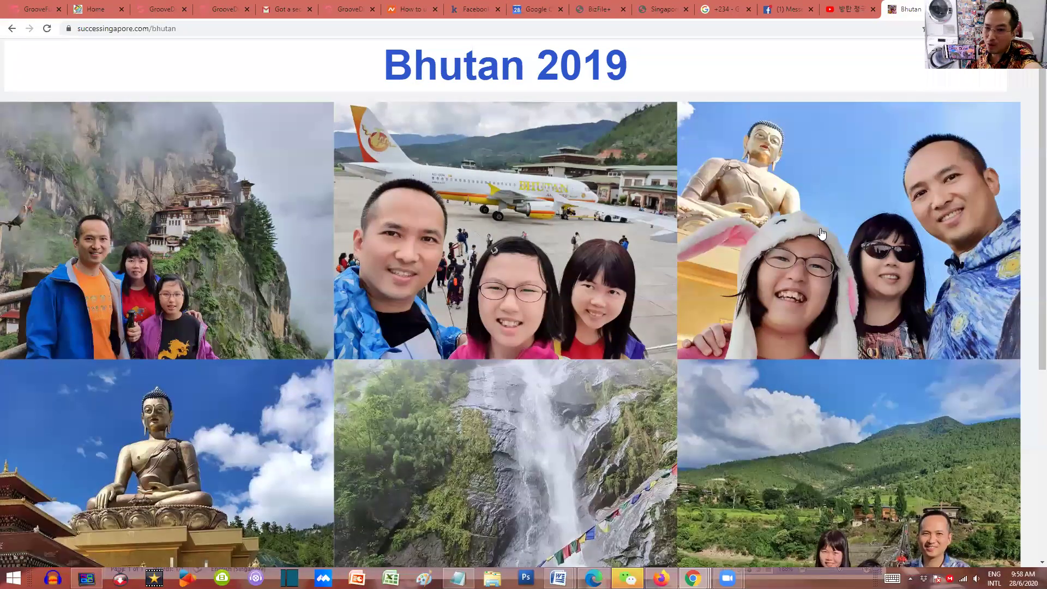
pyautogui.scroll(-10, 822, 234)
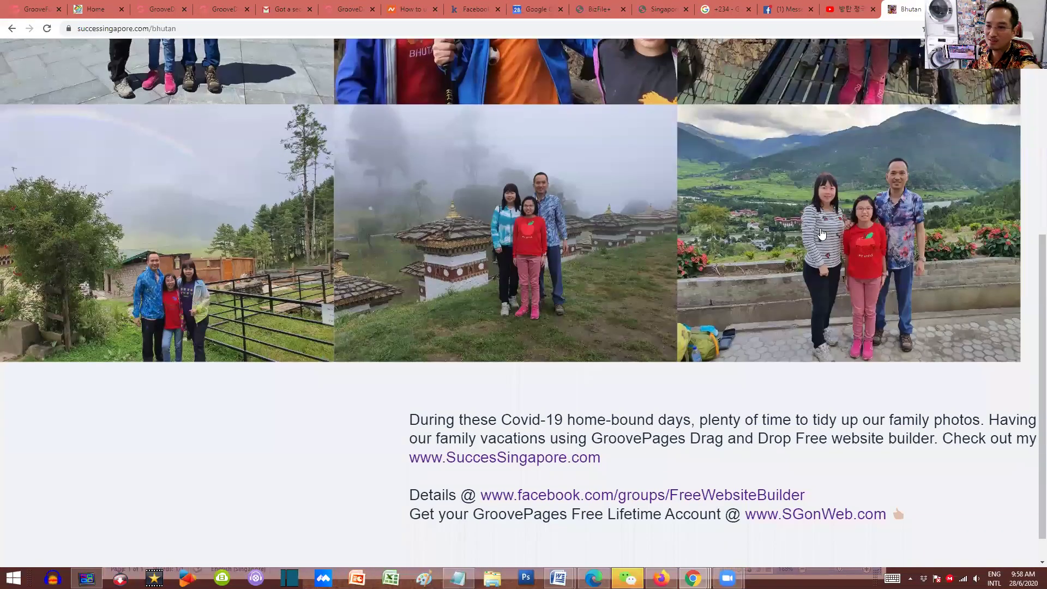
pyautogui.scroll(10, 822, 233)
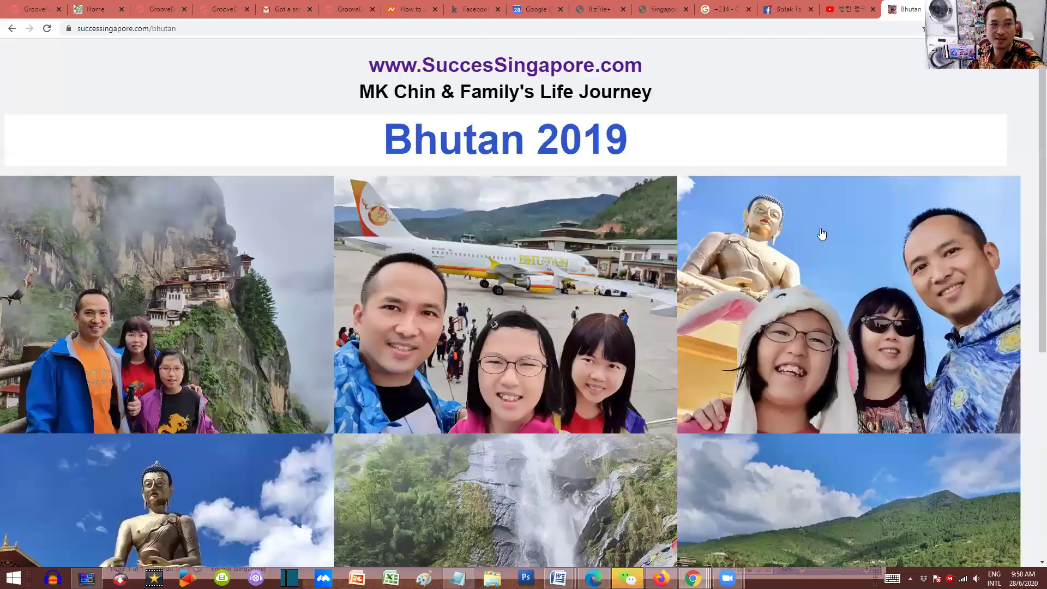
# Step: Go back to the holiday site's country overview and open the Nepal page
pyautogui.hotkey('alt', 'Left')
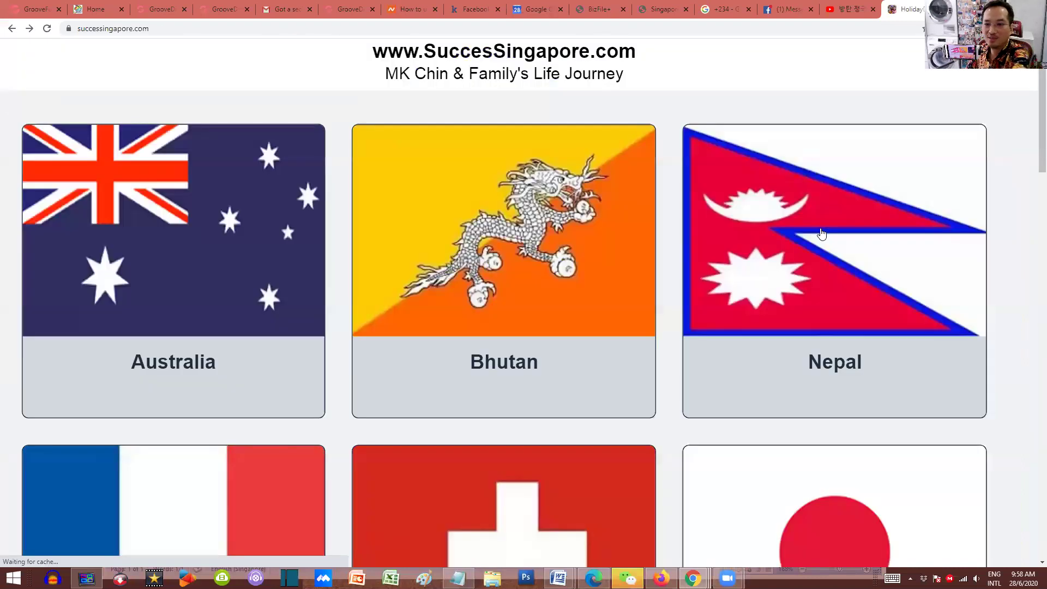
pyautogui.click(822, 233)
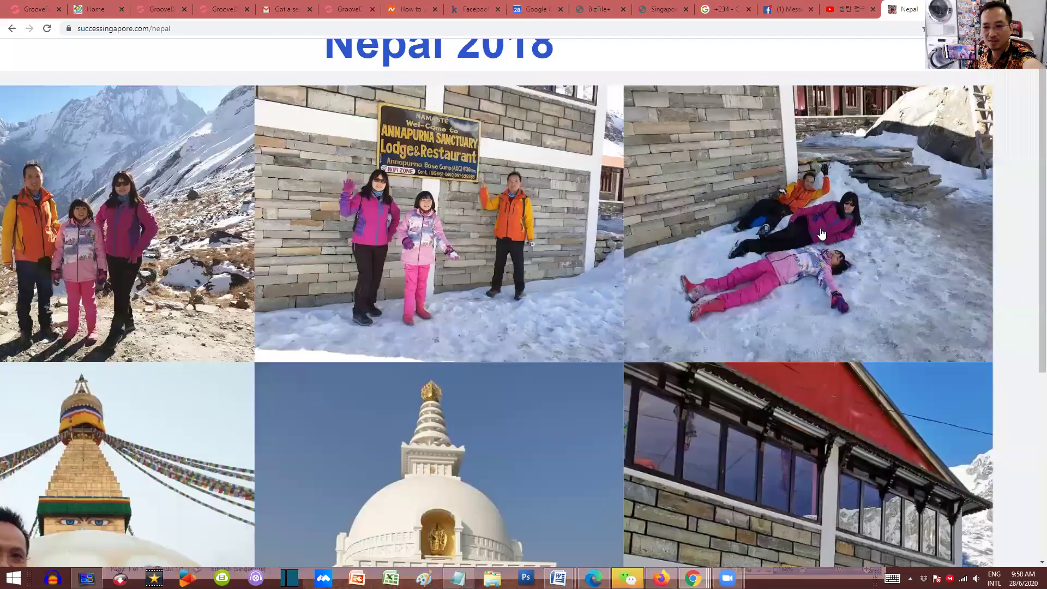
# Step: Look through the family photos on the Nepal page and return to its heading
pyautogui.scroll(-5, 822, 233)
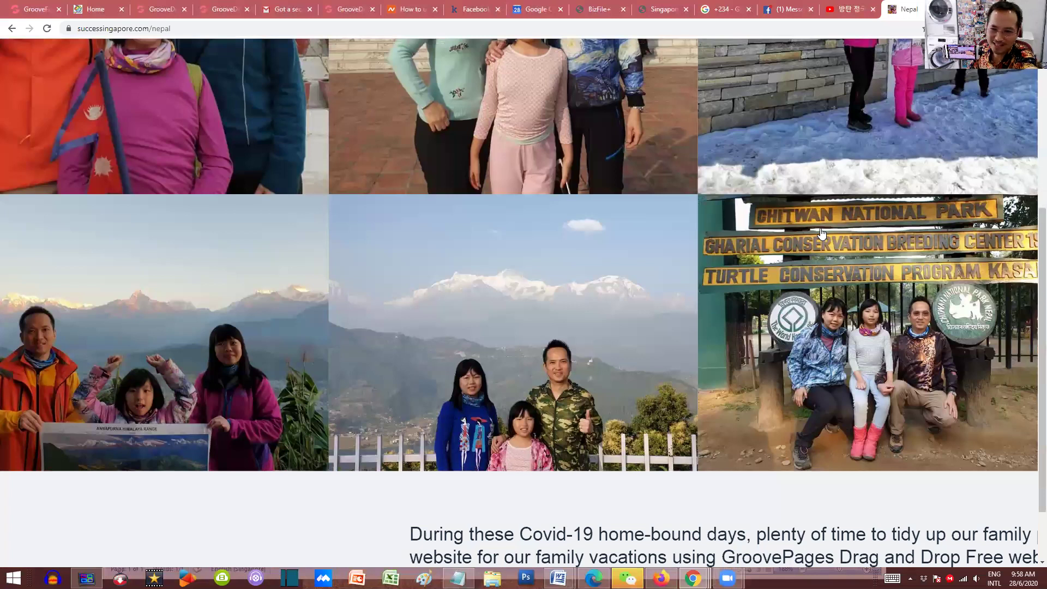
pyautogui.scroll(3, 822, 234)
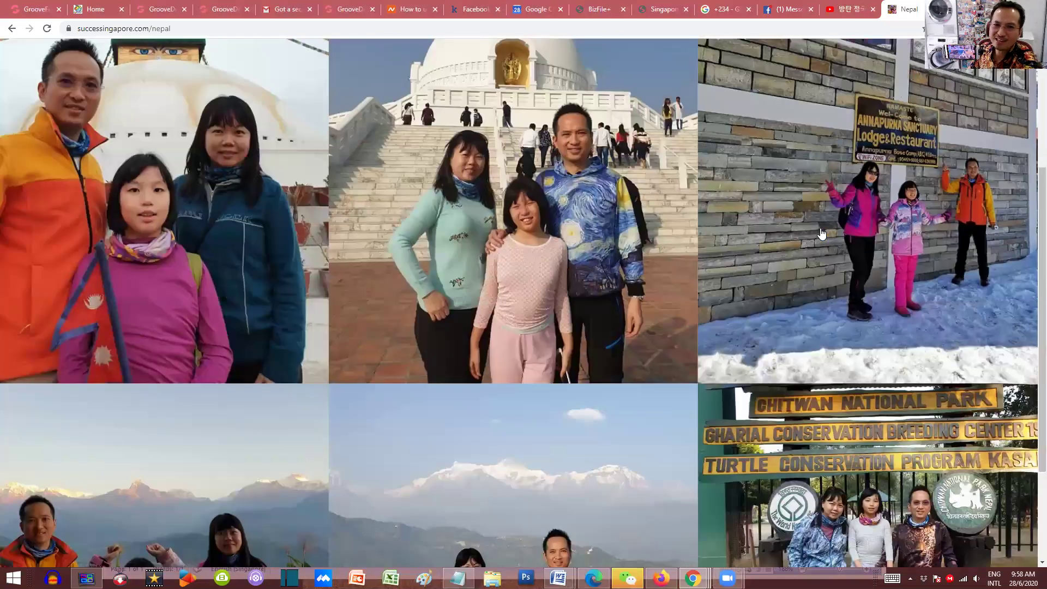
pyautogui.scroll(5, 822, 233)
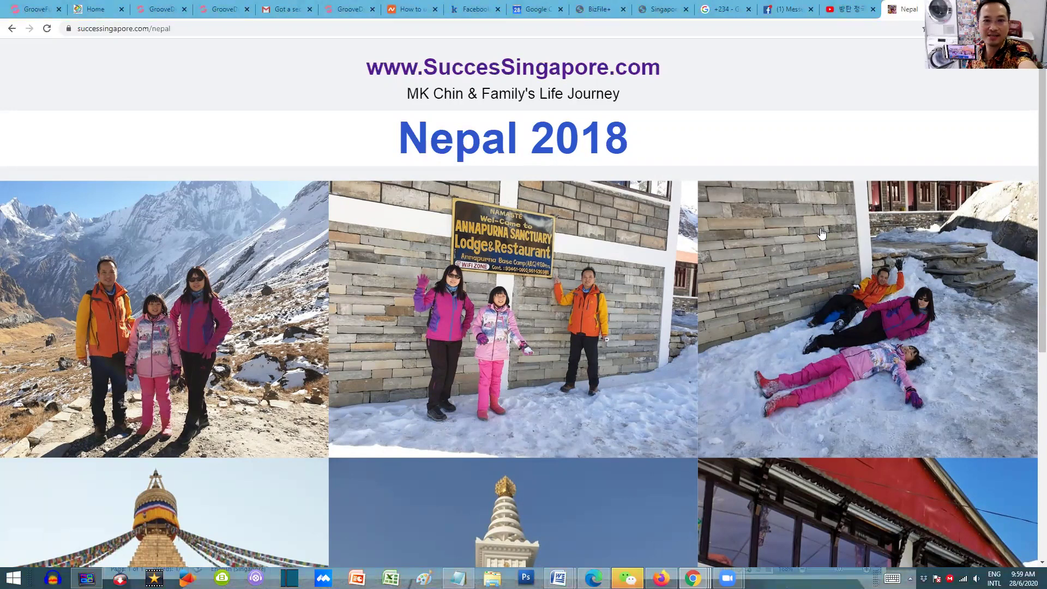
# Step: Open ialaddinz.com and look through the product tiles and disclaimer on its home page
pyautogui.click(124, 28)
pyautogui.write('ialaddinz.com')
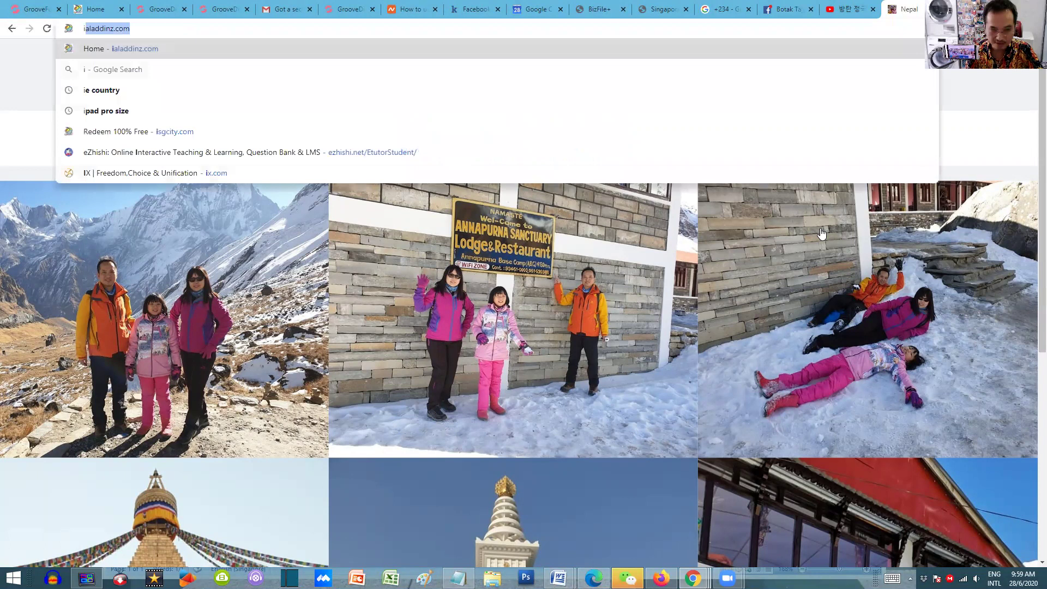
pyautogui.press('Return')
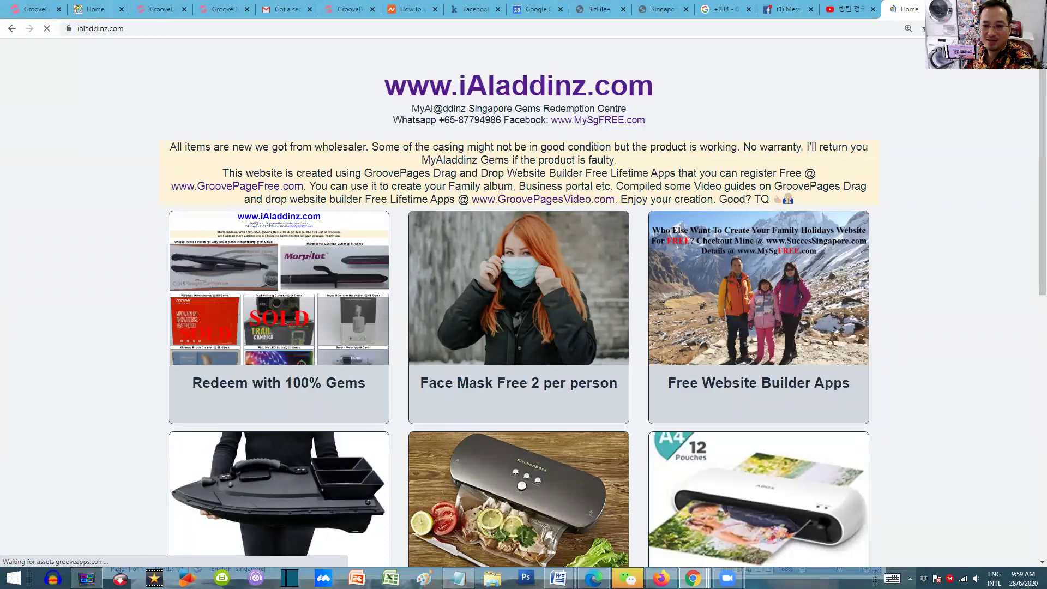
pyautogui.scroll(-3, 833, 202)
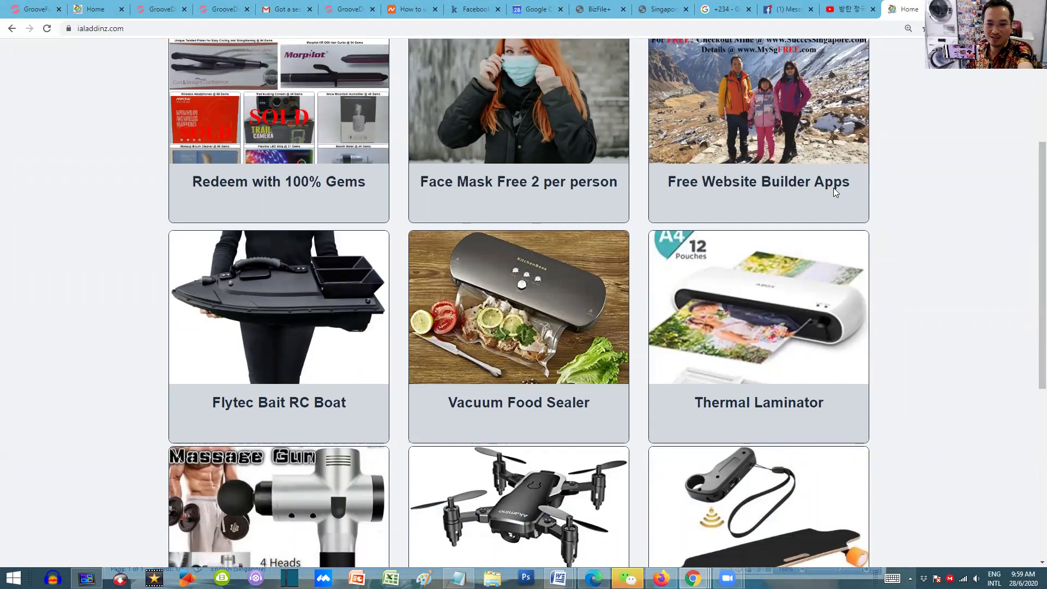
pyautogui.scroll(-3, 837, 186)
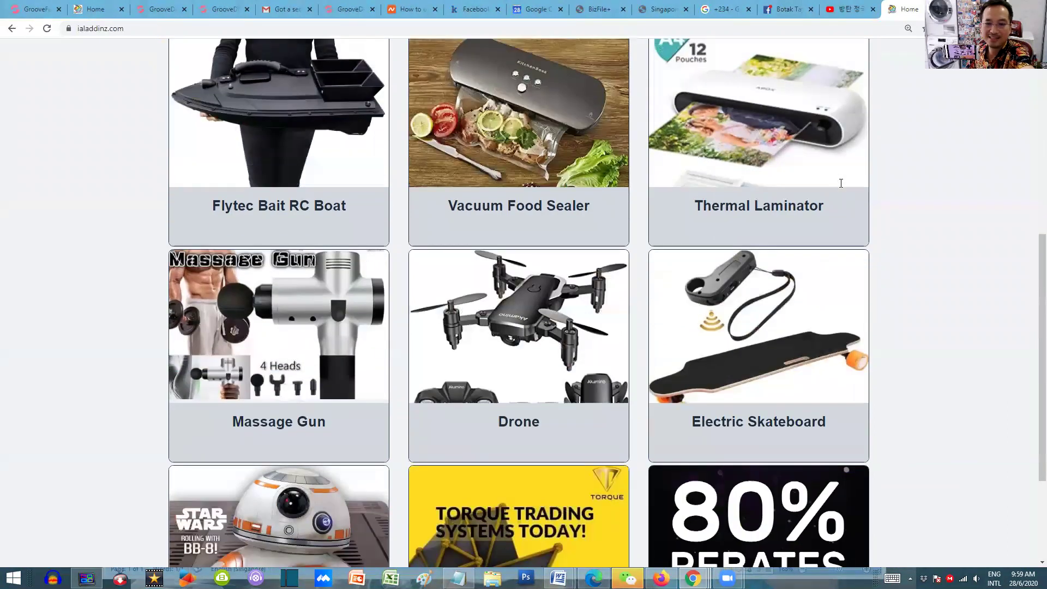
pyautogui.scroll(-3, 841, 183)
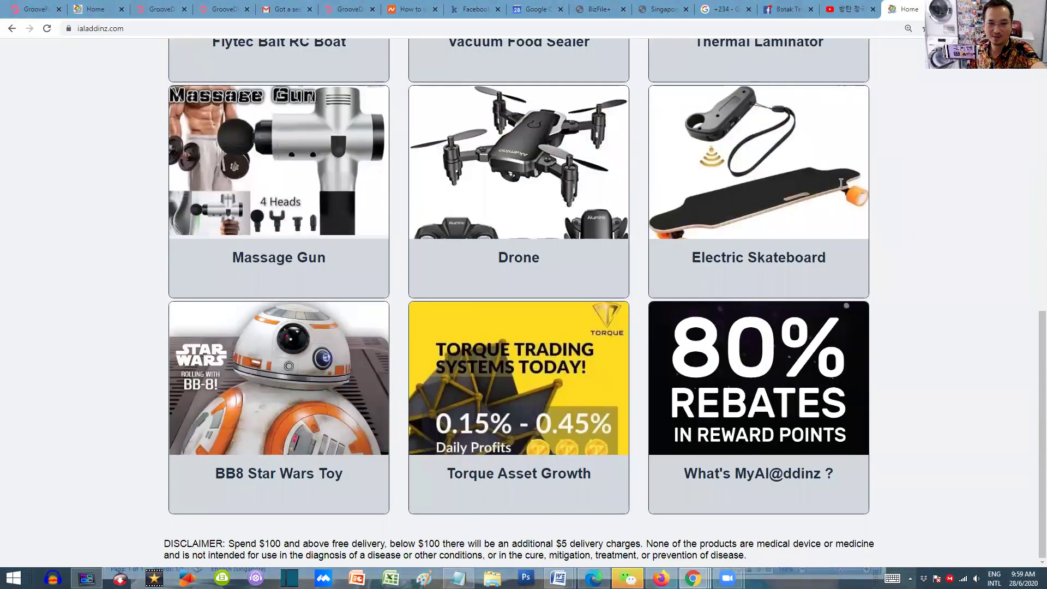
pyautogui.scroll(3, 841, 183)
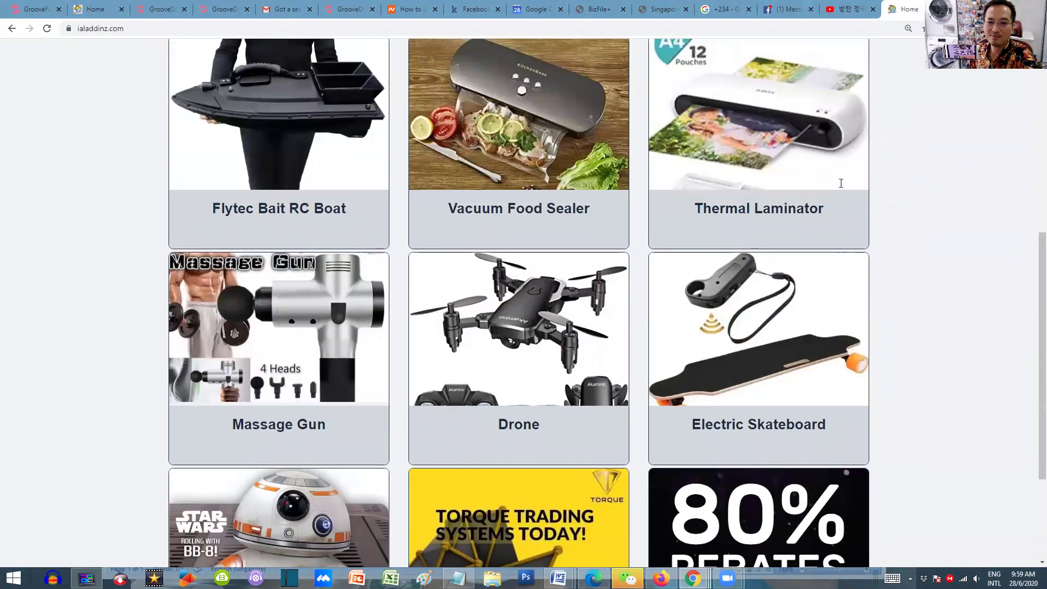
# Step: Open the Drone category, view the GoolRC T33 product page, and look through its photos and footer links
pyautogui.click(844, 182)
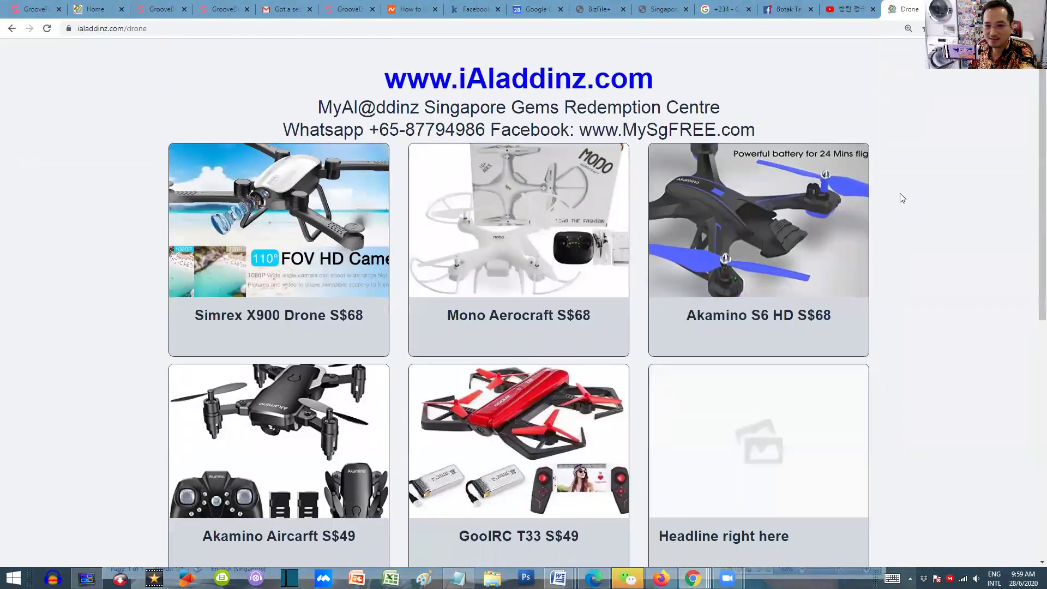
pyautogui.scroll(-3, 901, 196)
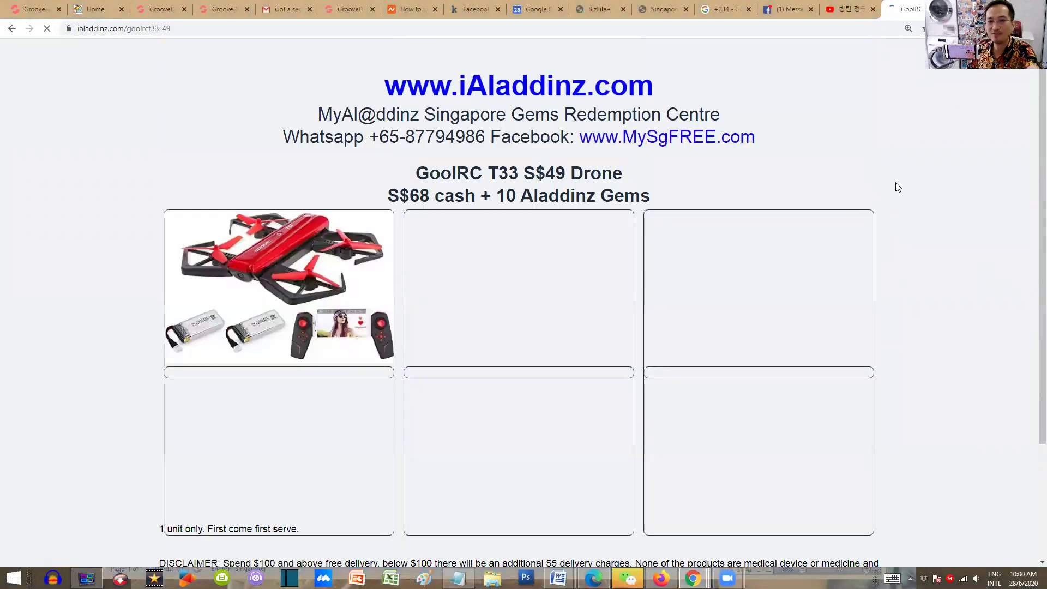
pyautogui.scroll(-3, 896, 182)
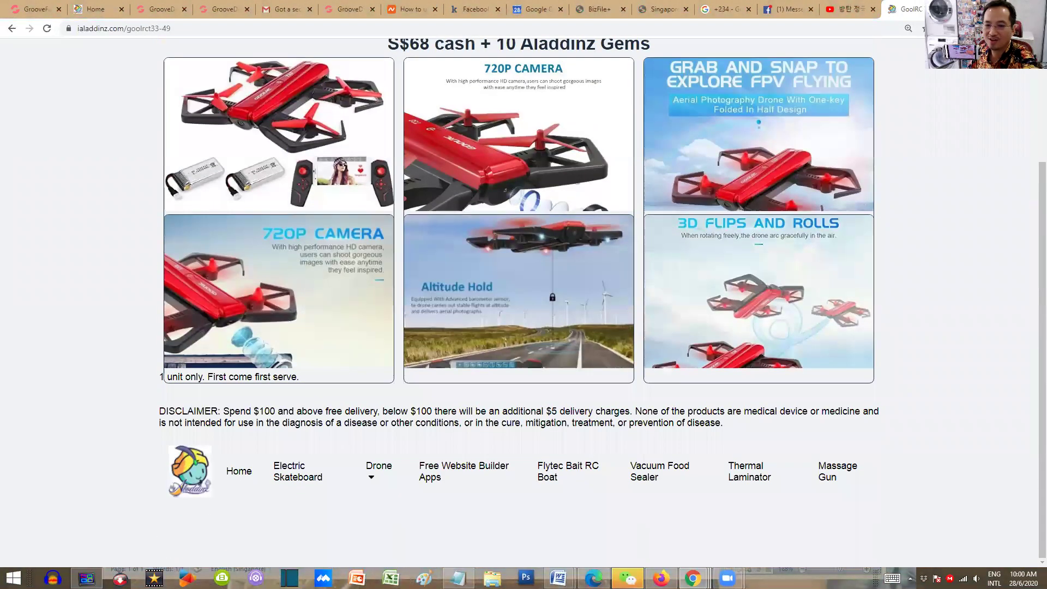
pyautogui.scroll(3, 906, 174)
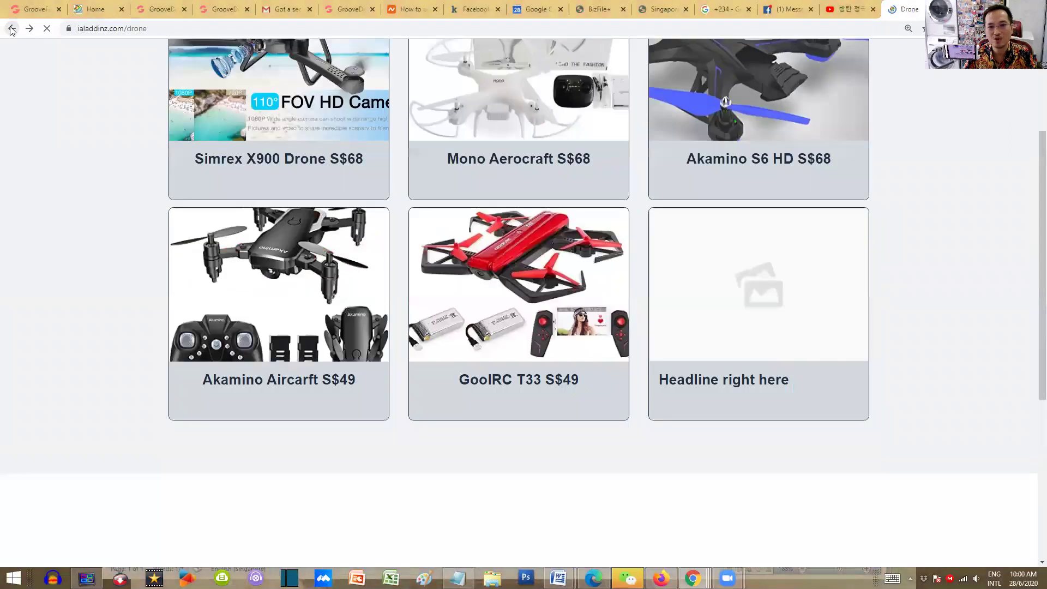
# Step: Go back to the Drone category page and look over its product tiles
pyautogui.click(11, 29)
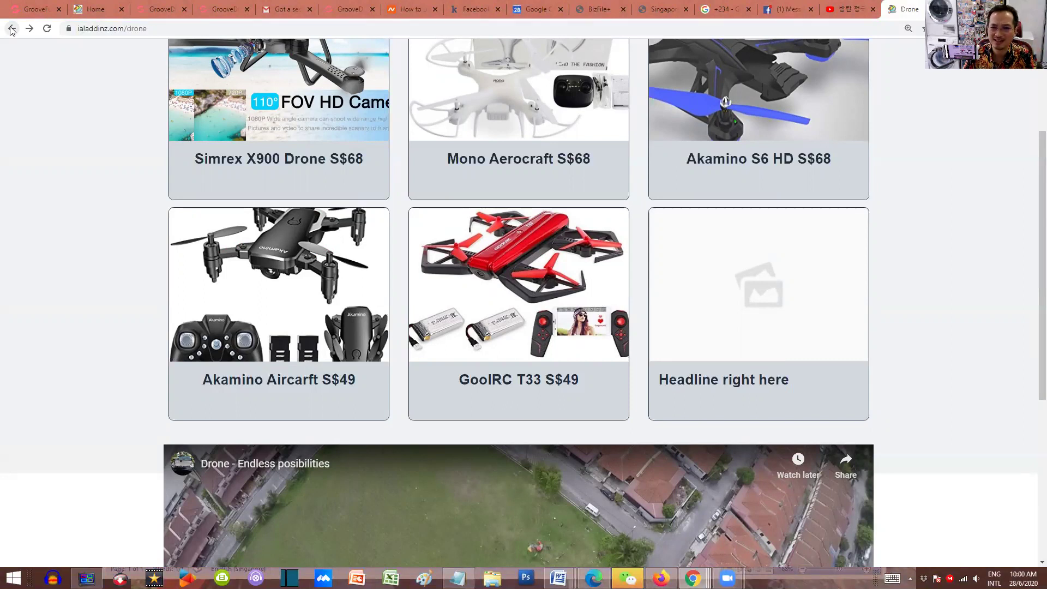
pyautogui.scroll(2, 131, 99)
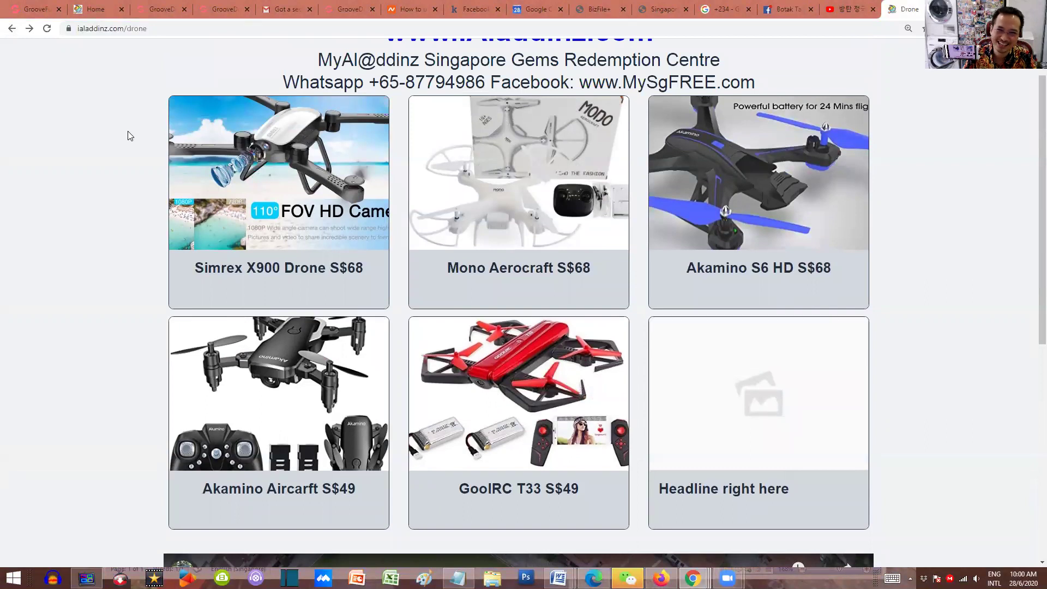
pyautogui.scroll(1, 130, 135)
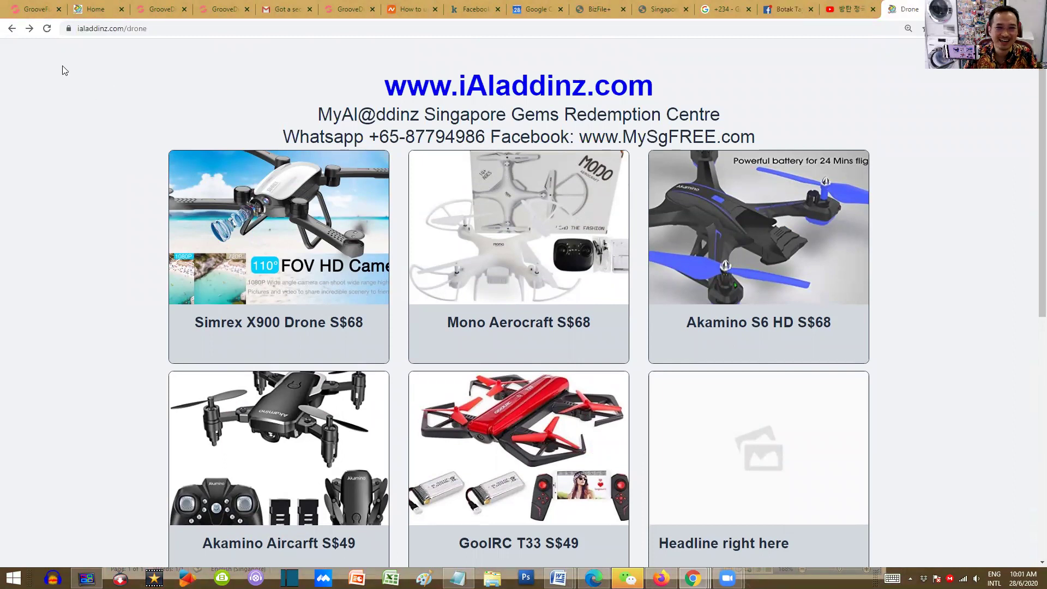
# Step: Return to the iAladdinz home page and examine its introduction text and product tiles
pyautogui.click(12, 28)
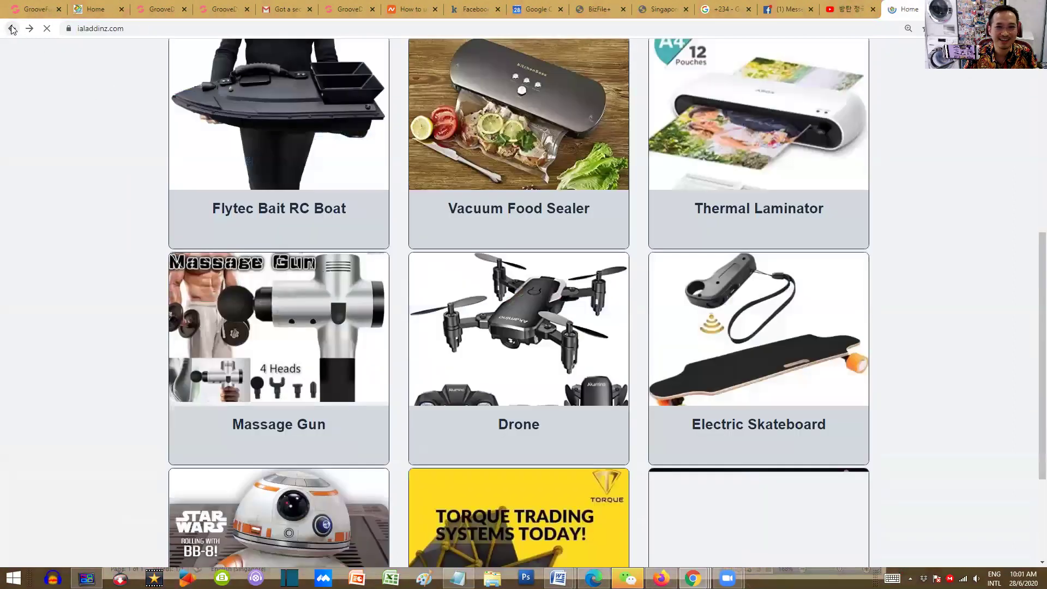
pyautogui.scroll(2, 86, 179)
pyautogui.scroll(3, 85, 178)
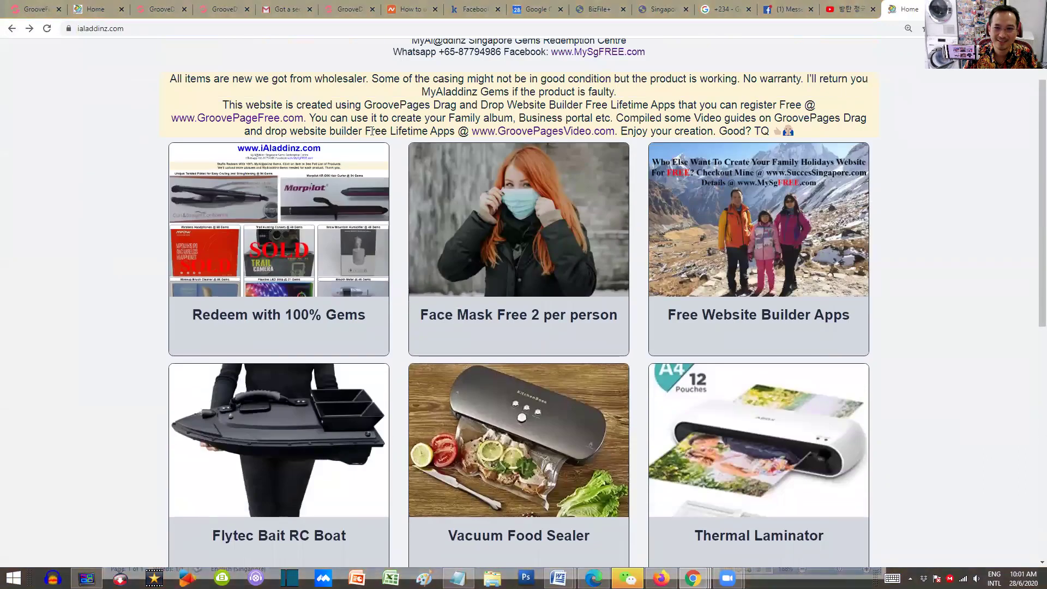
pyautogui.scroll(-1, 372, 136)
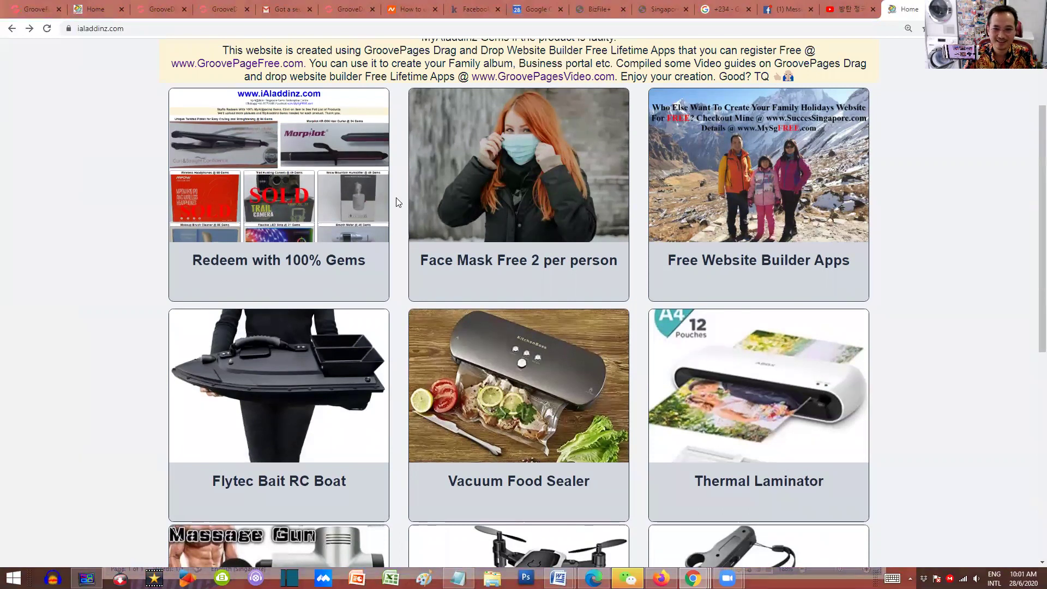
pyautogui.scroll(-1, 396, 197)
pyautogui.scroll(-1, 395, 197)
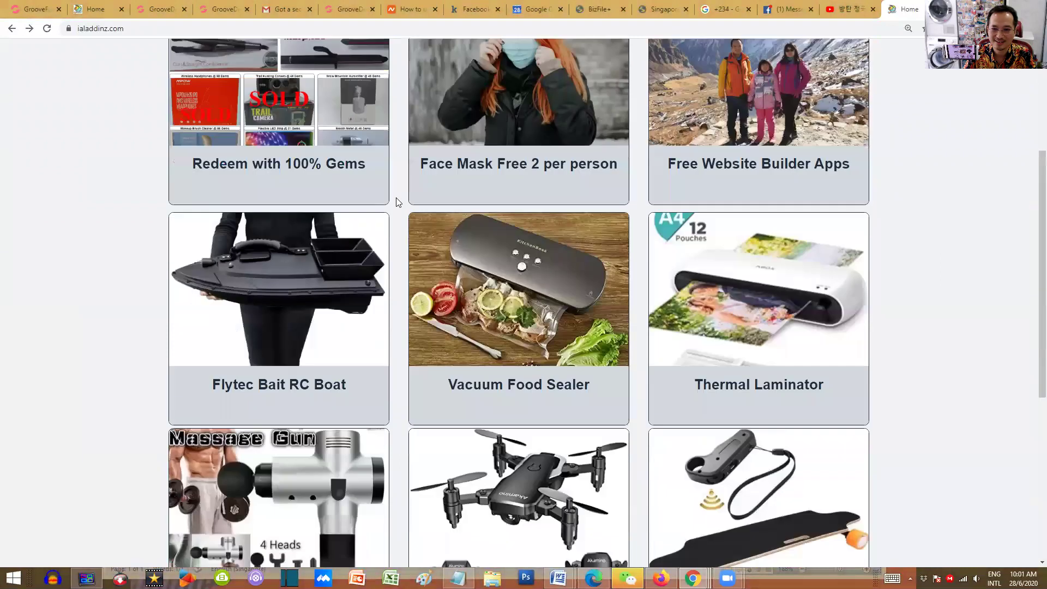
pyautogui.scroll(-5, 396, 202)
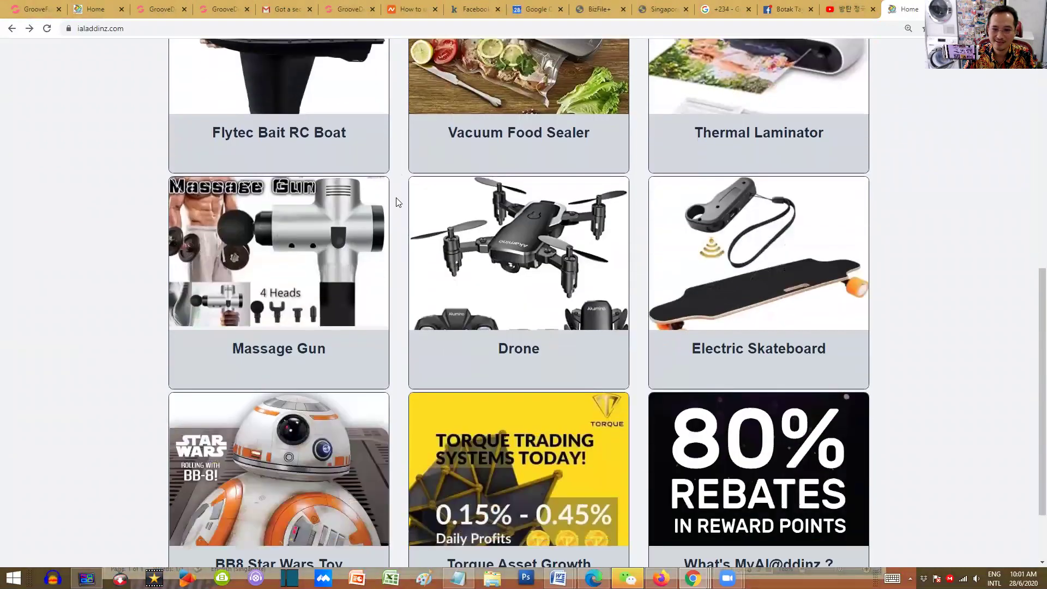
pyautogui.scroll(9, 396, 202)
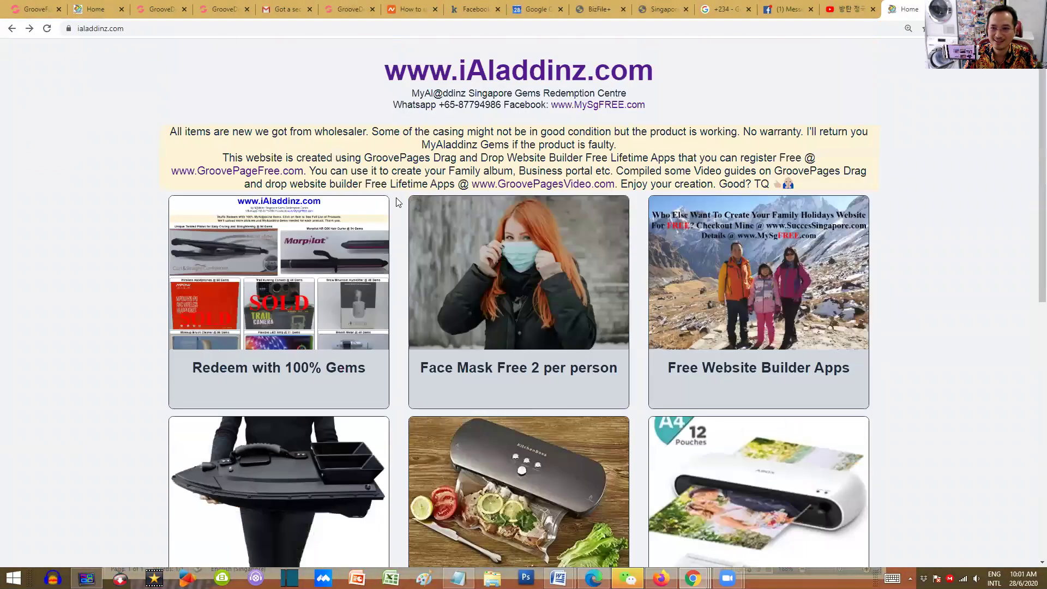
pyautogui.scroll(-1, 397, 200)
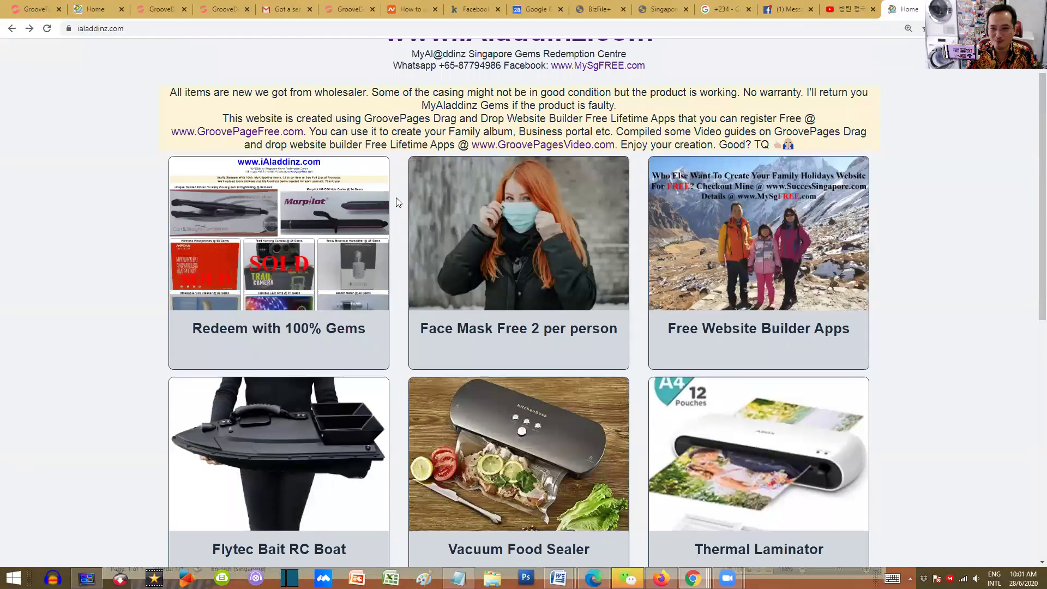